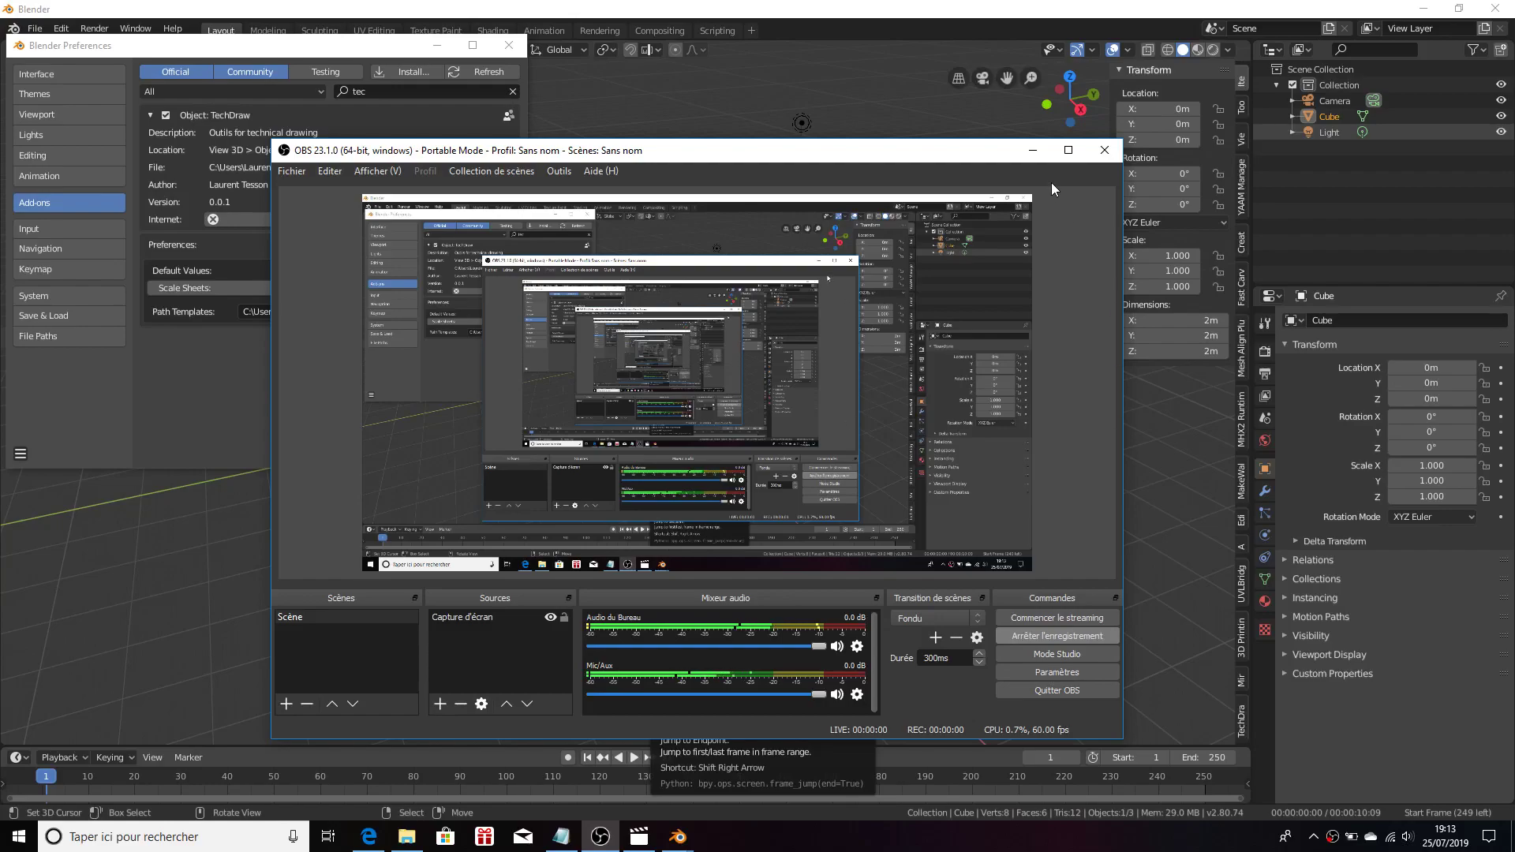
Dismiss the recorder and Preferences windows and show the TechDraw sidebar tab
left_click(1034, 151)
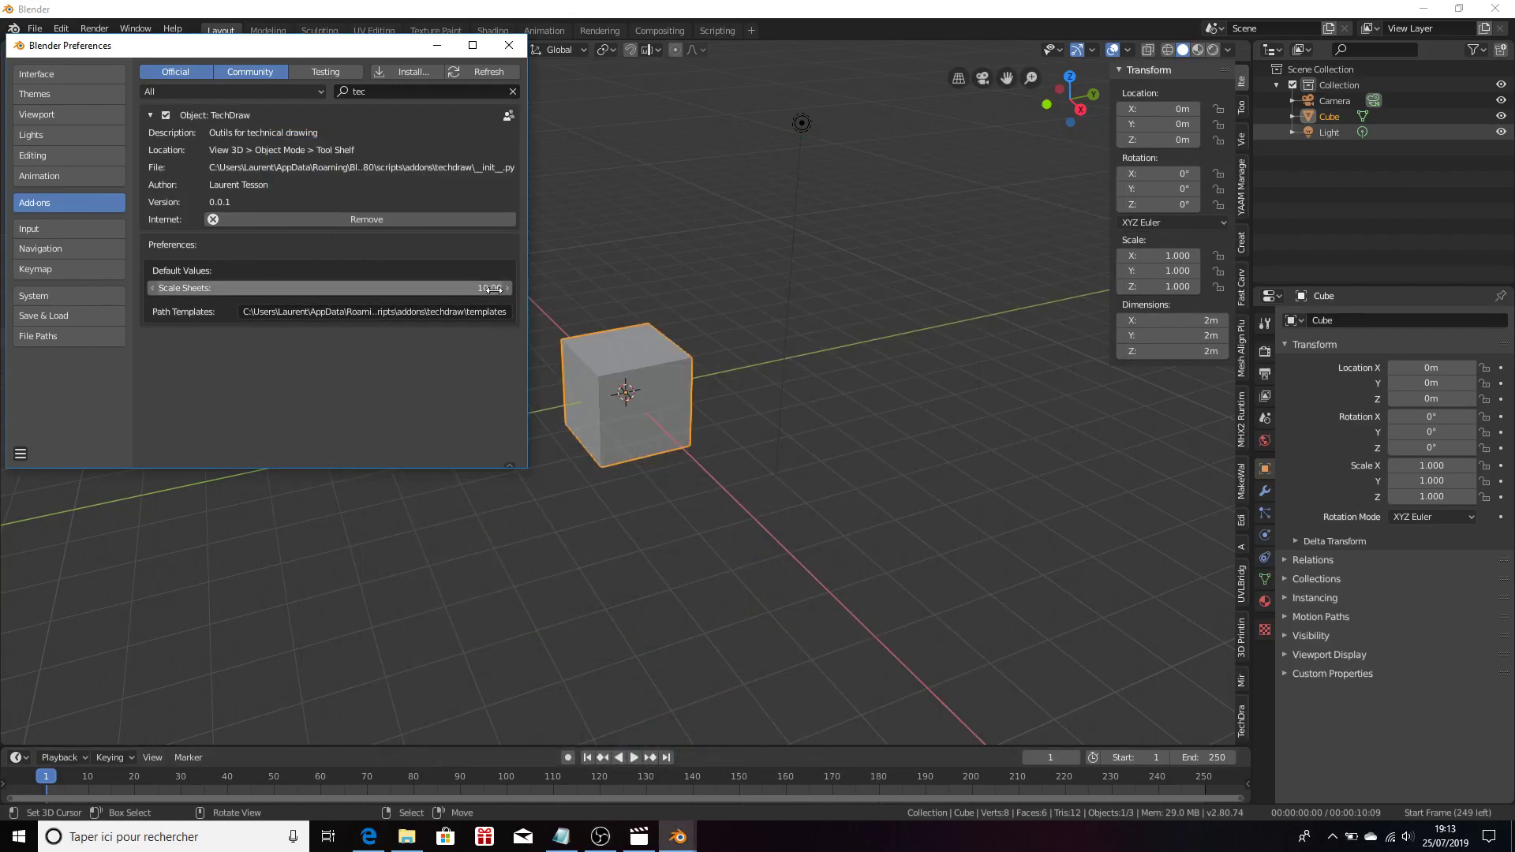
left_click(509, 45)
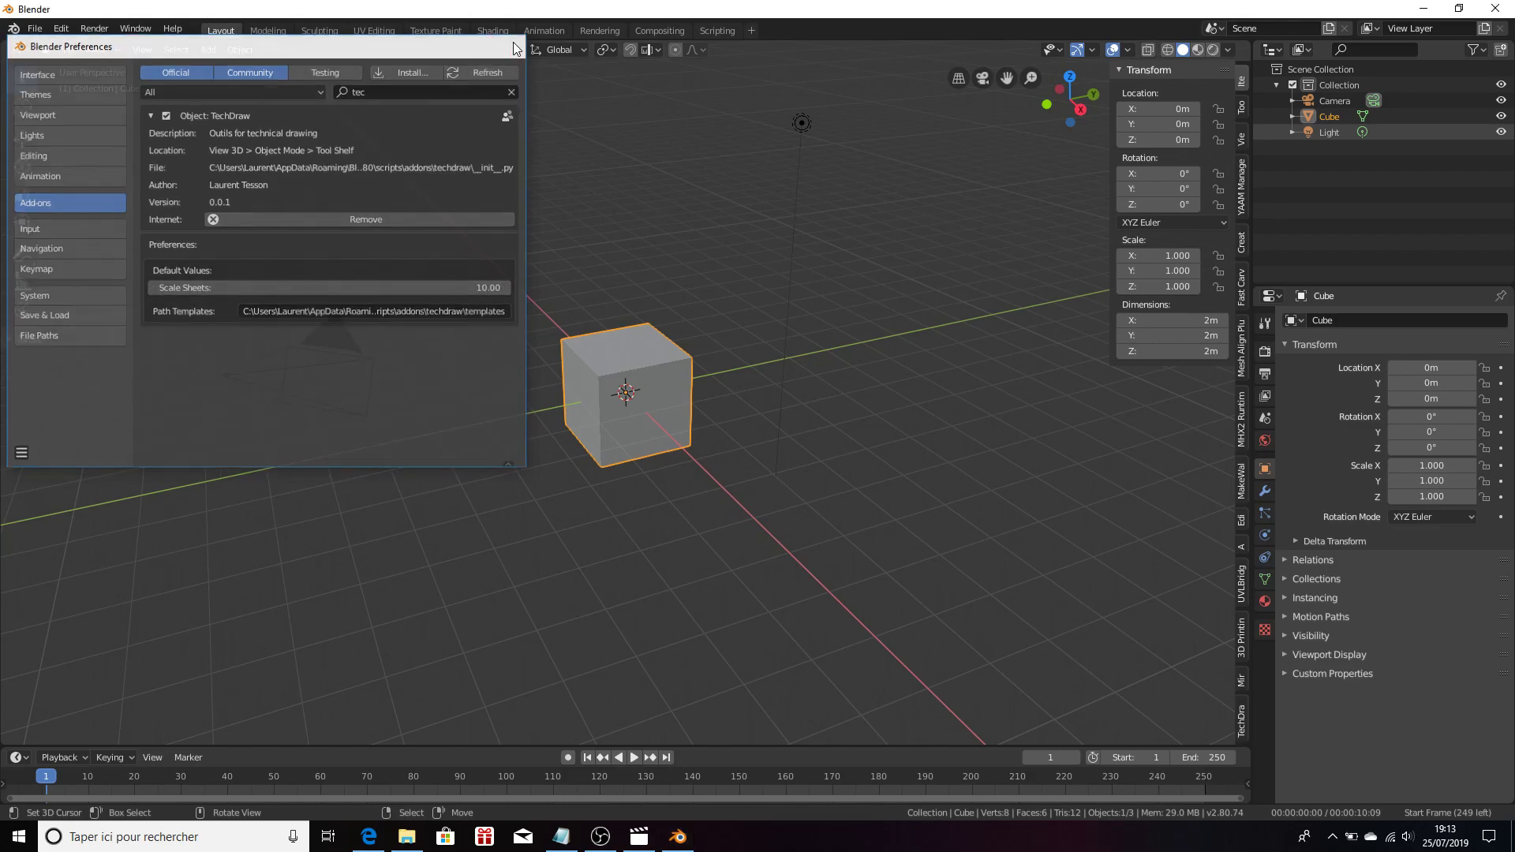
left_click(1241, 722)
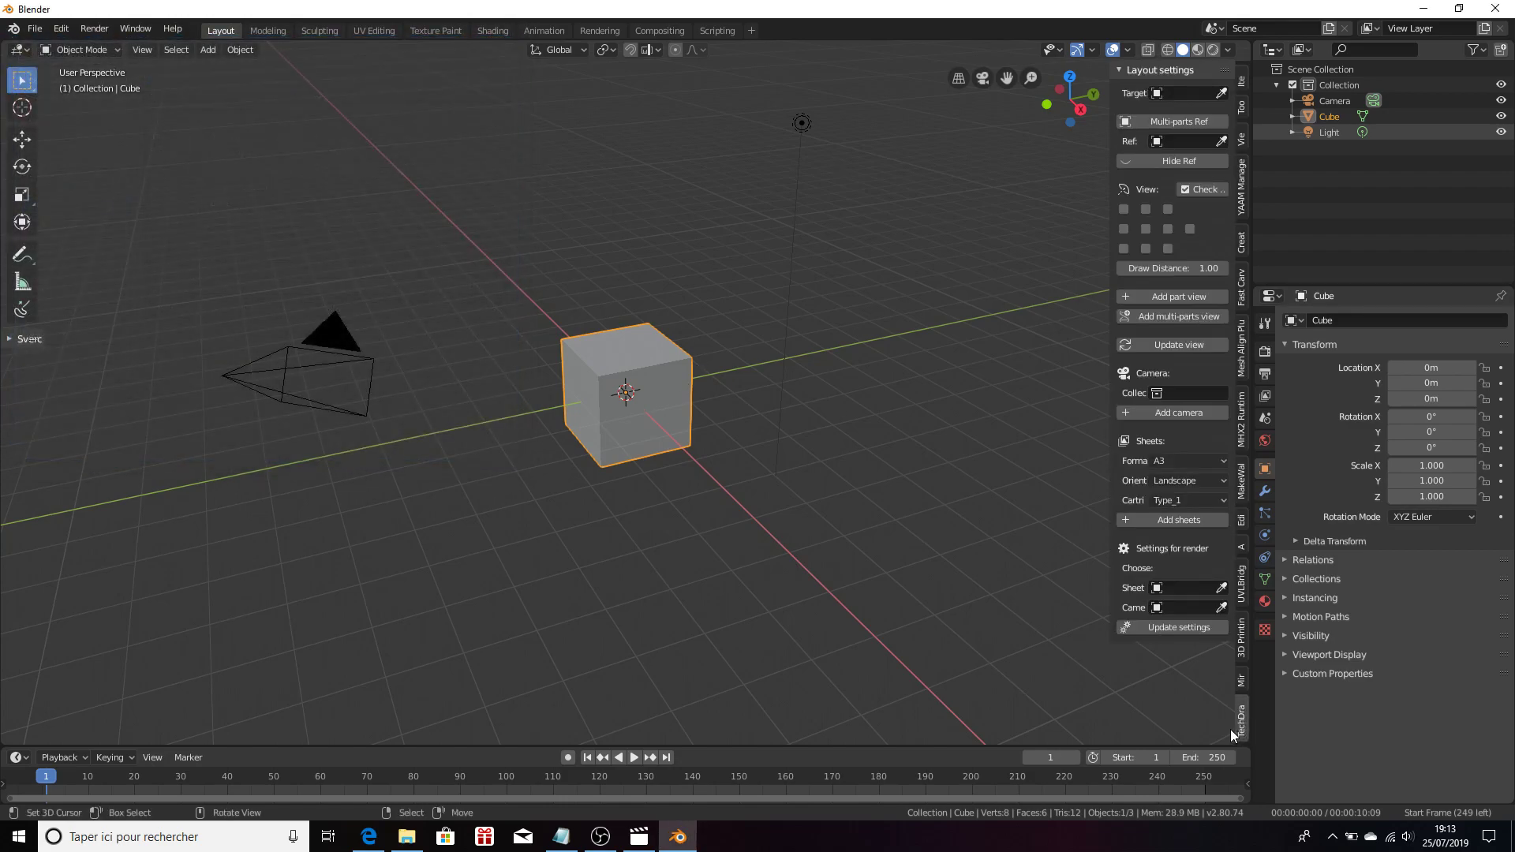
Select and delete the default cube, camera and light
key("a")
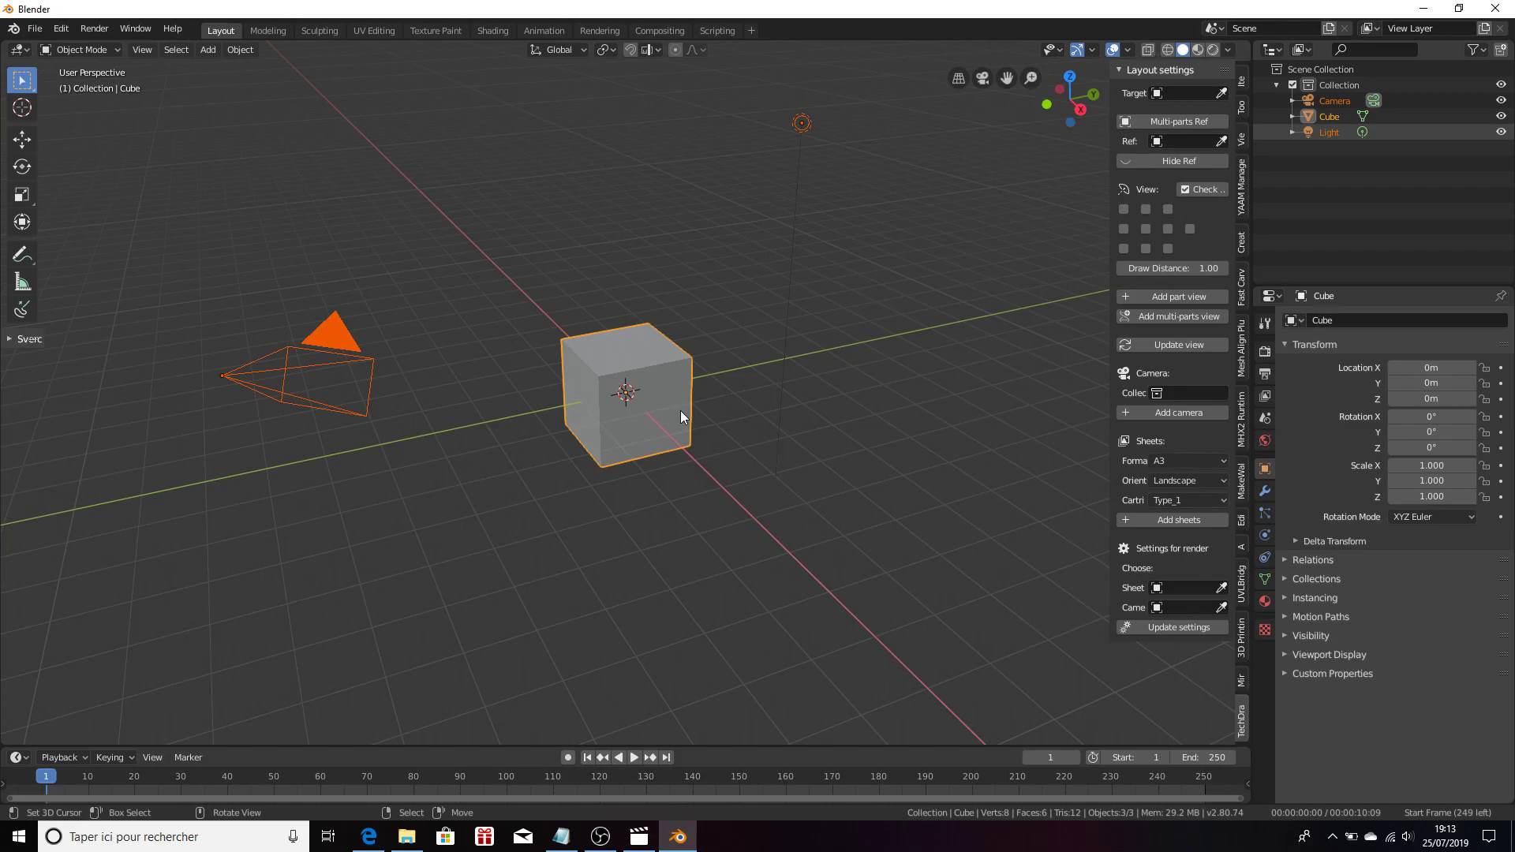
key("c")
key("Escape")
key("x")
left_click(660, 418)
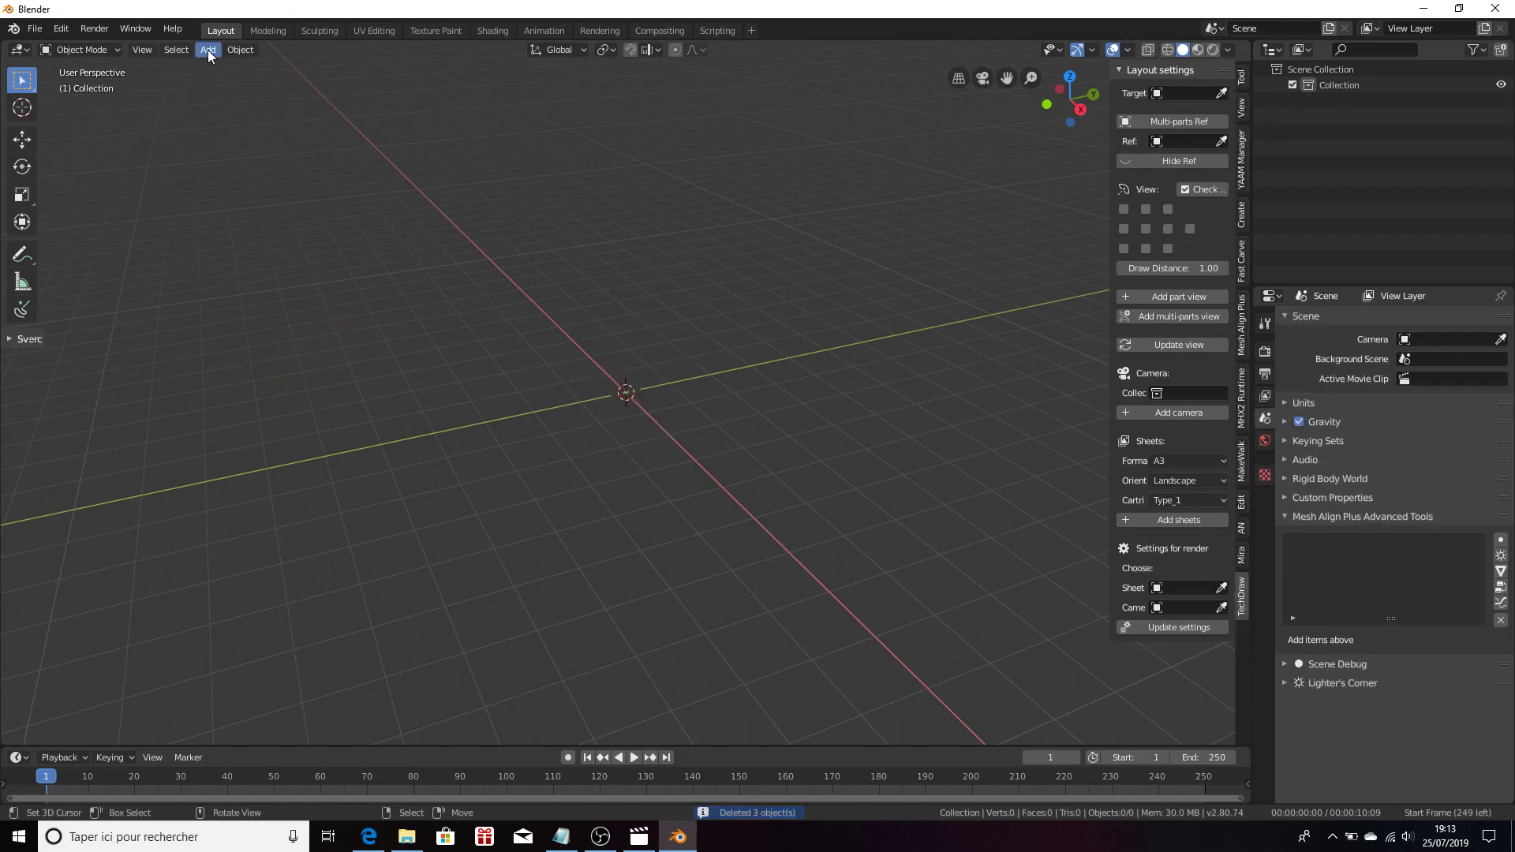
Add a cylinder, make it the TechDraw target with all views enabled, and generate part views
left_click(208, 50)
mouse_move(229, 68)
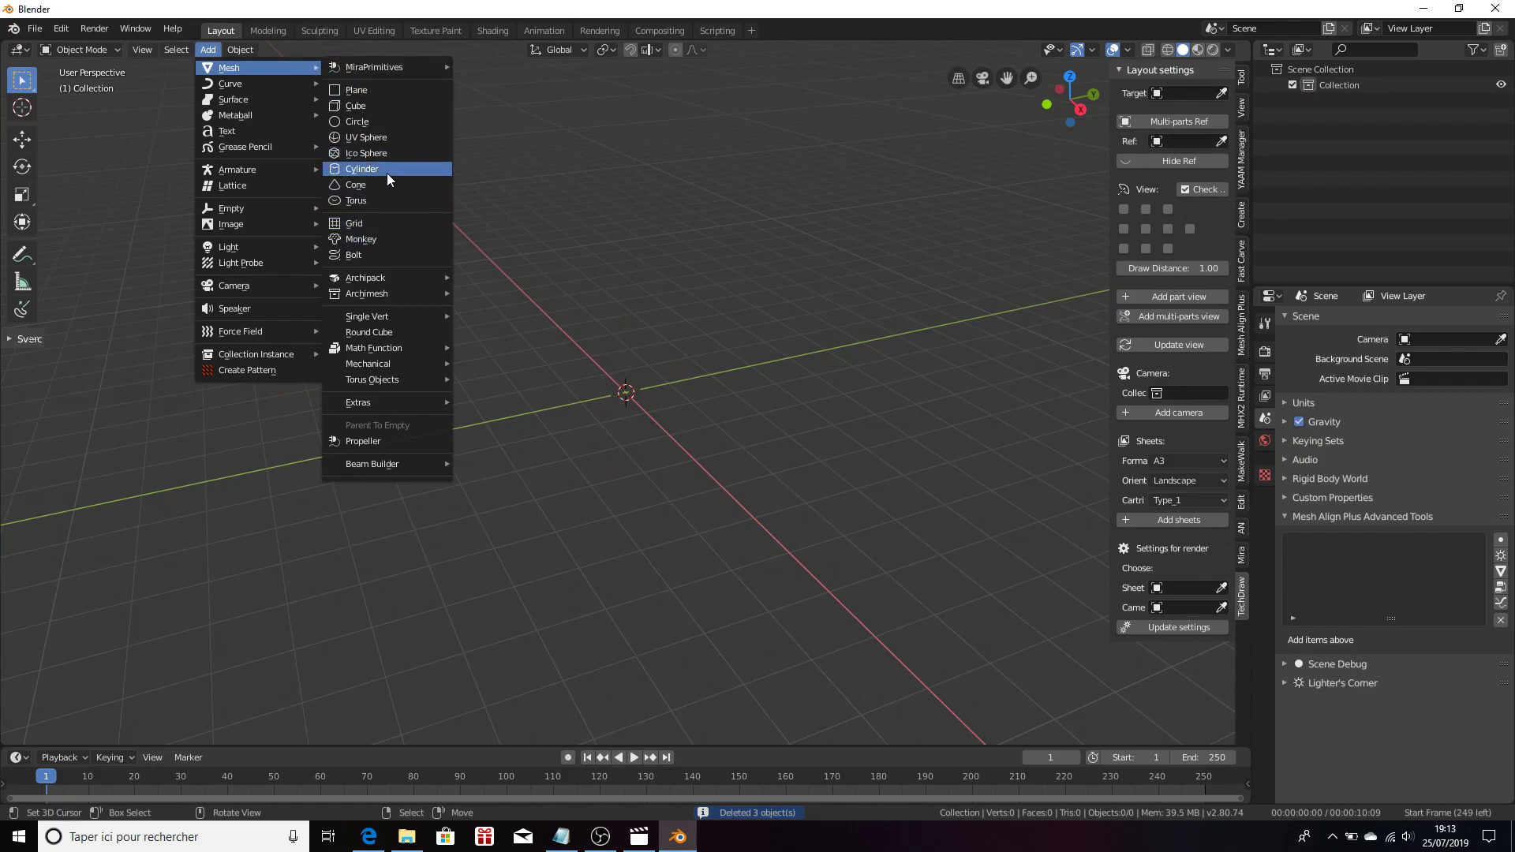
left_click(386, 172)
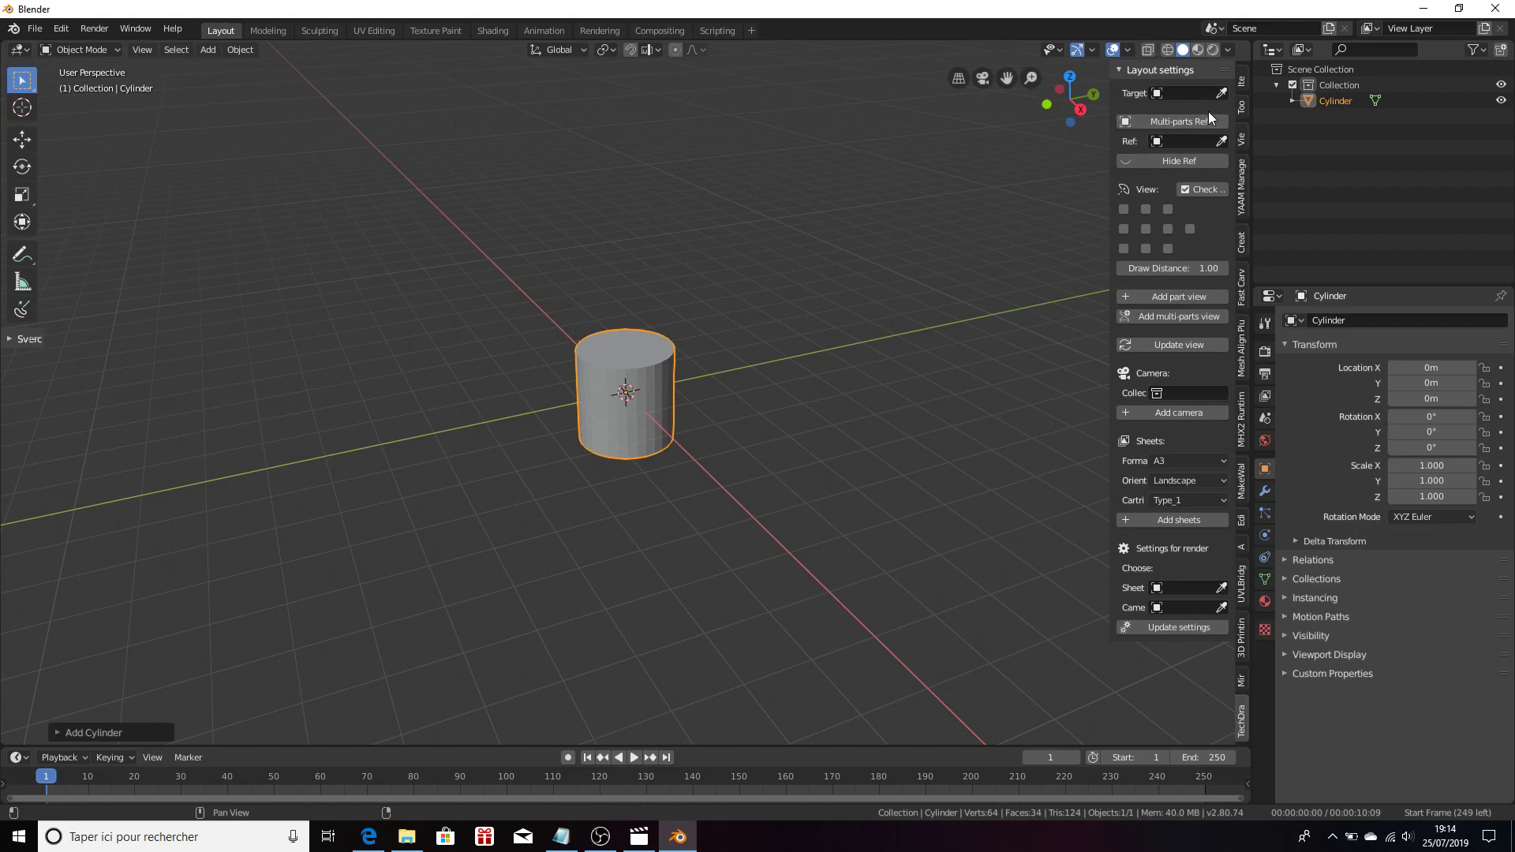
left_click(1221, 93)
left_click(650, 359)
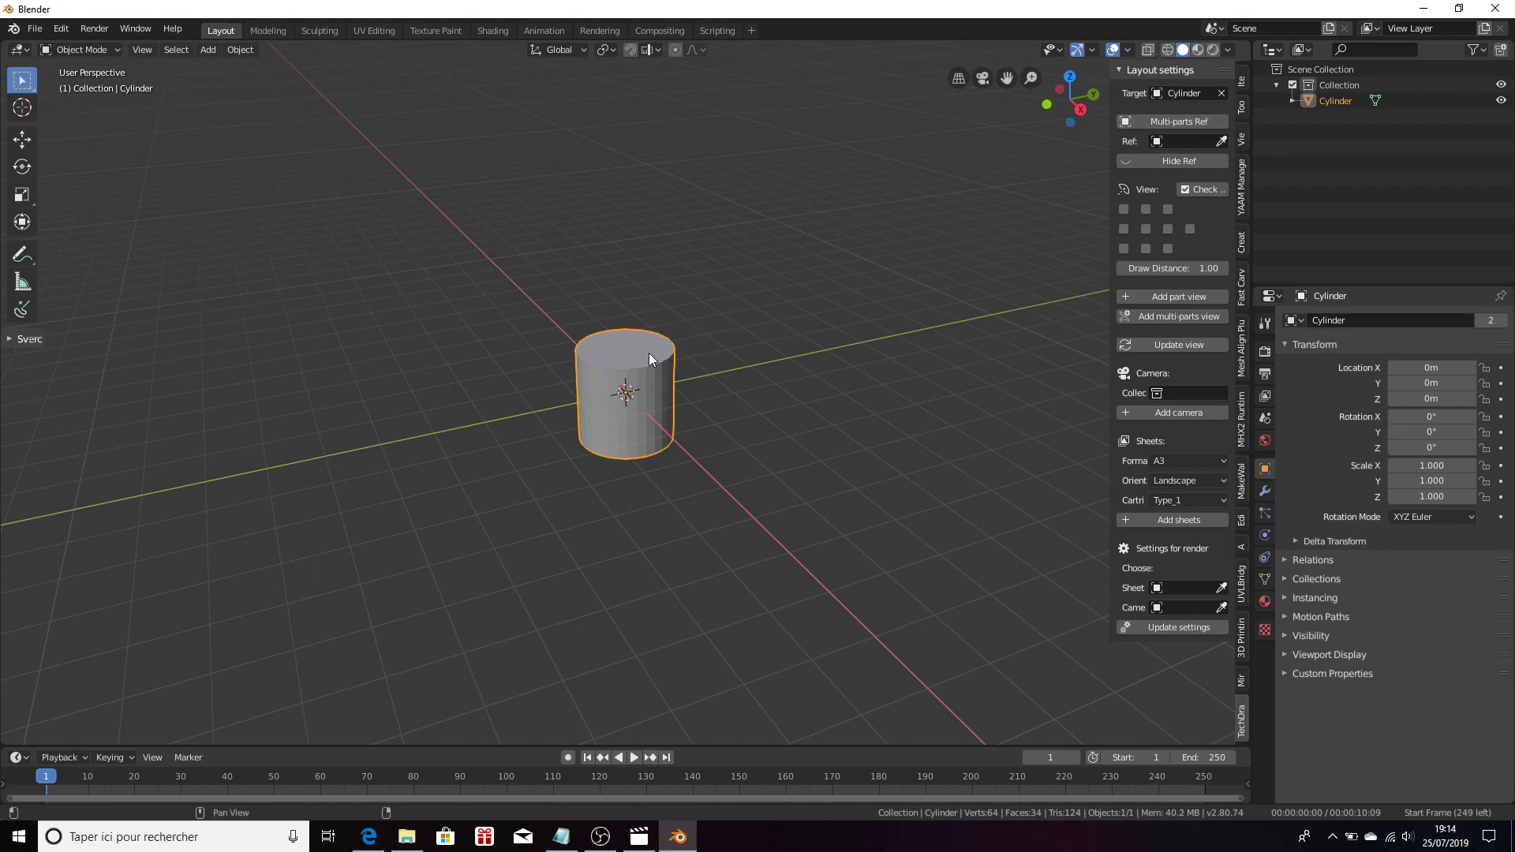
left_click(1196, 196)
left_click(1190, 296)
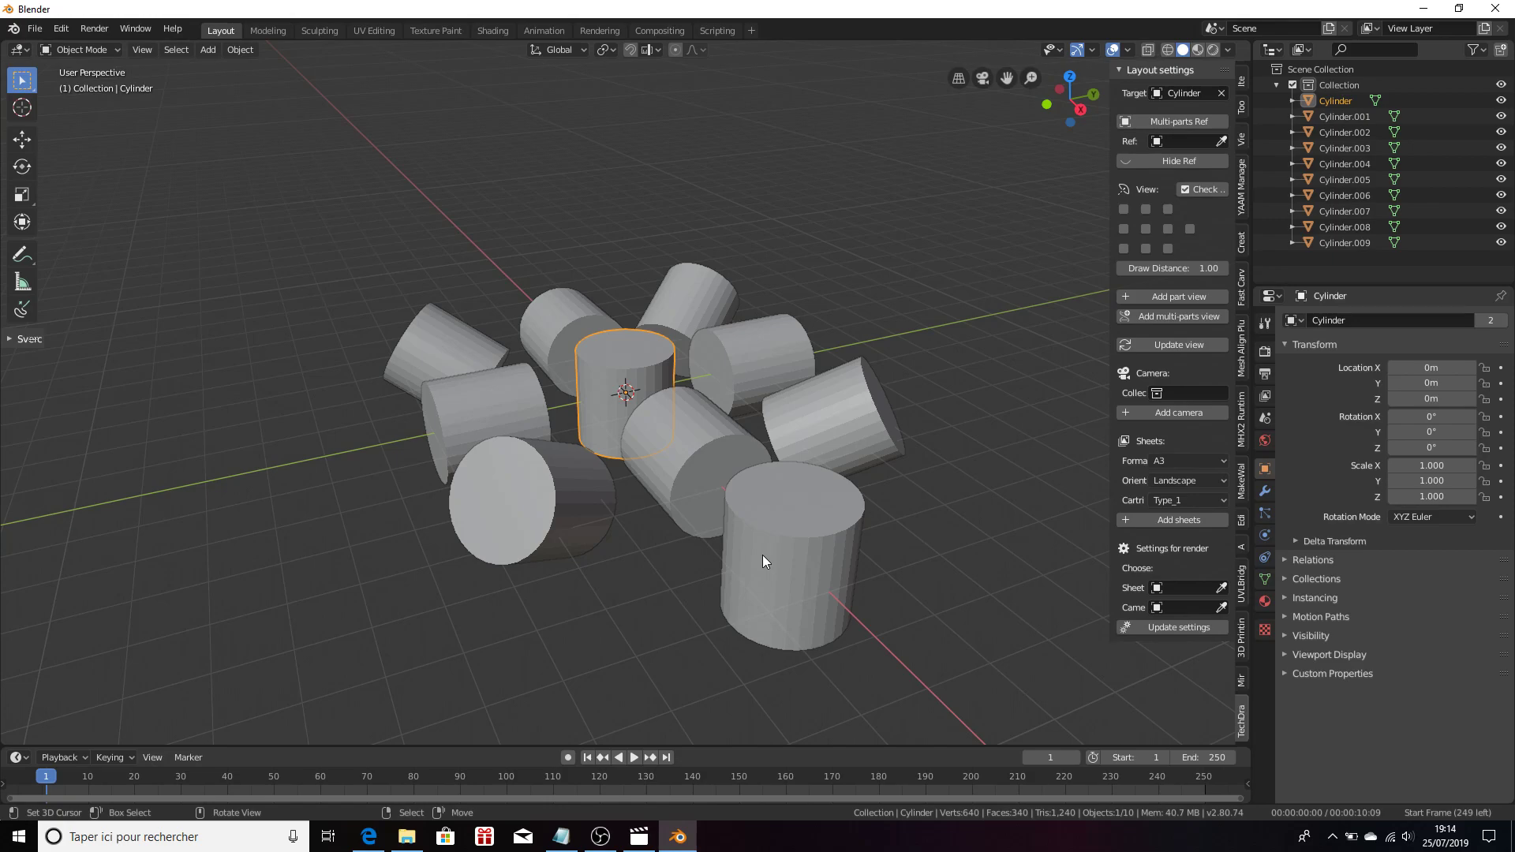
Select and delete all nine generated cylinder view copies
left_click(784, 542)
left_click(838, 432, "shift")
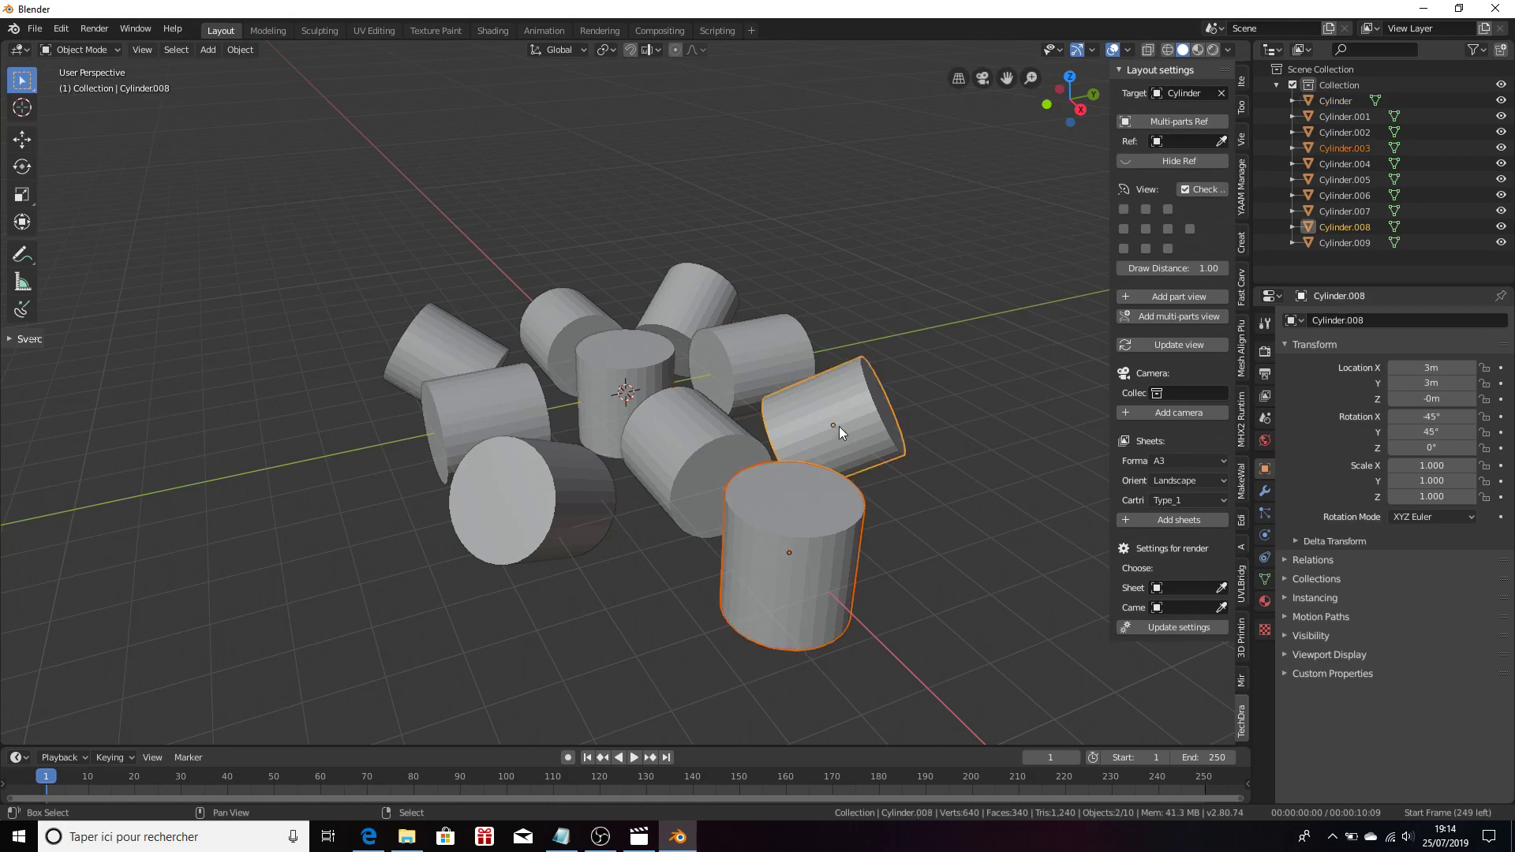
left_click(750, 367, "shift")
left_click(706, 286, "shift")
left_click(570, 335, "shift")
left_click(446, 359, "shift")
left_click(456, 408, "shift")
left_click(532, 508, "shift")
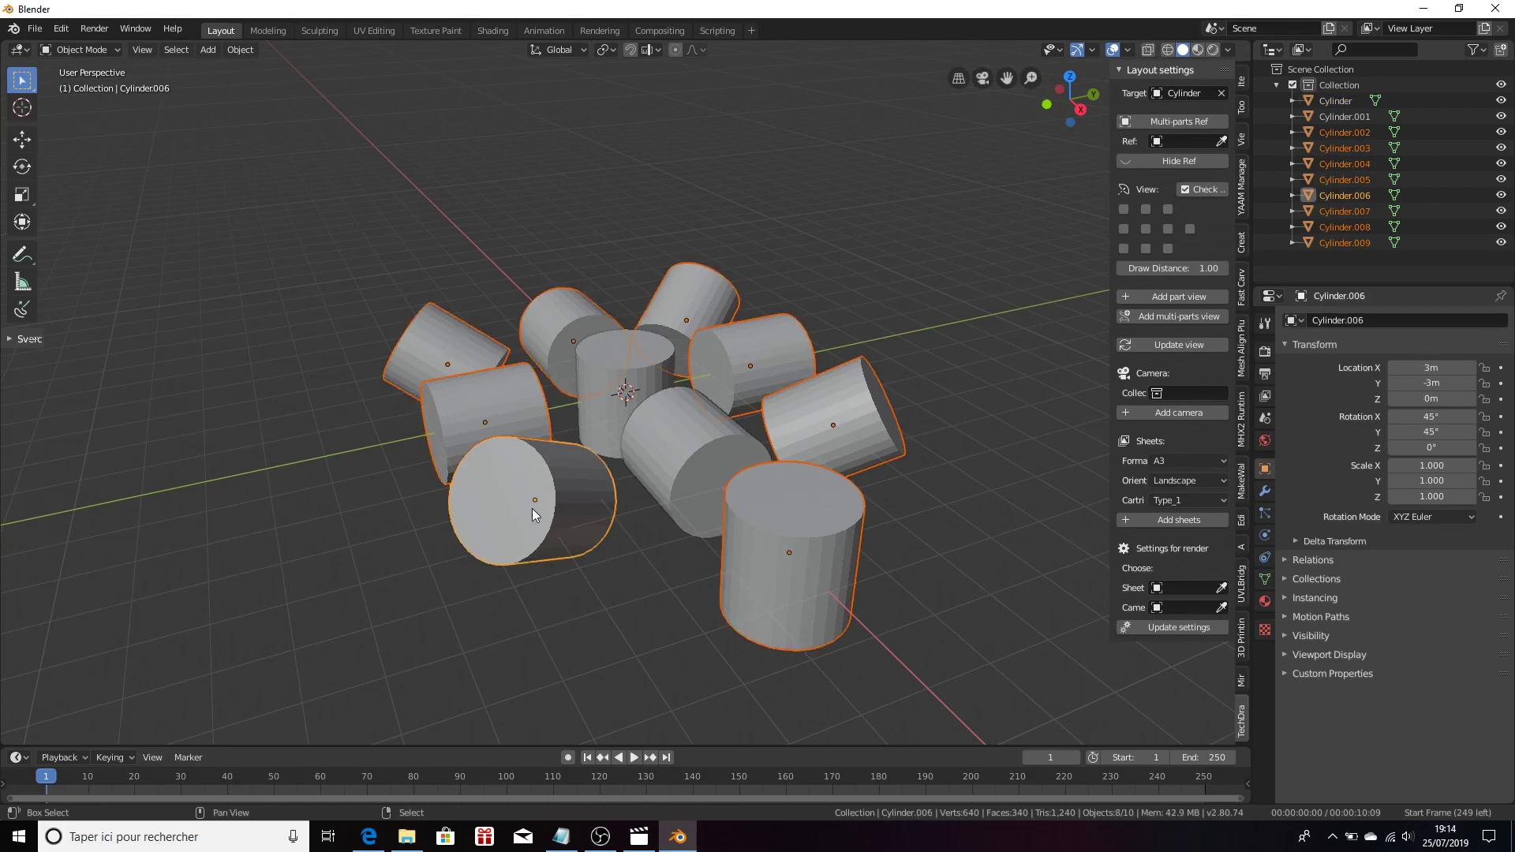
left_click(720, 453, "shift")
key("x")
left_click(720, 453)
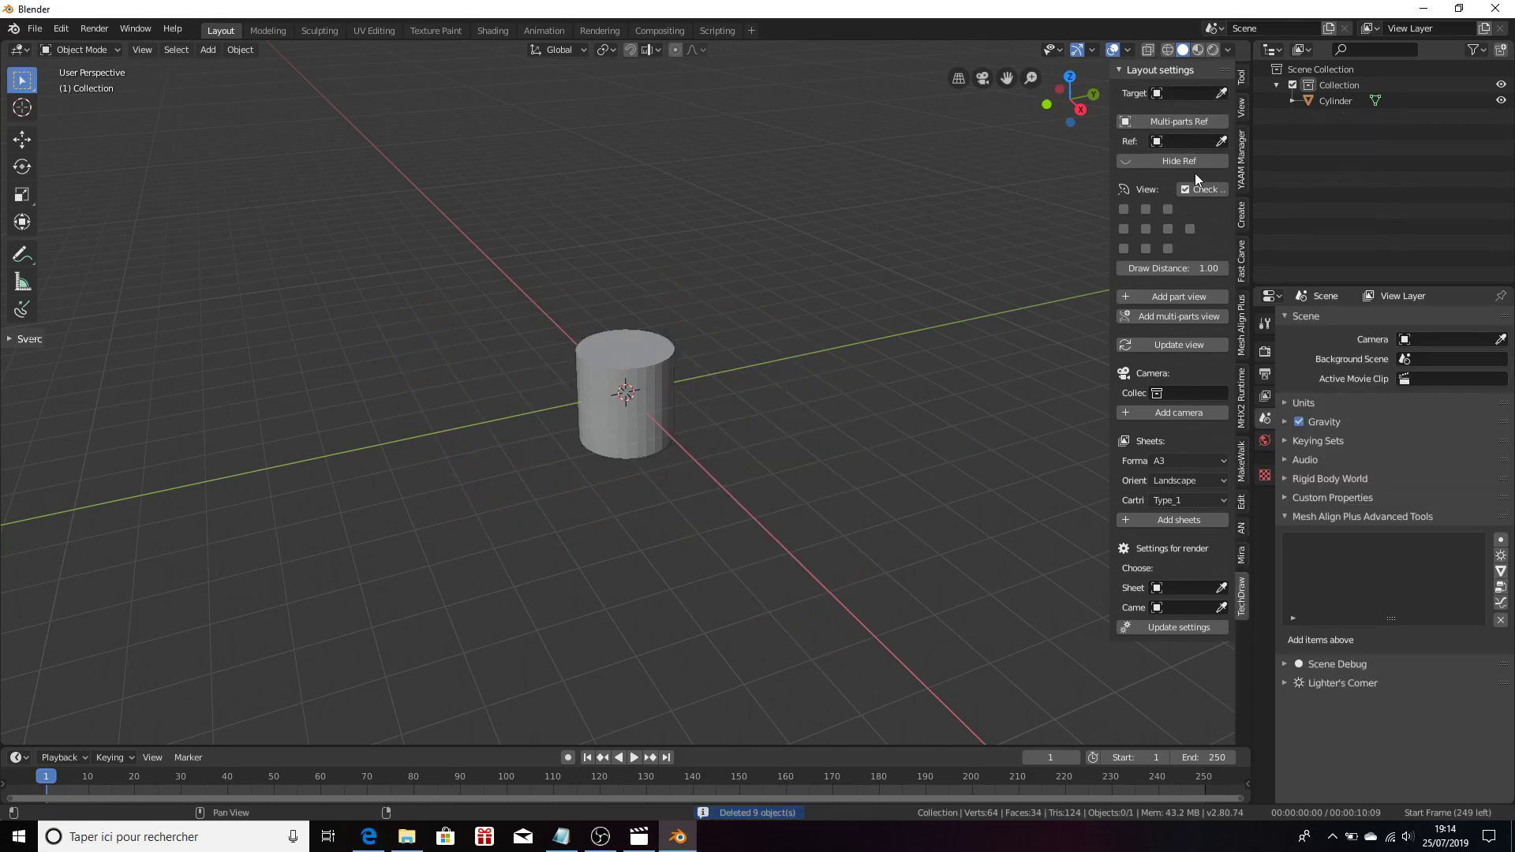
With the cylinder selected and all standard views checked, add nine rotated part-view copies
left_click(636, 374)
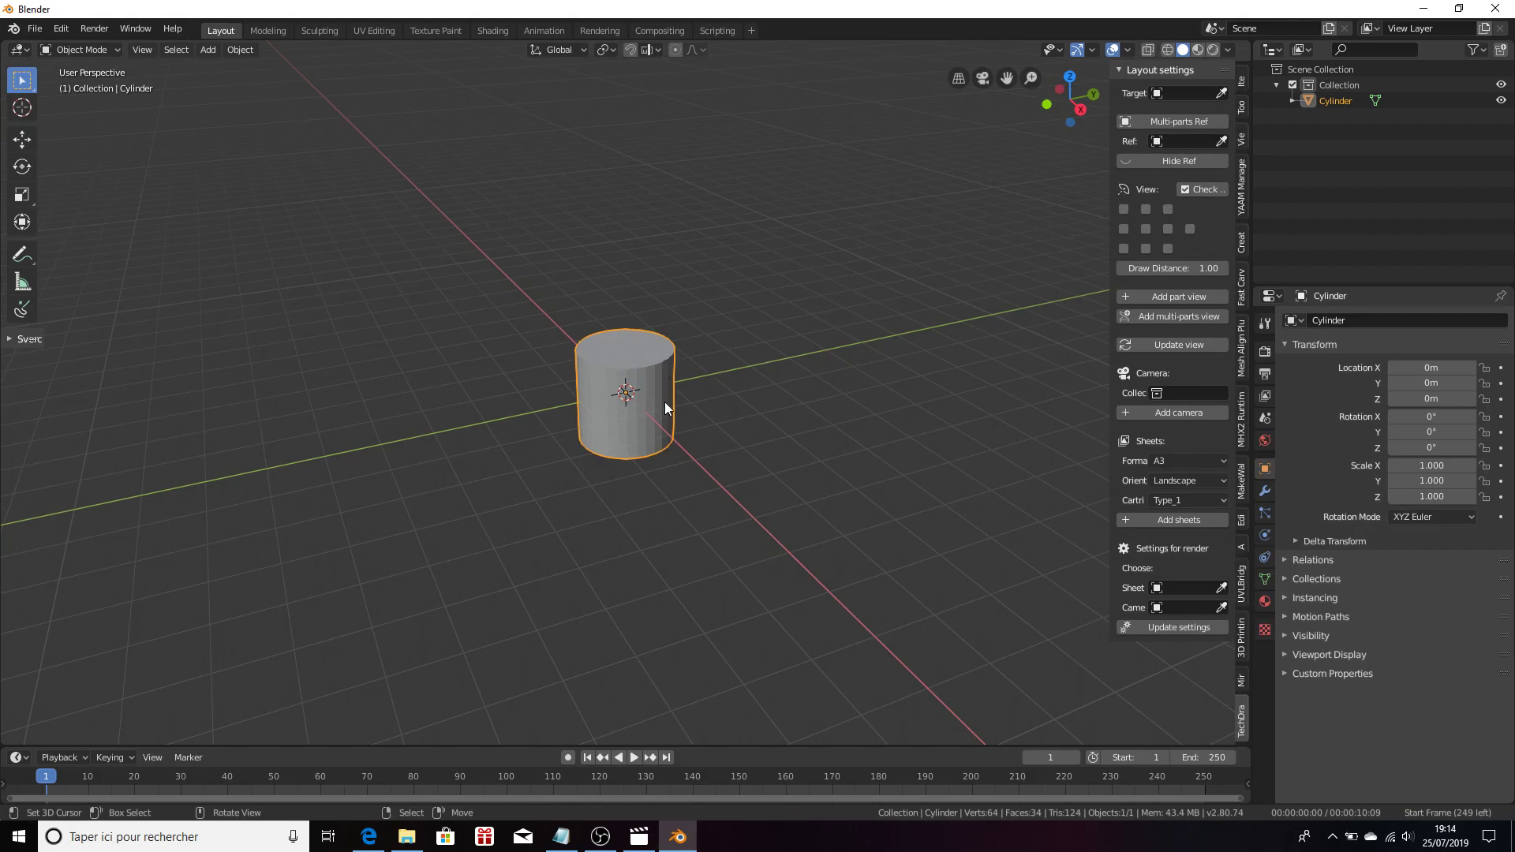
left_click(1201, 189)
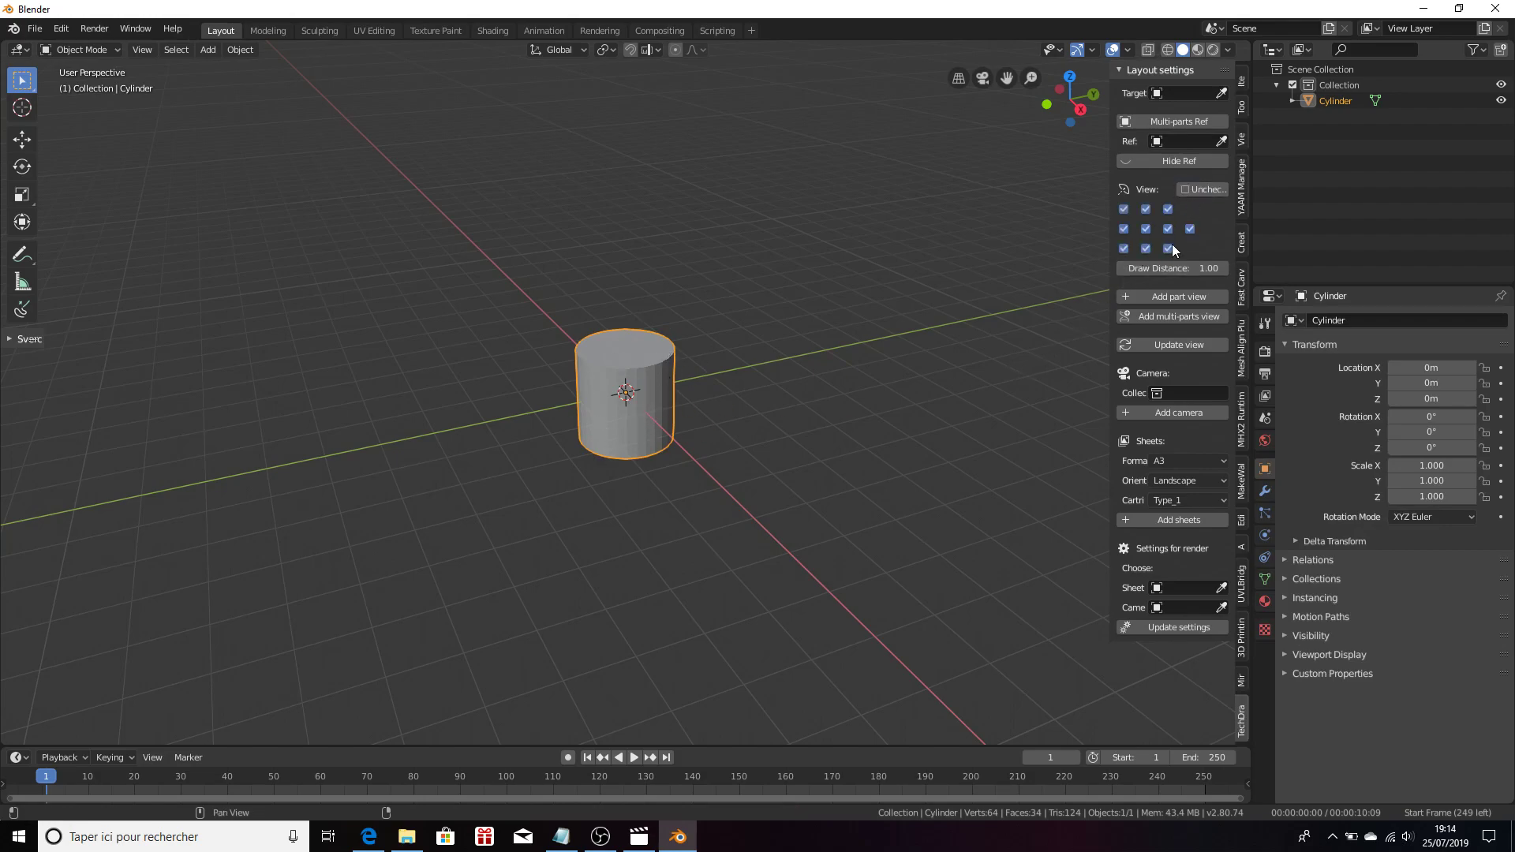
left_click(1159, 316)
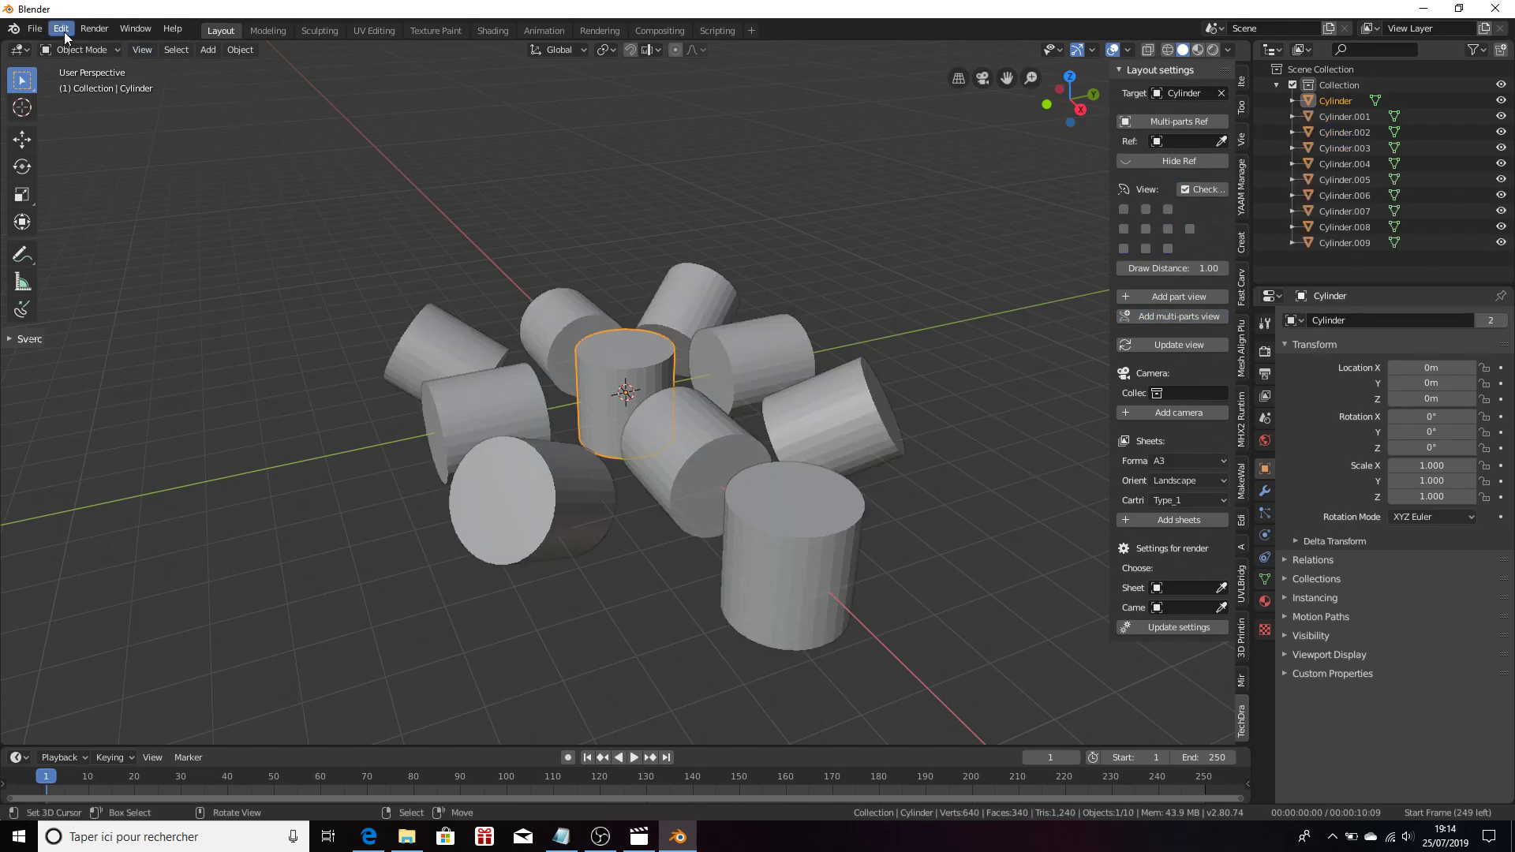
Open the recent test.blend file, discarding the current unsaved changes
left_click(42, 33)
mouse_move(71, 79)
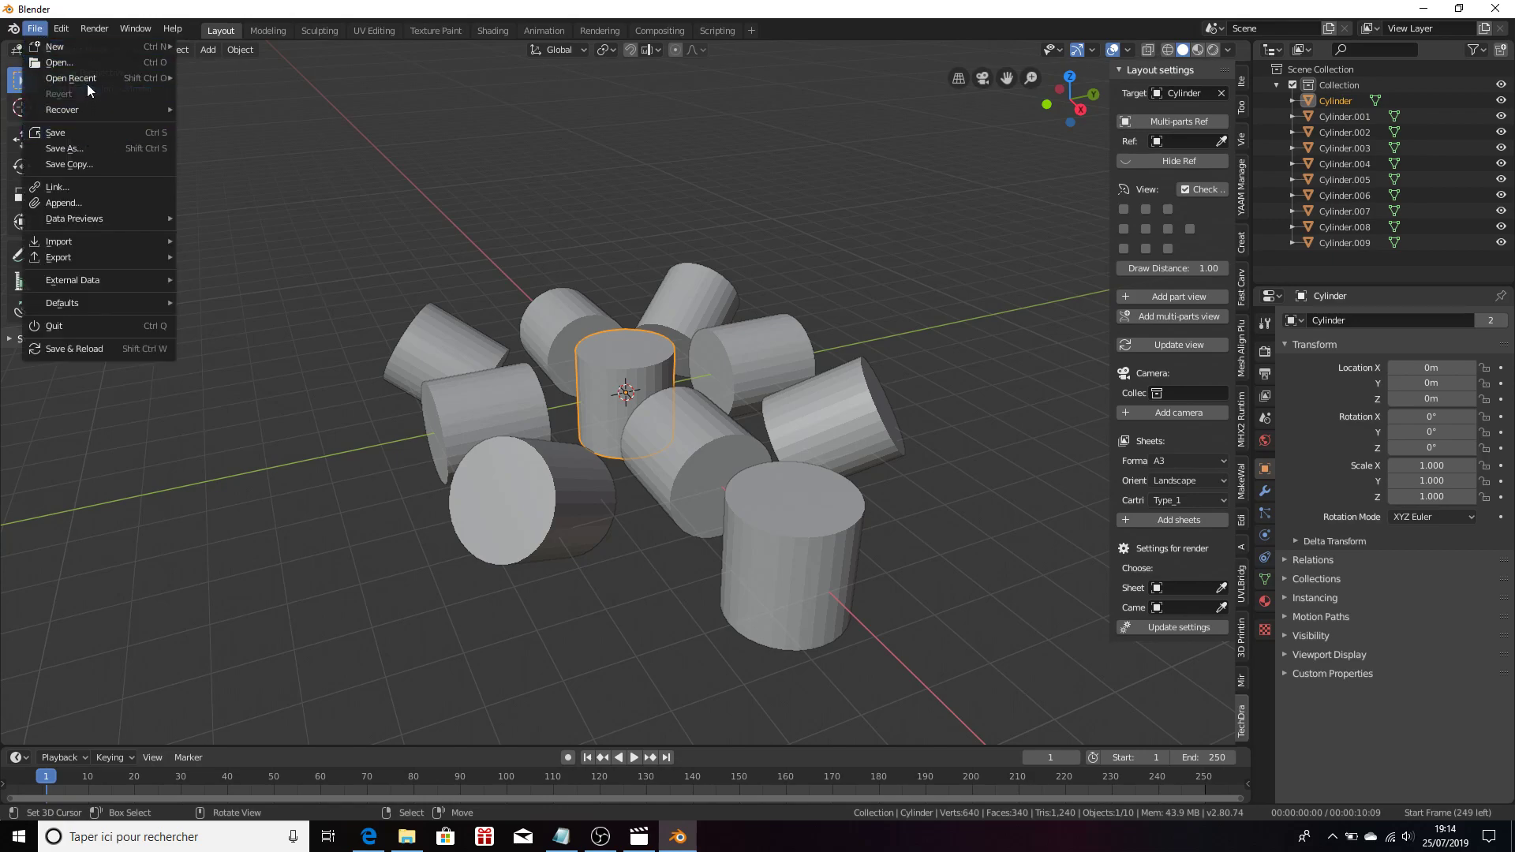
left_click(210, 78)
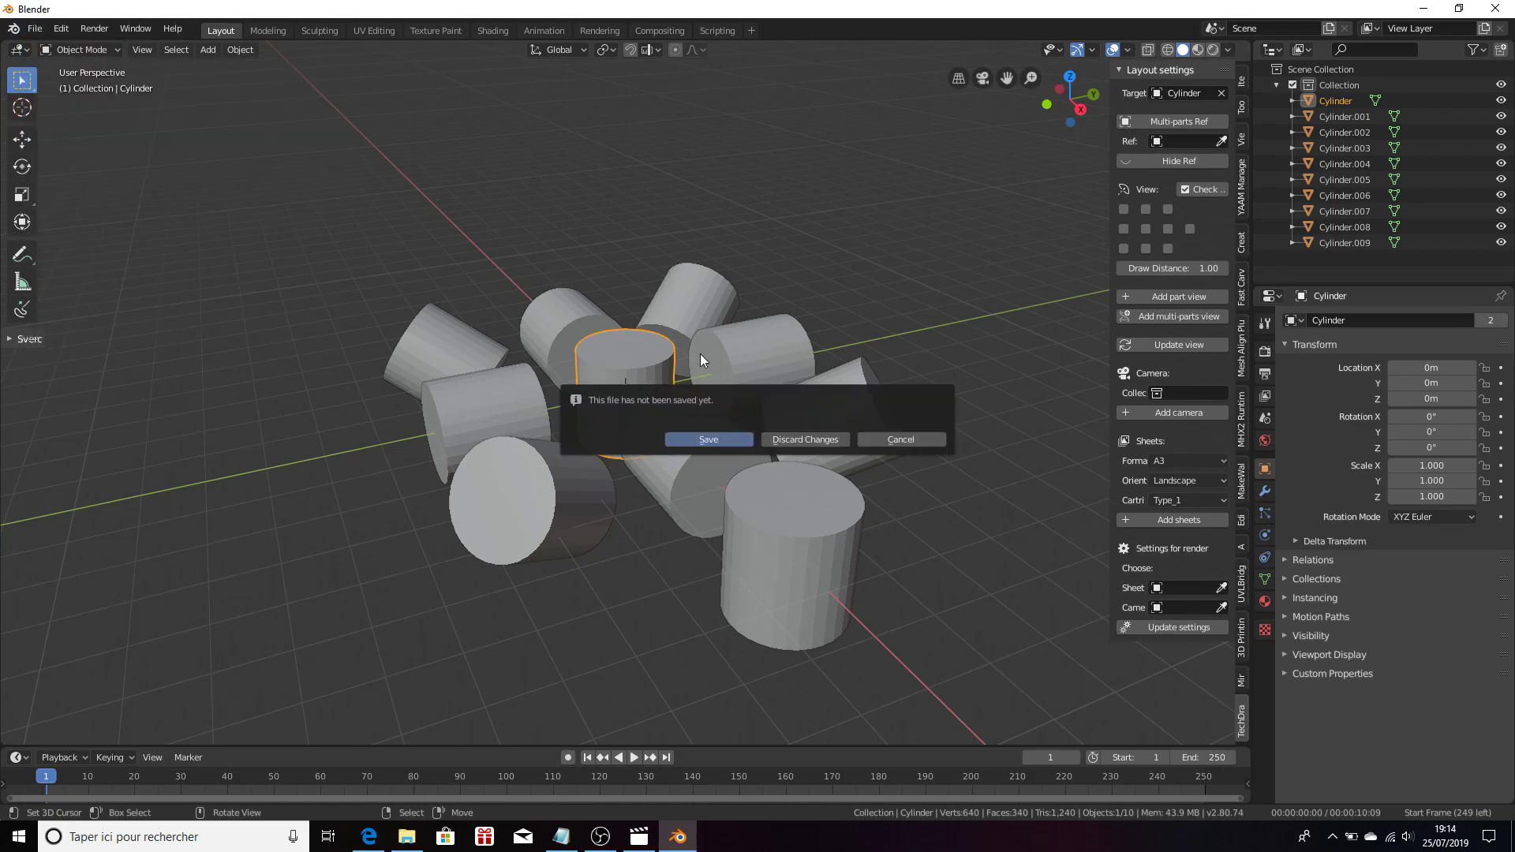
left_click(811, 439)
scroll(660, 395, "down", 4)
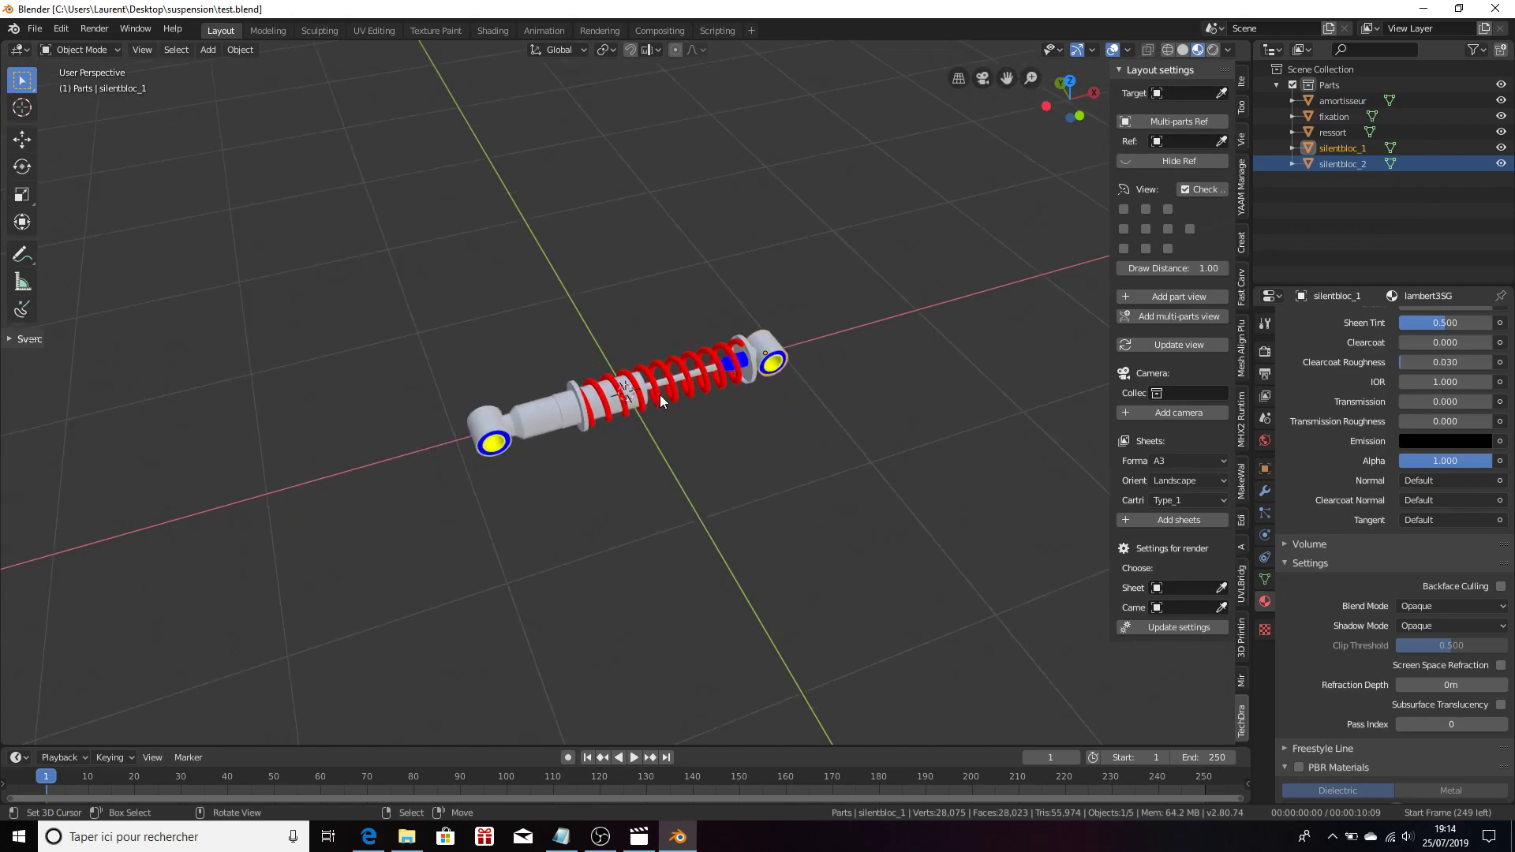
Try moving the amortisseur body and the ressort spring, cancelling both moves
left_click(564, 420)
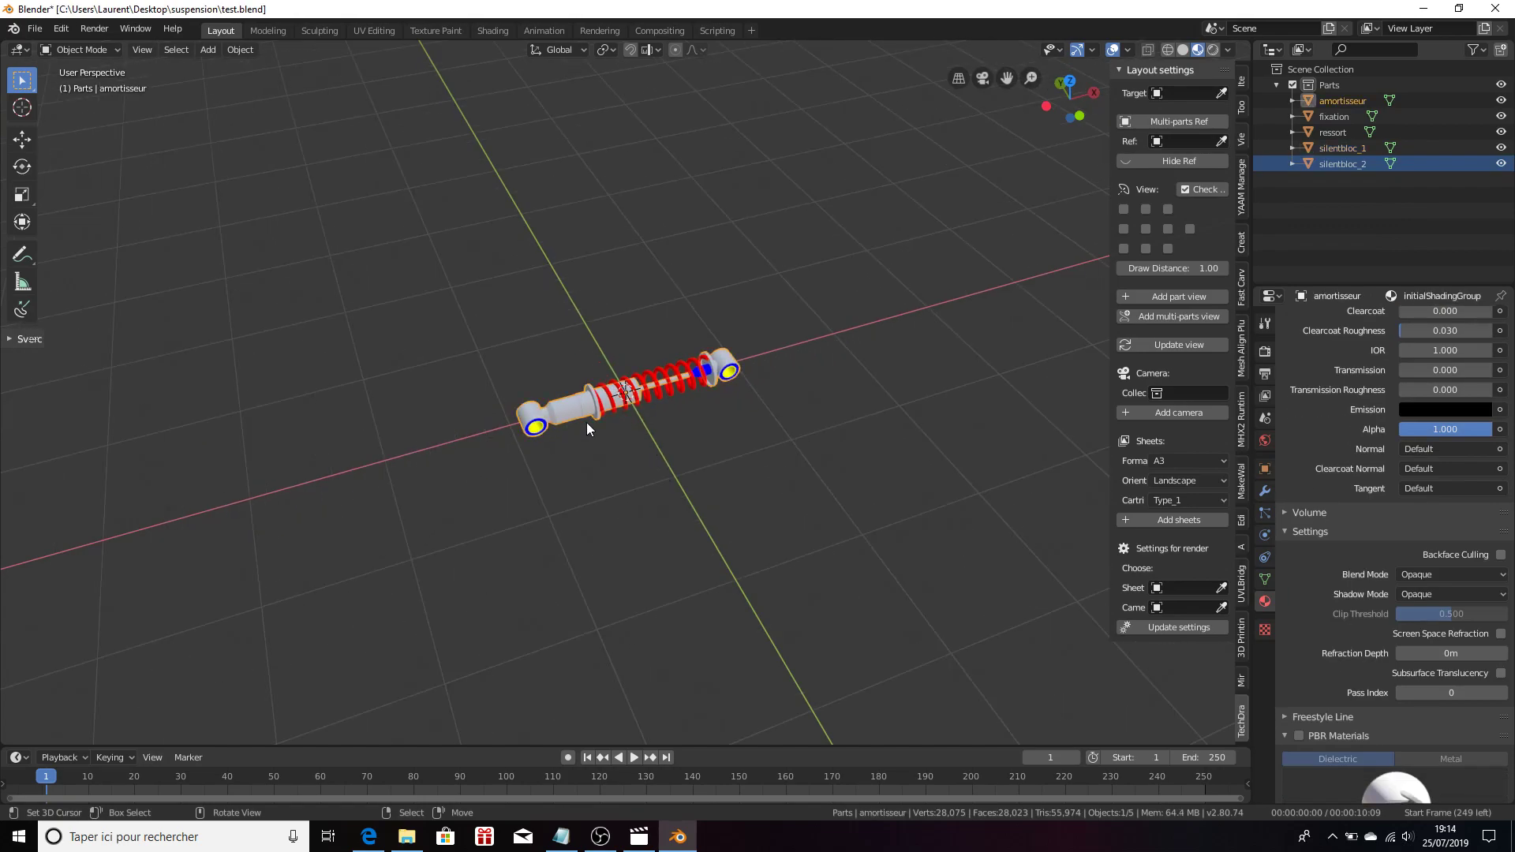
key("g")
key("Escape")
left_click(646, 390)
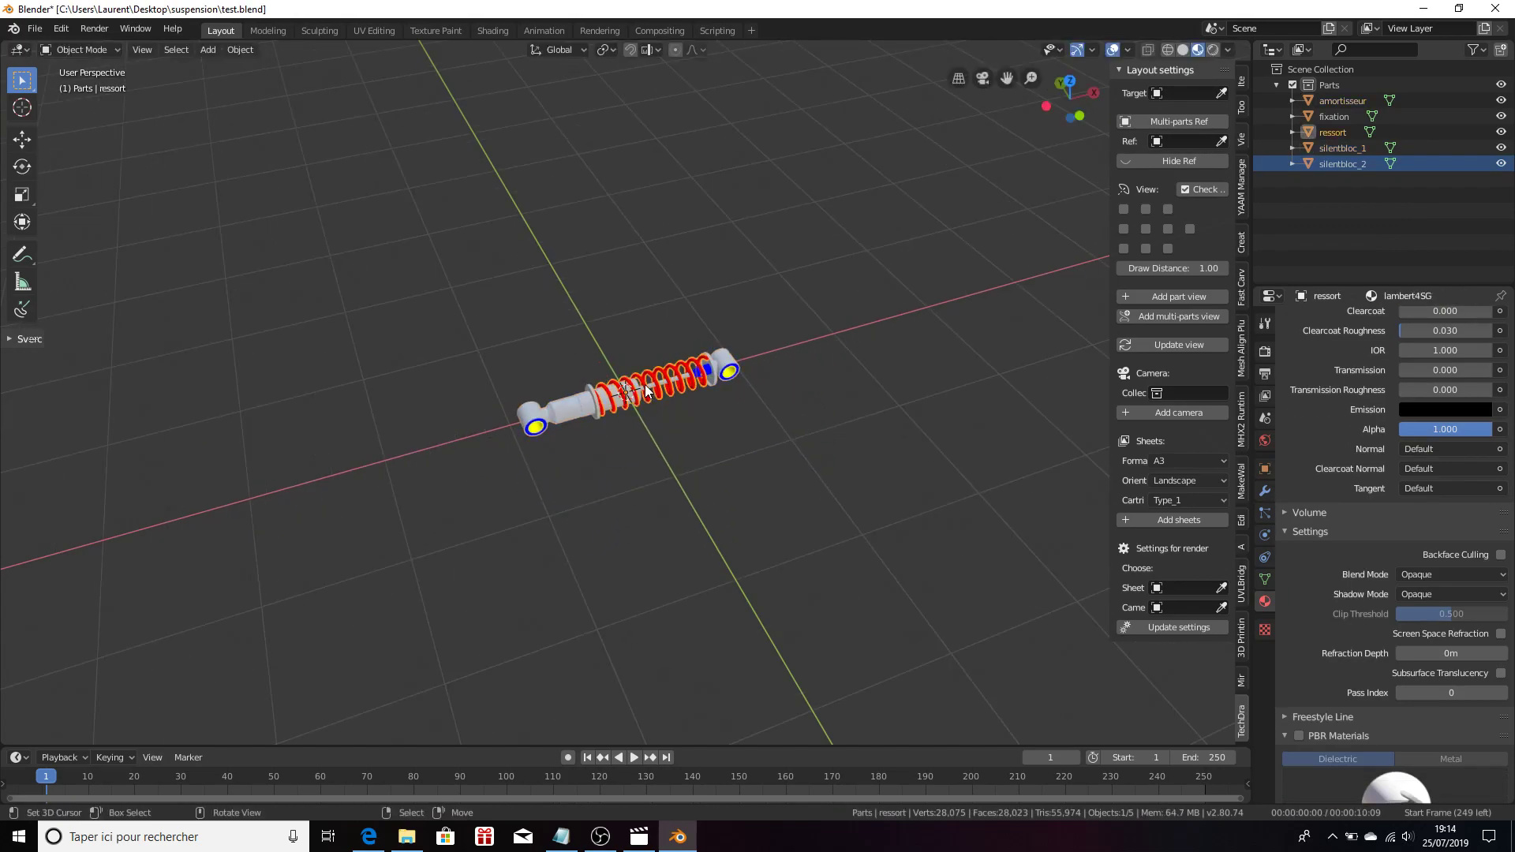
key("g")
key("Escape")
Move the whole five-part shock absorber up and right of the origin, then deselect it
left_click_drag(428, 274, 794, 545)
key("g")
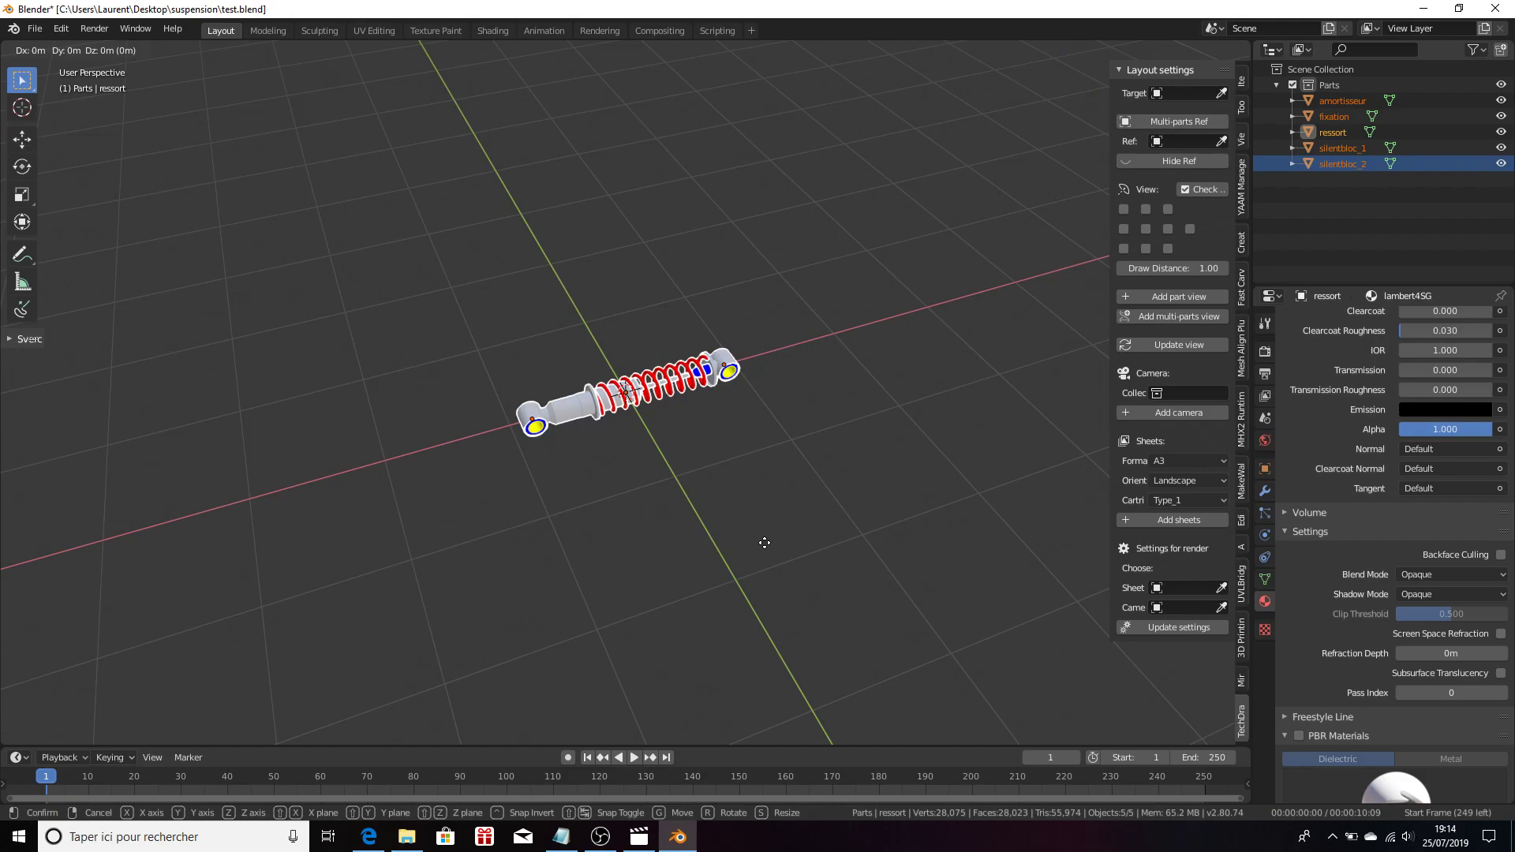
left_click(934, 262)
mouse_move(921, 384)
middle_mouse_down()
mouse_move(815, 510)
mouse_move(884, 403)
middle_mouse_up()
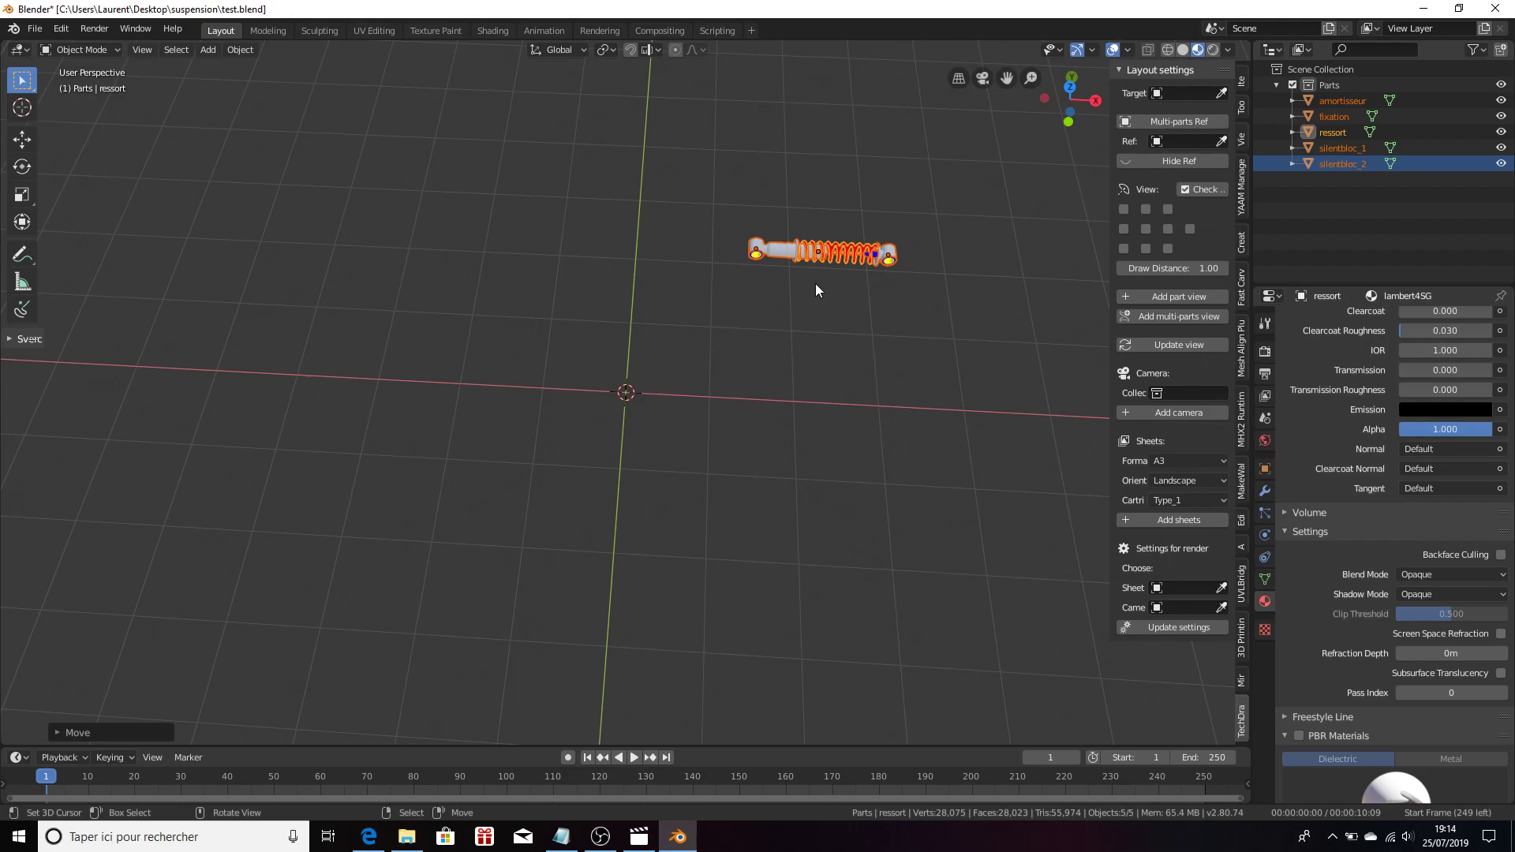
key("alt+a")
Create a Multi-parts Ref reference from the shock absorber parts and hide it
key("b")
left_click_drag(697, 165, 1011, 327)
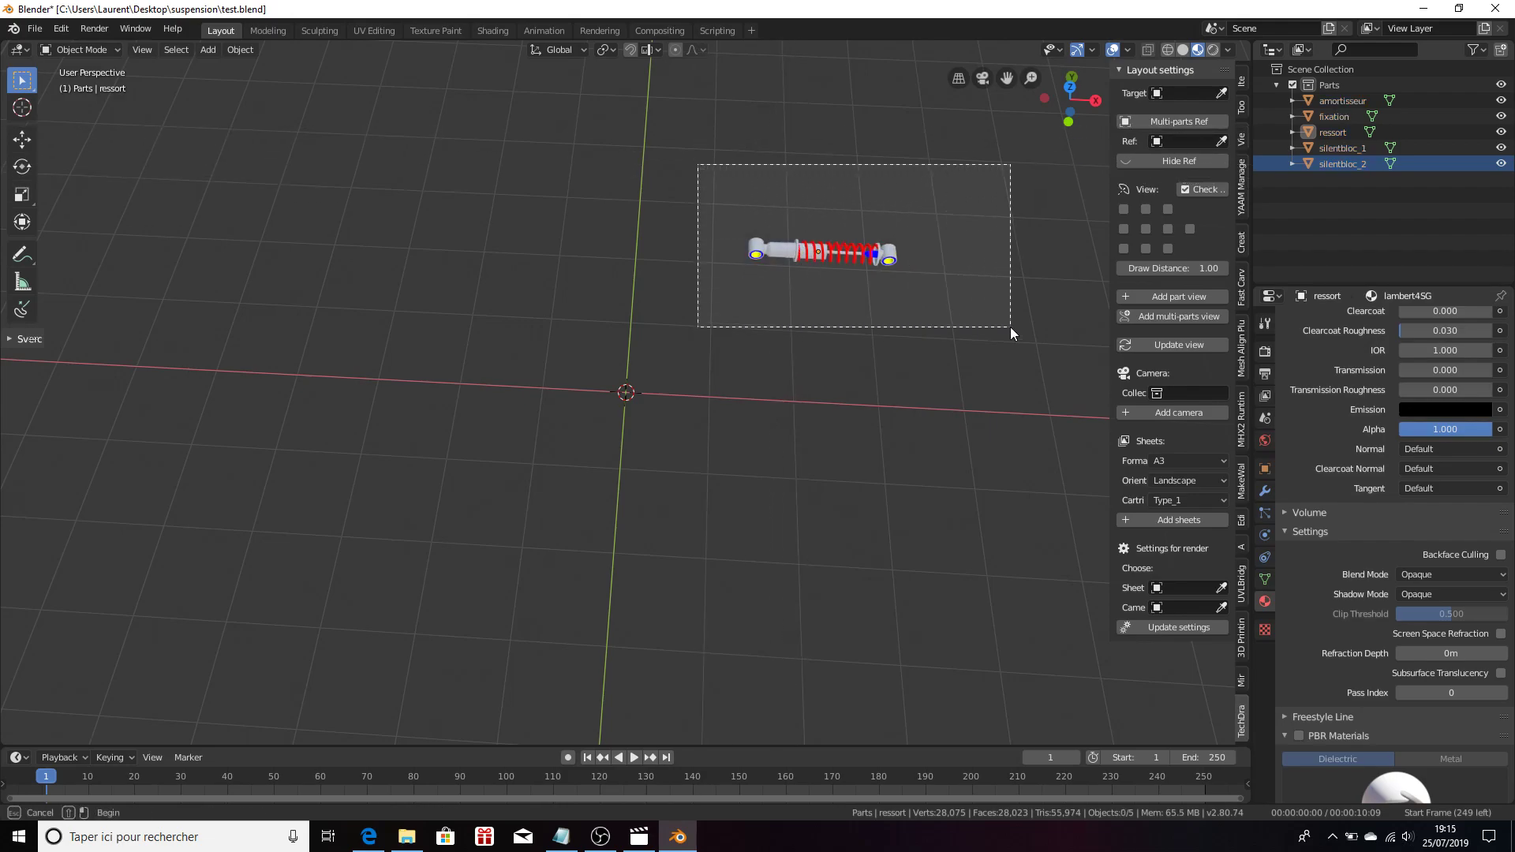
left_click(1185, 120)
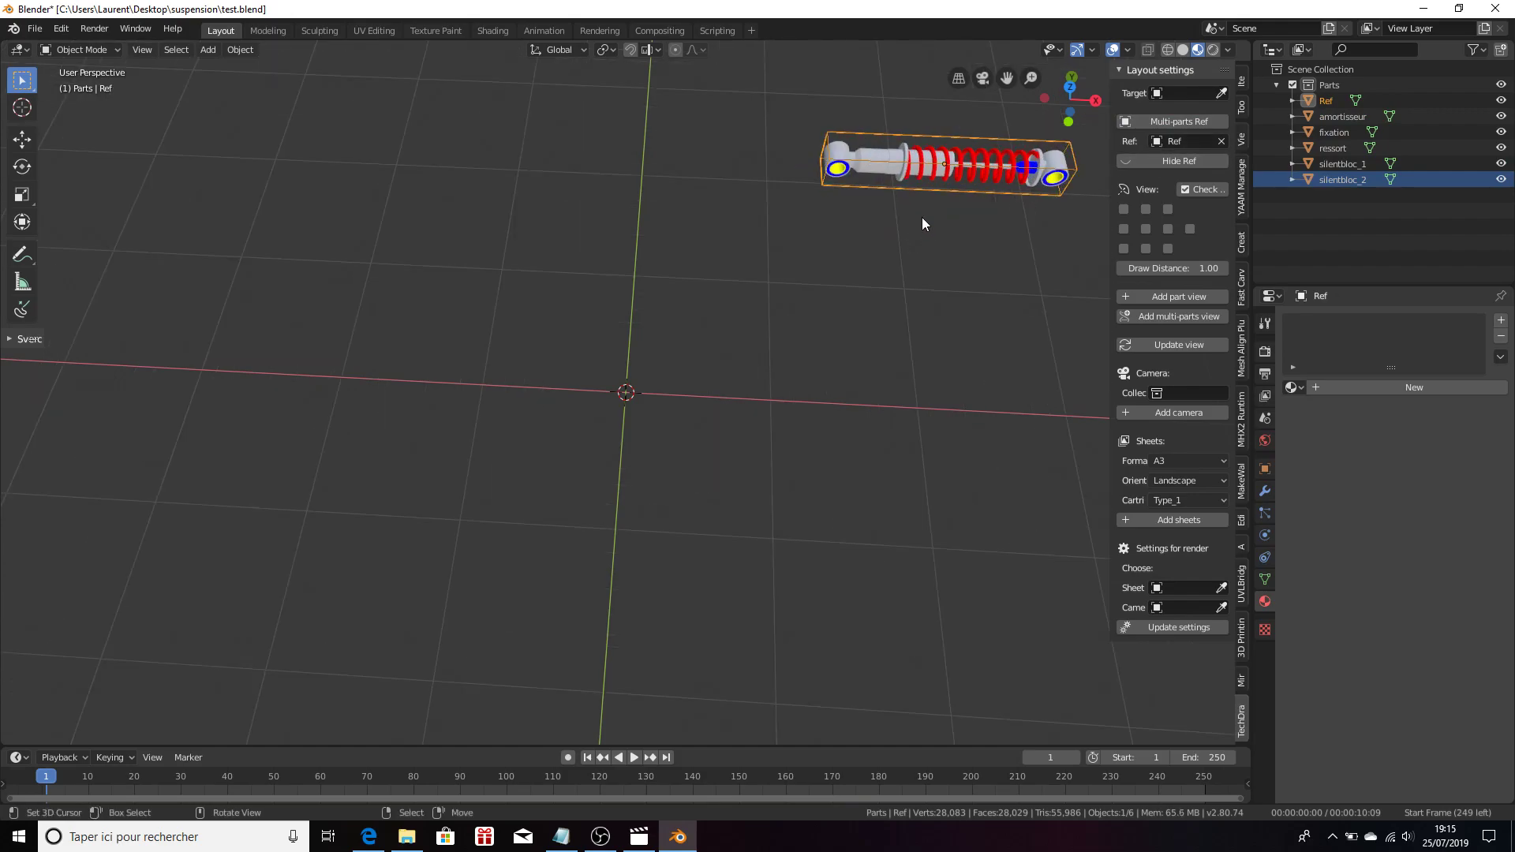
middle_click_drag(923, 217, 622, 470, "shift")
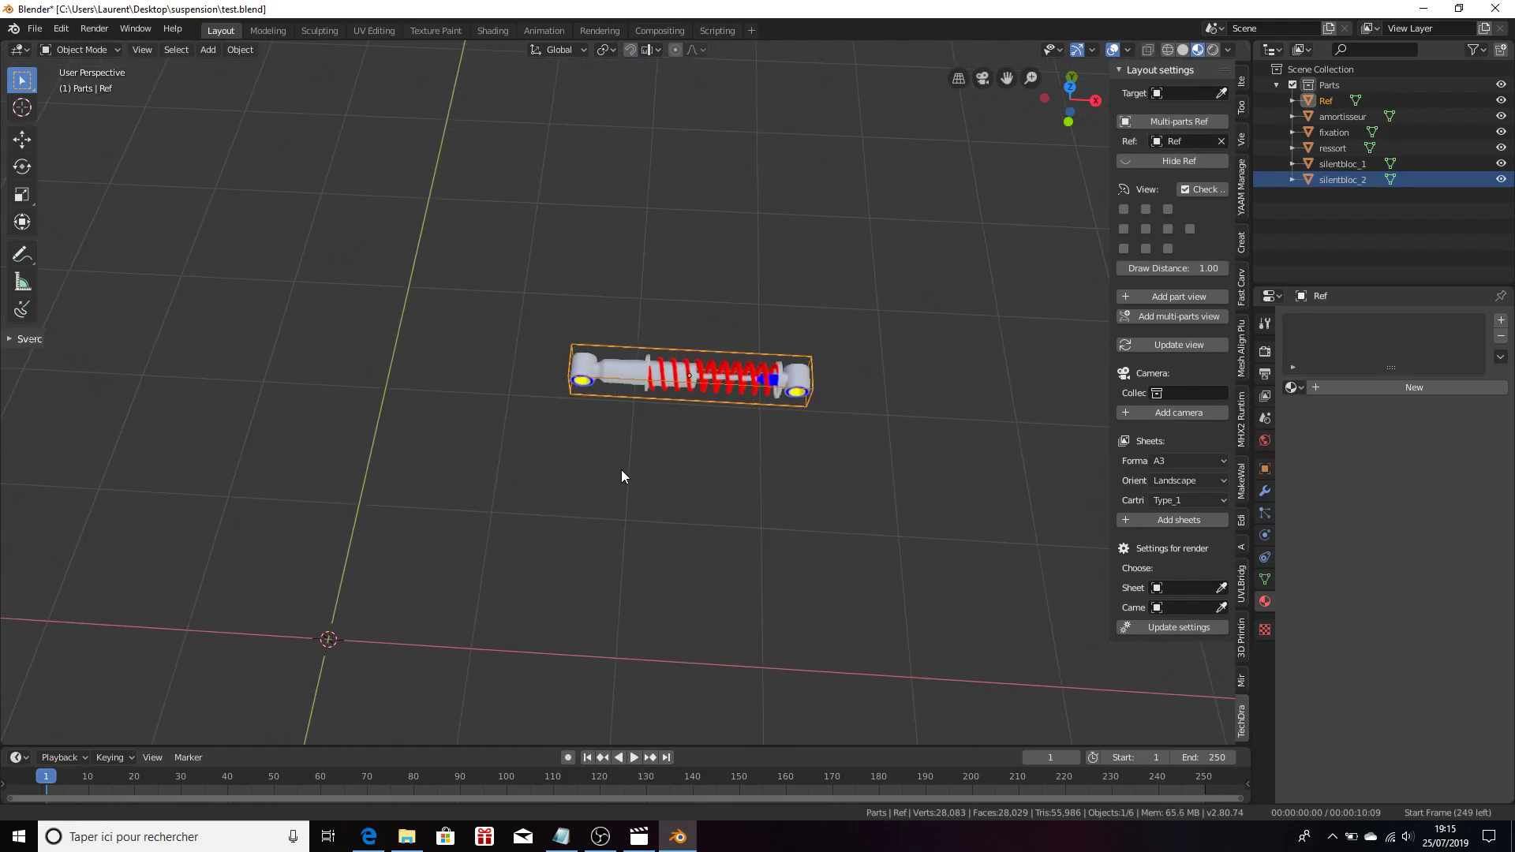
left_click(1189, 160)
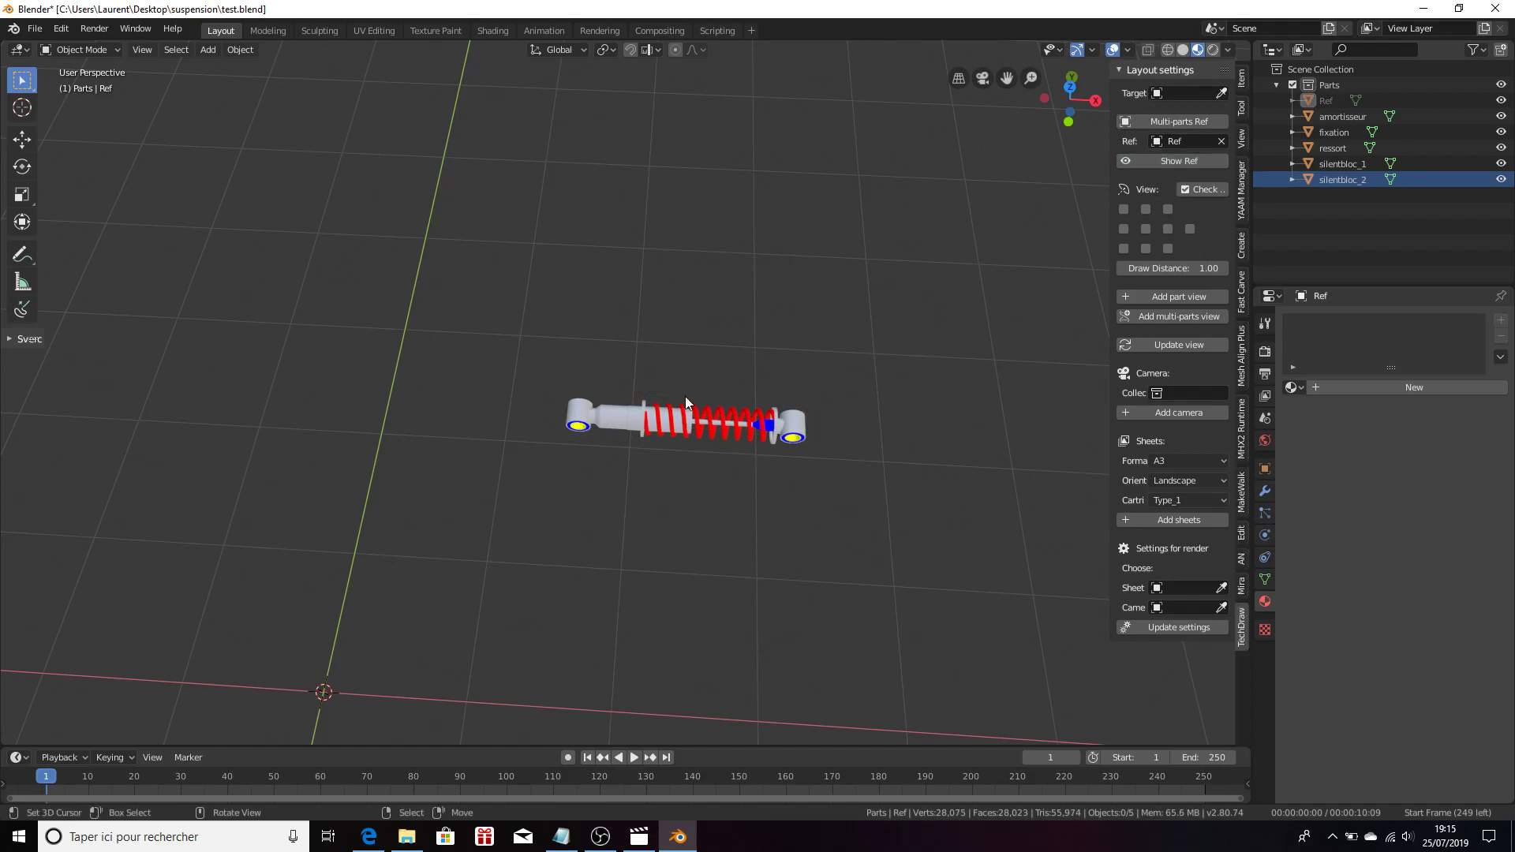
With all parts selected and all standard views checked, add the multi-parts view copies
left_click_drag(545, 330, 869, 496)
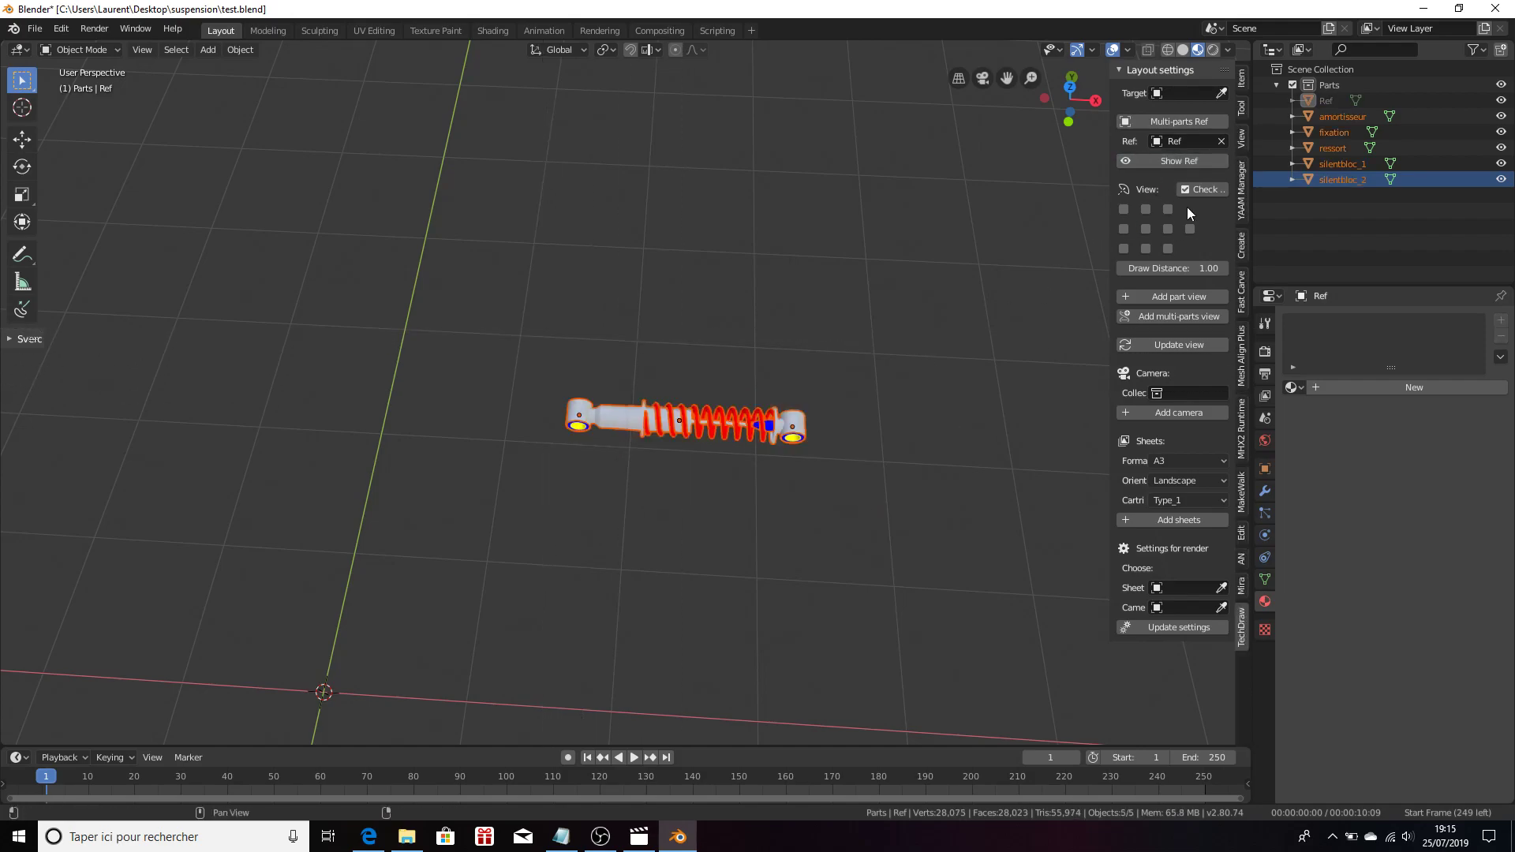
left_click(1208, 190)
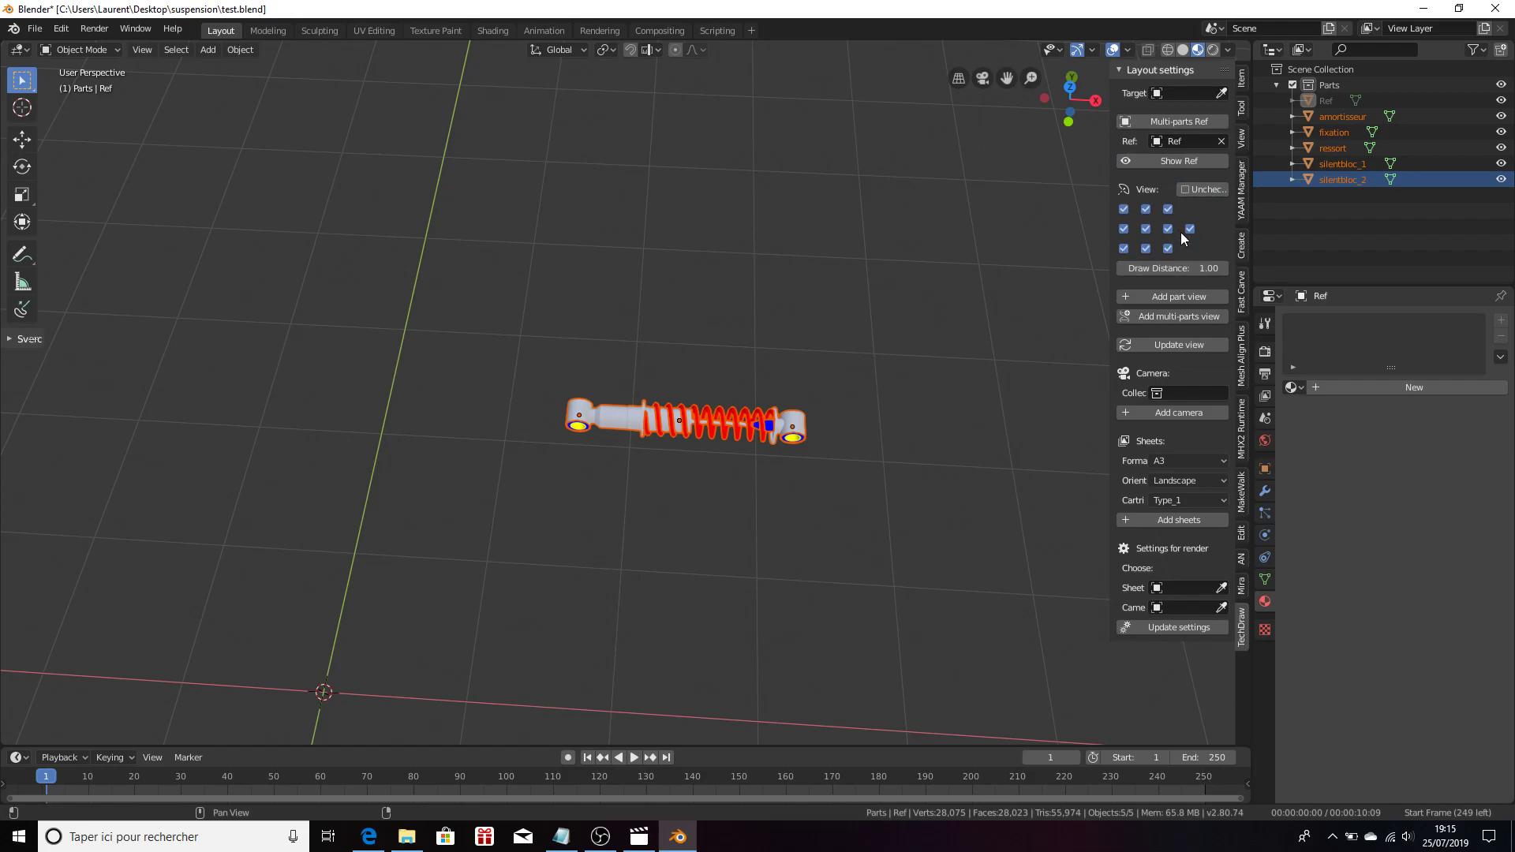
left_click(1193, 315)
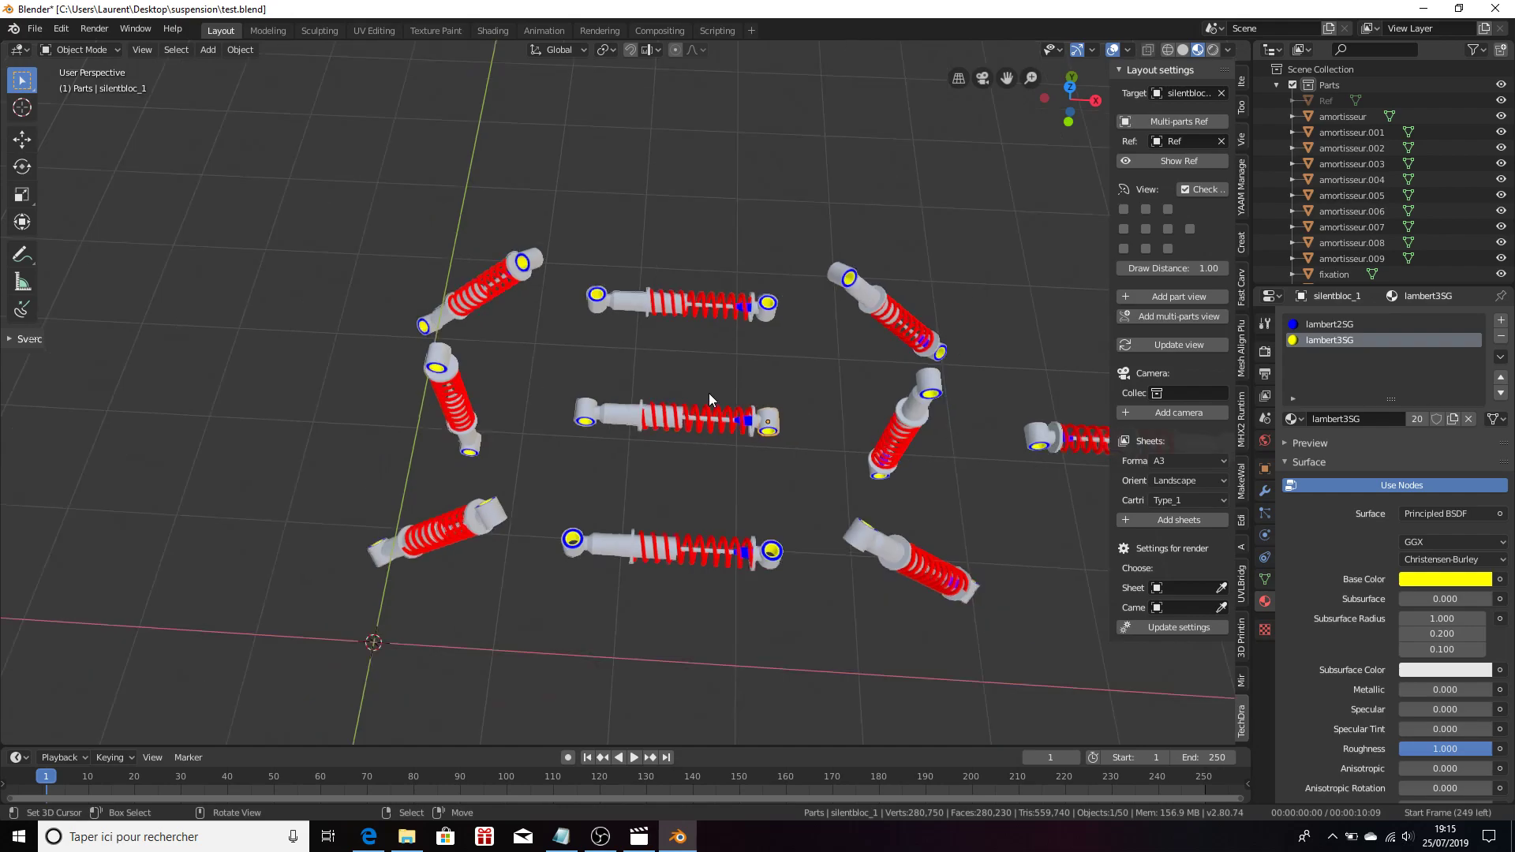
Add a drawing camera for the Parts collection
scroll(709, 393, "down", 3)
mouse_move(773, 406)
middle_mouse_down()
mouse_move(650, 361)
mouse_move(769, 426)
middle_mouse_up()
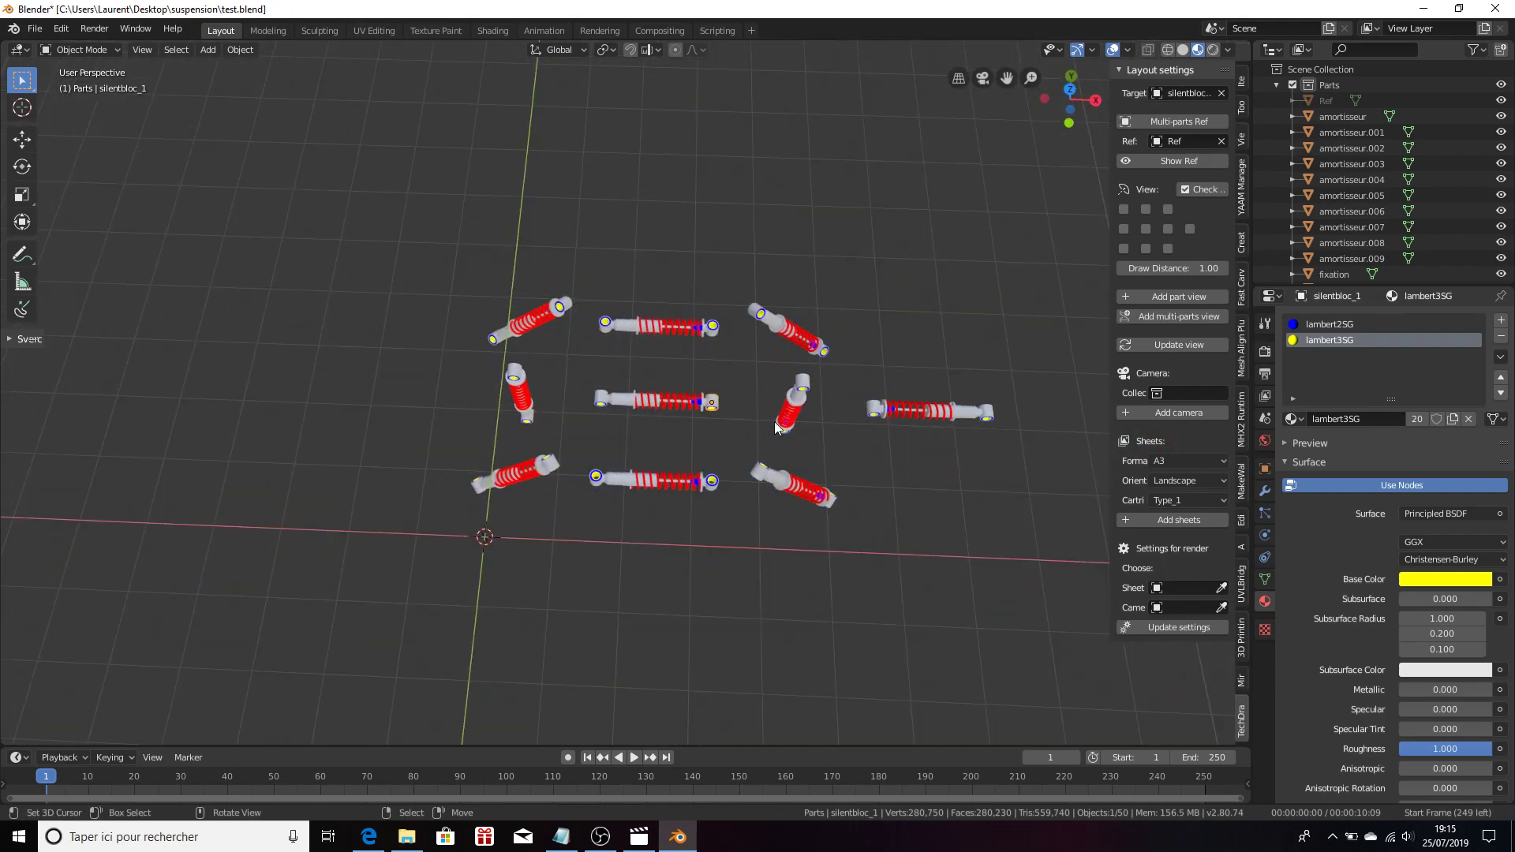
left_click(1182, 393)
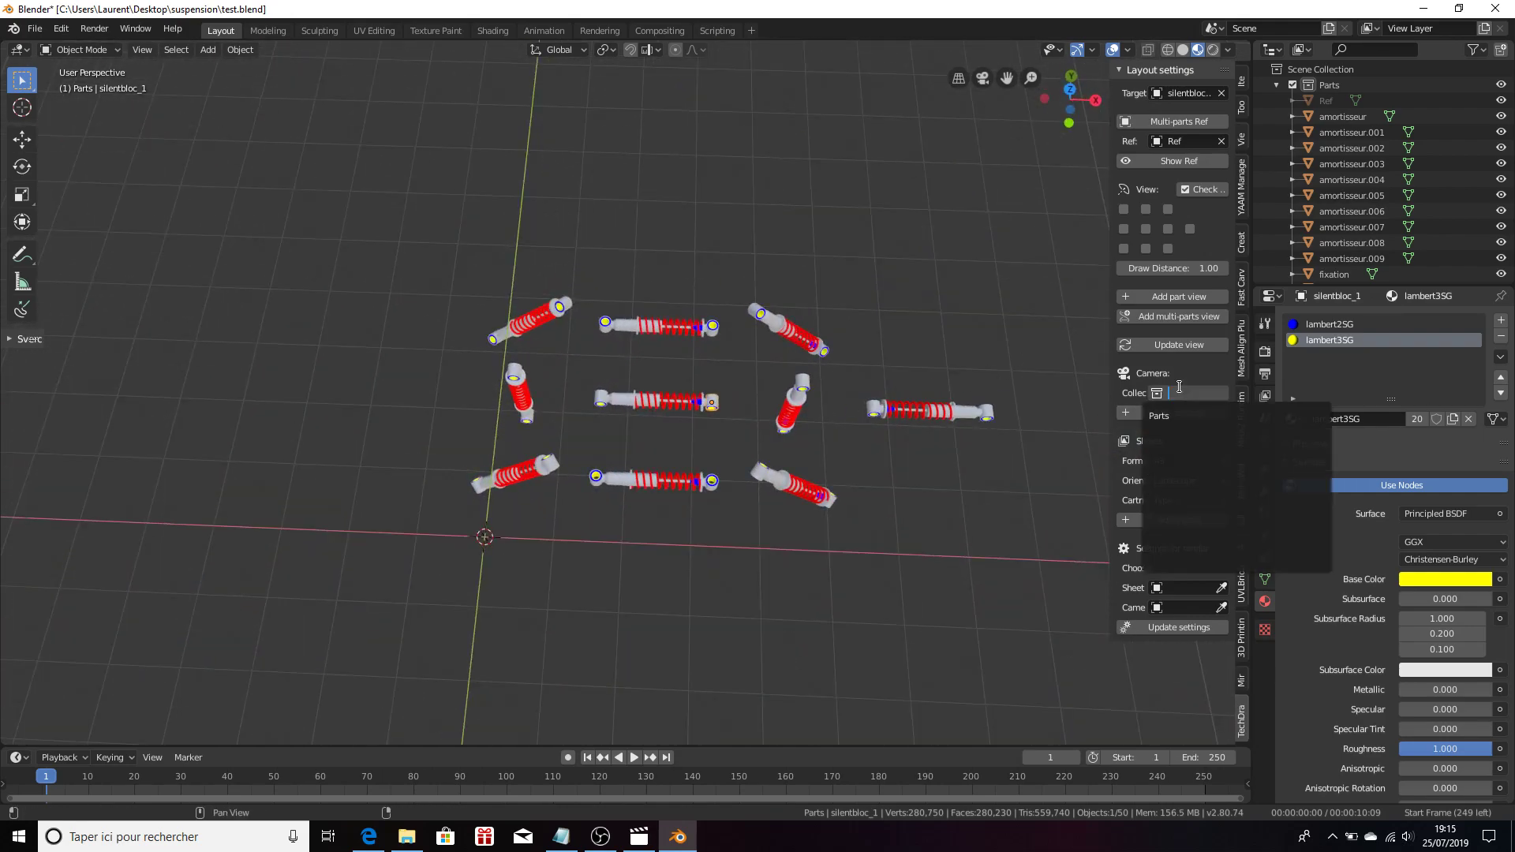
left_click(1180, 414)
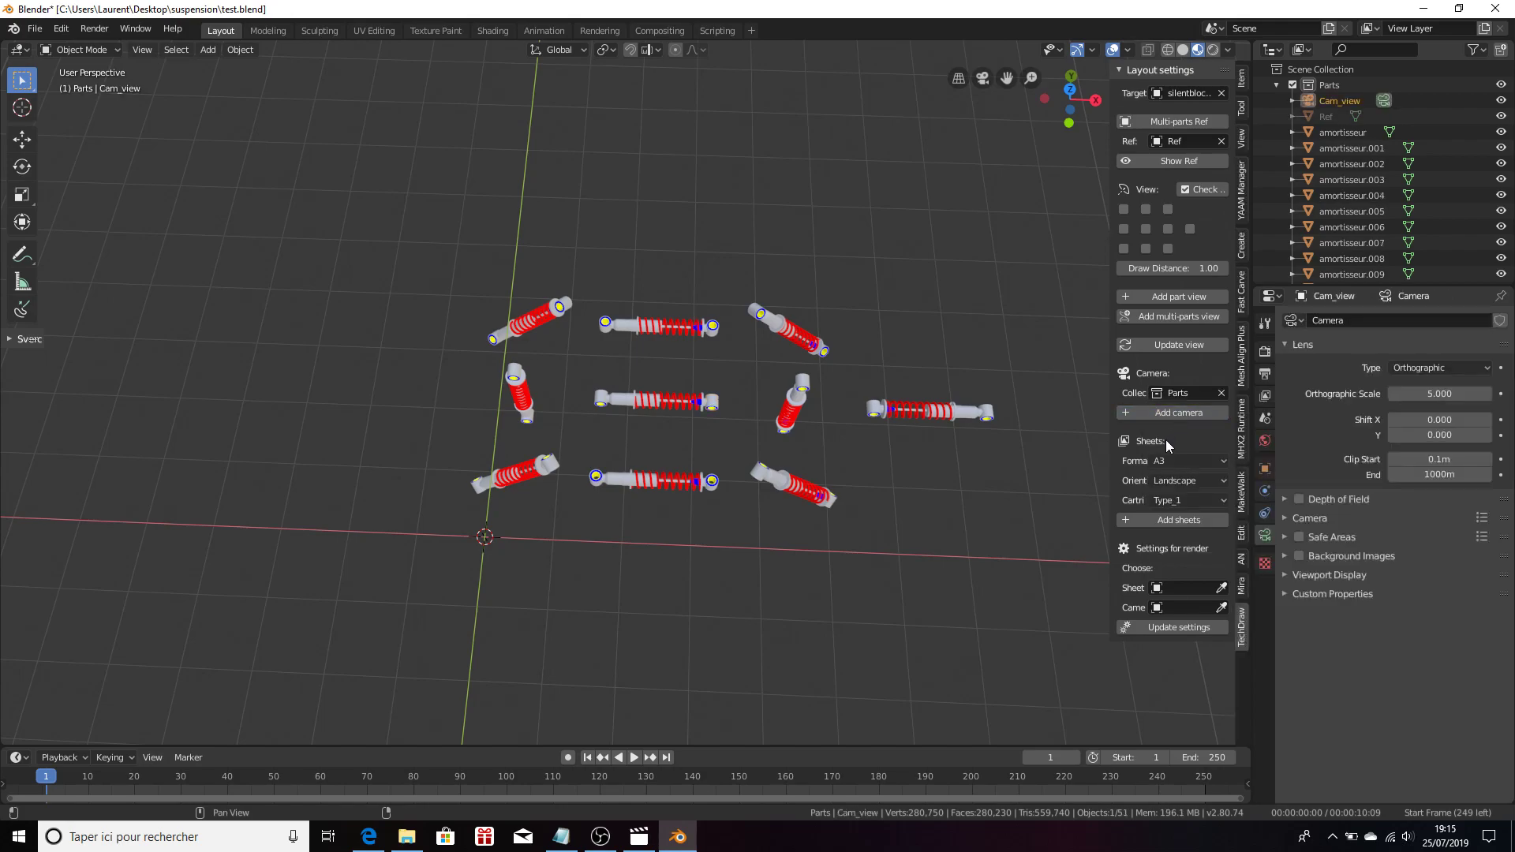
Add an A3 landscape drawing sheet with the Type_1 title block
left_click(1219, 461)
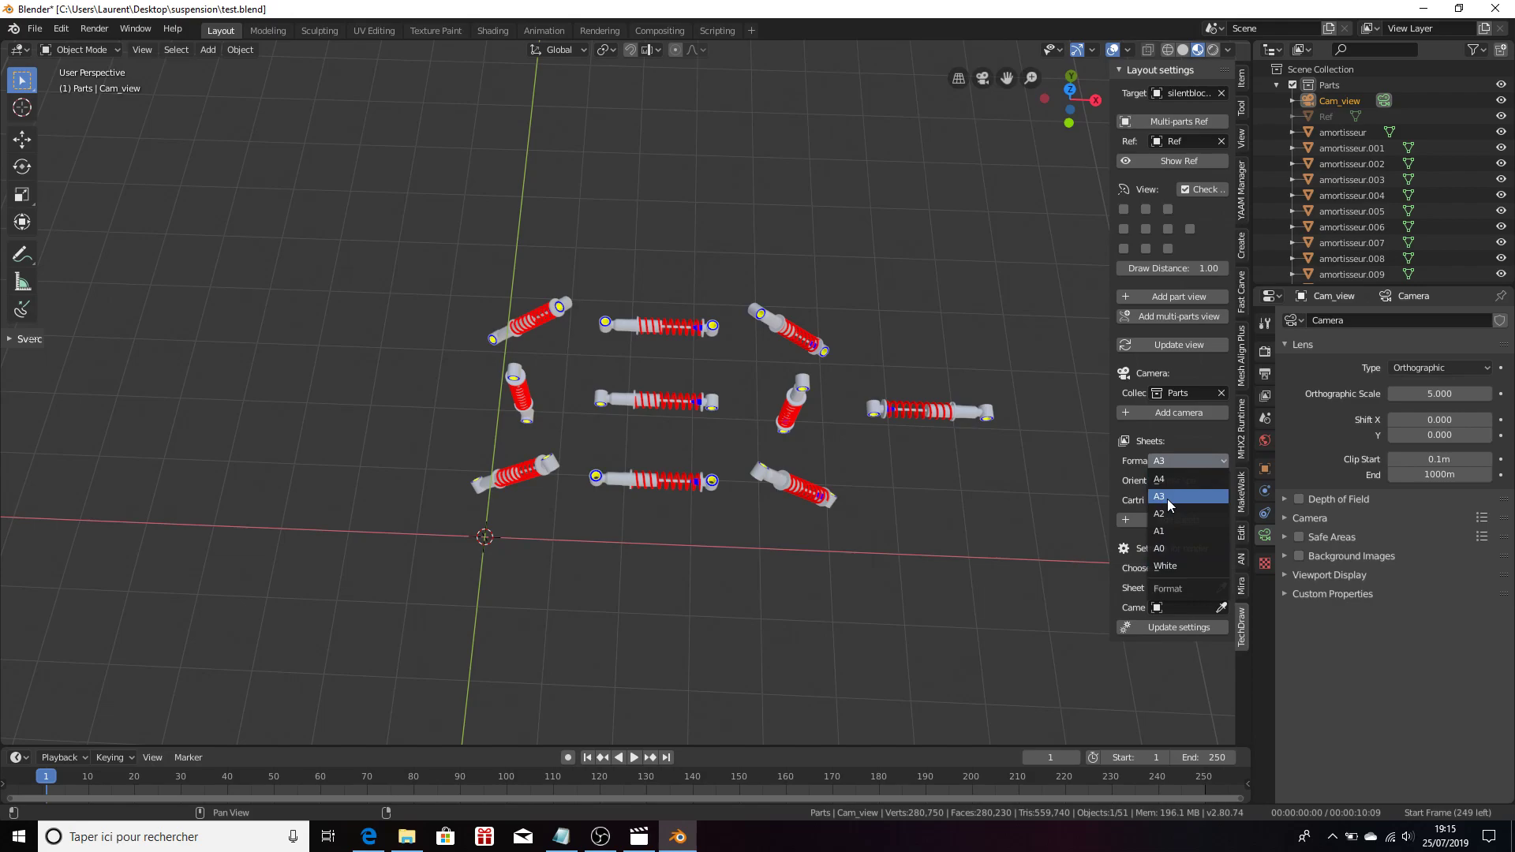
left_click(1179, 496)
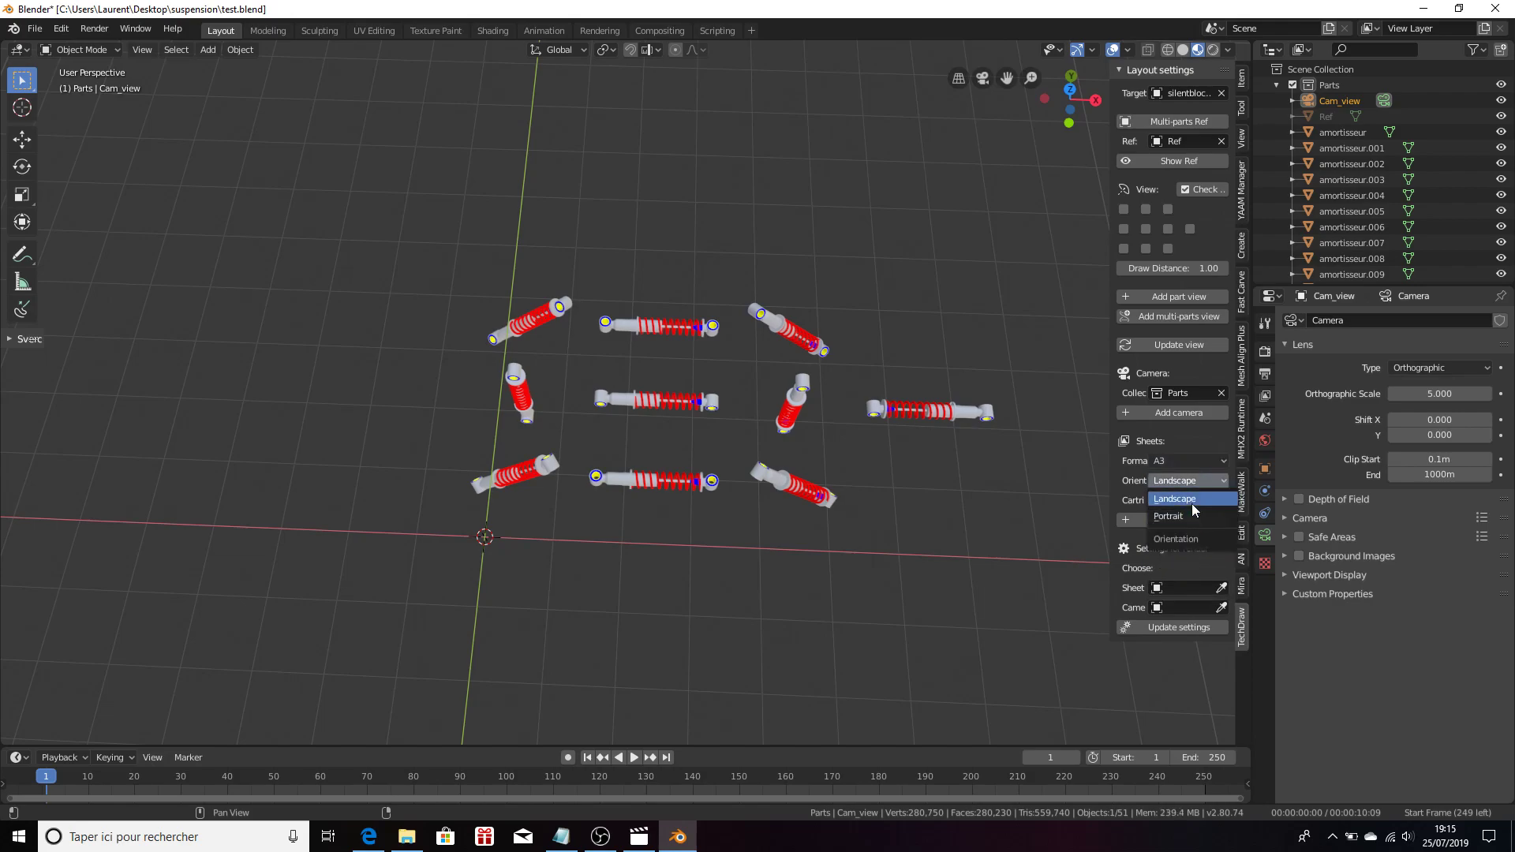
left_click(1193, 503)
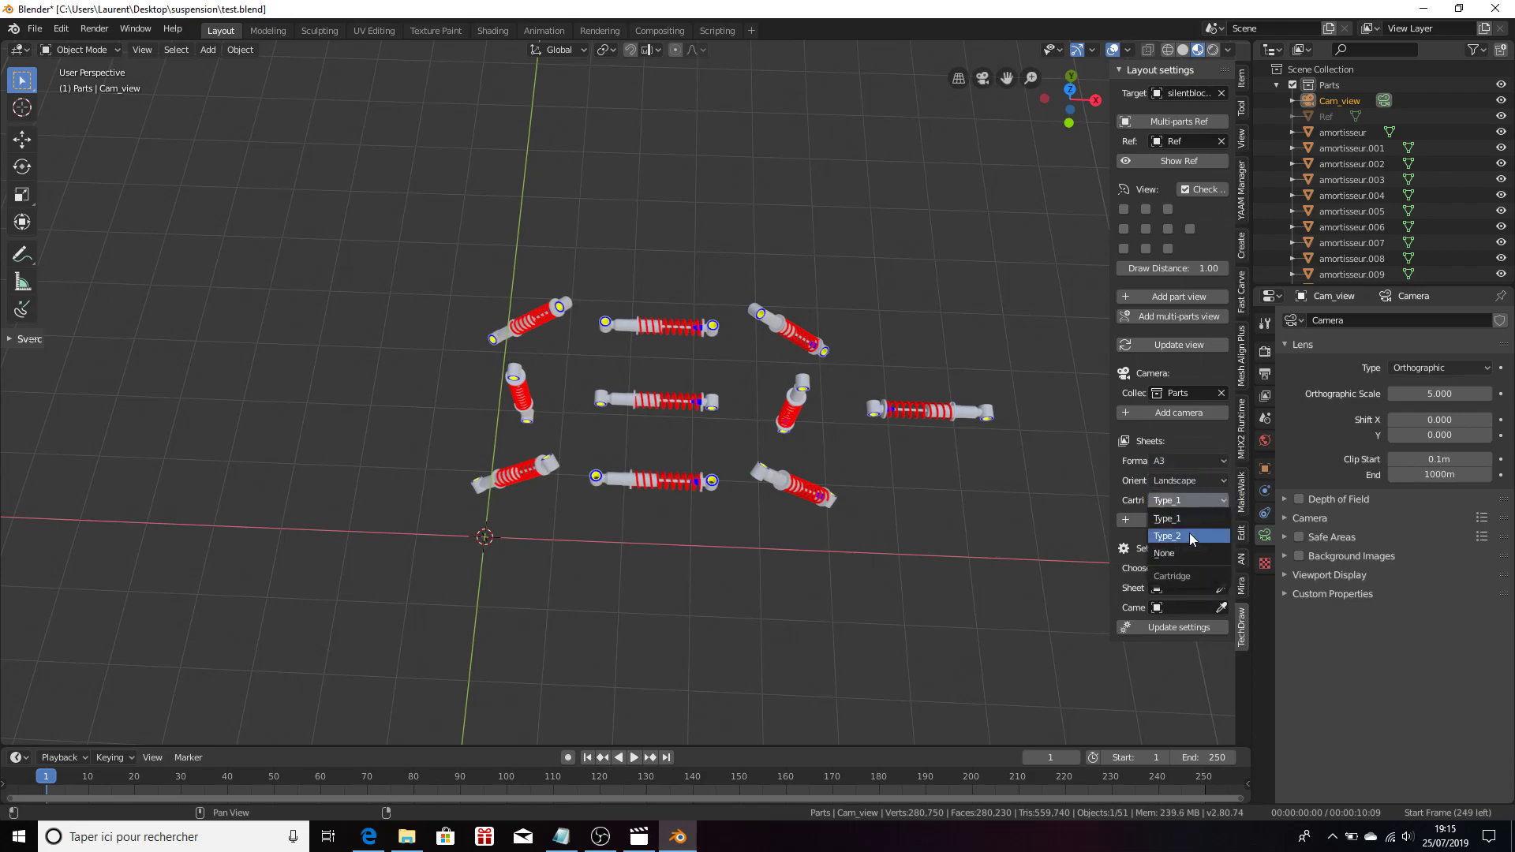
left_click(1189, 519)
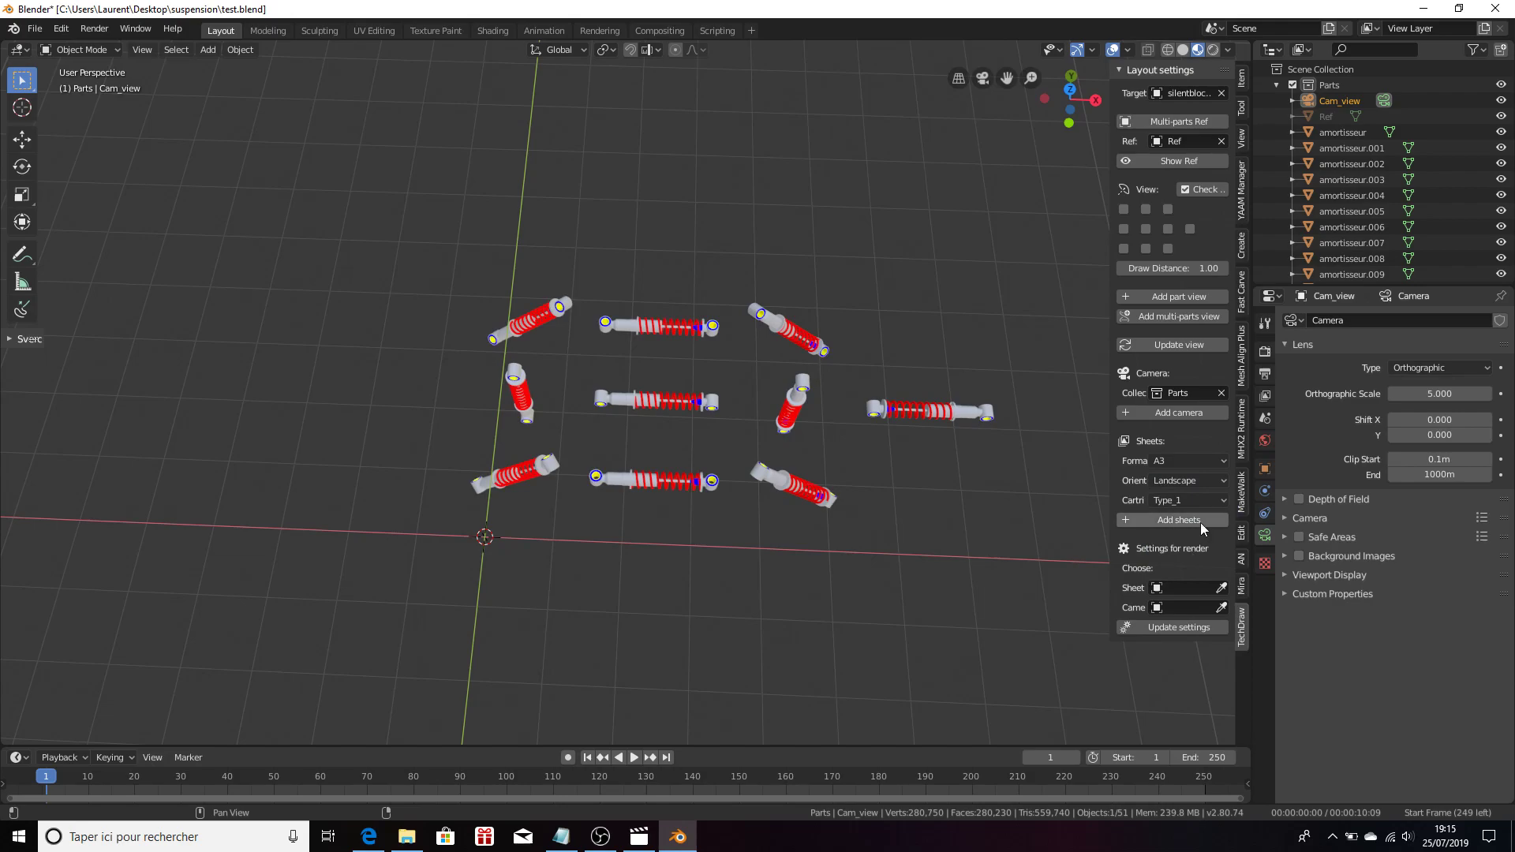
left_click(1201, 522)
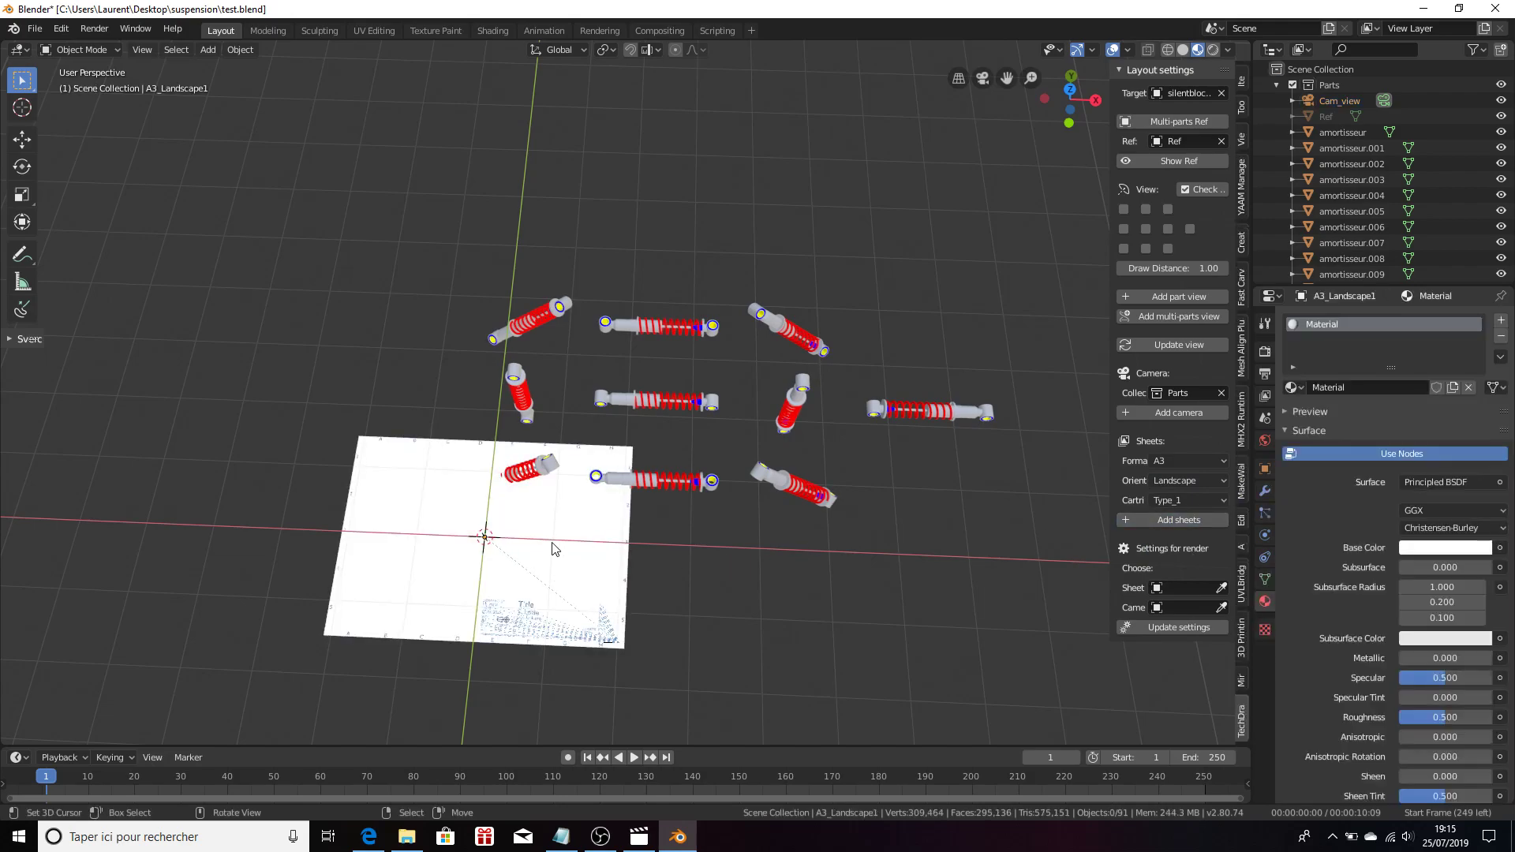
Lower the A3_Landscape1 sheet about 1.145 m along Z beneath the parts, then view through the camera
key("KP_1")
middle_click_drag(574, 505, 584, 524)
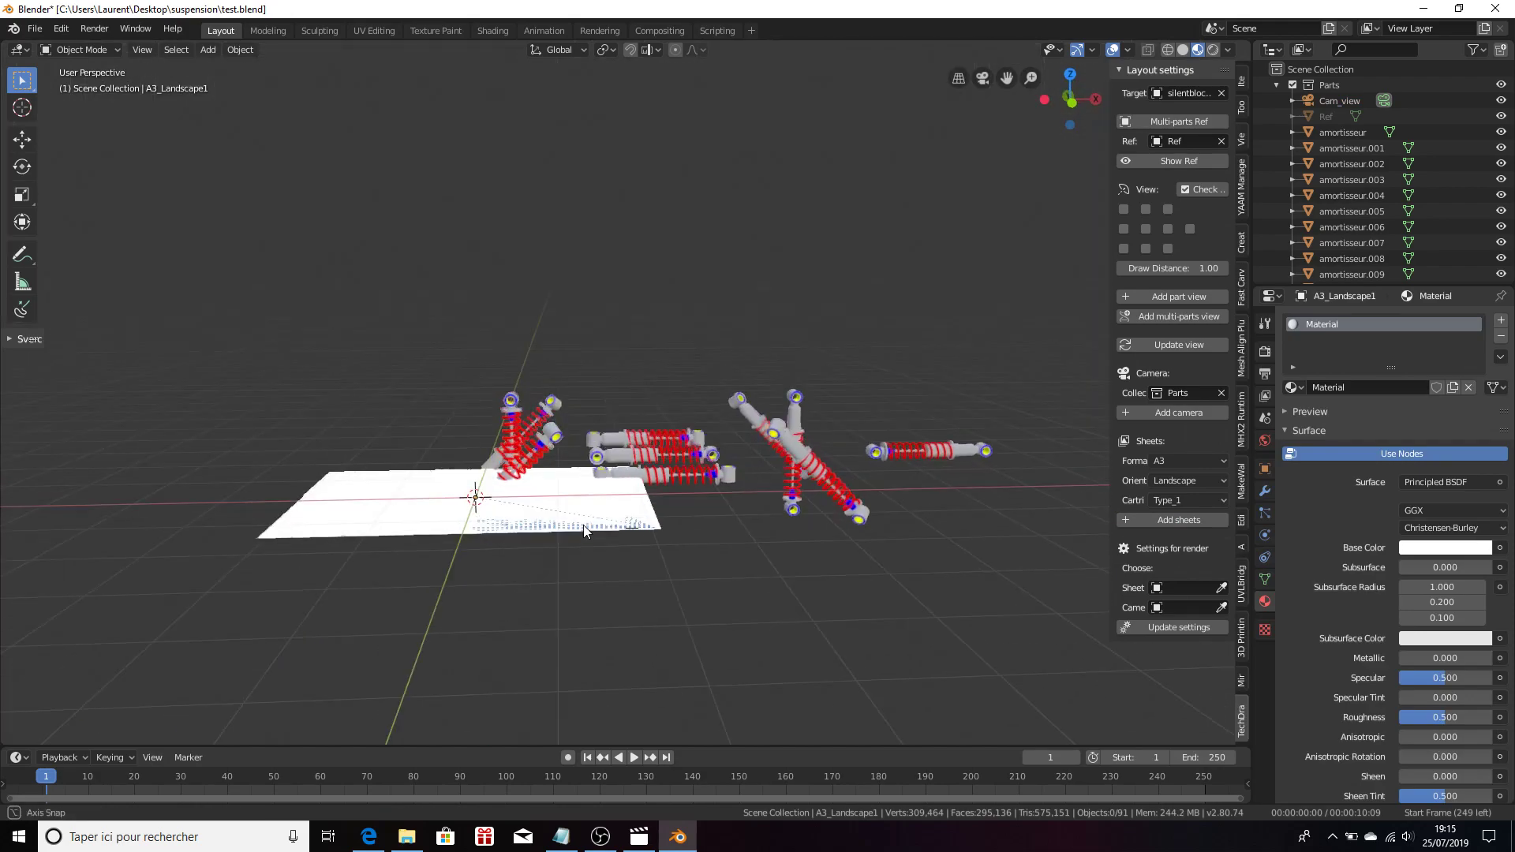
left_click(570, 513)
key("KP_1")
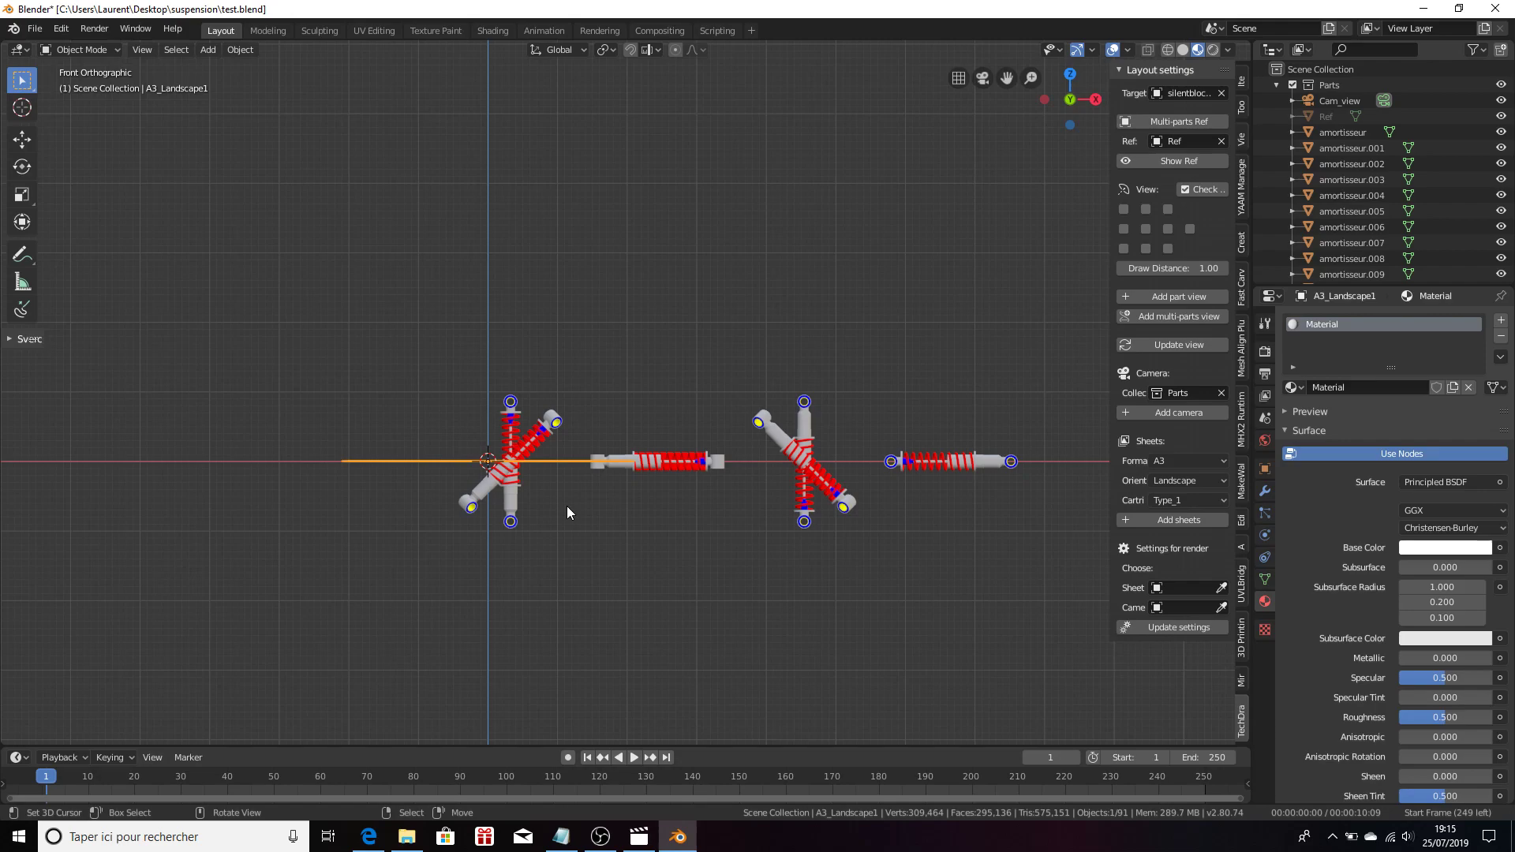
key("g")
key("z")
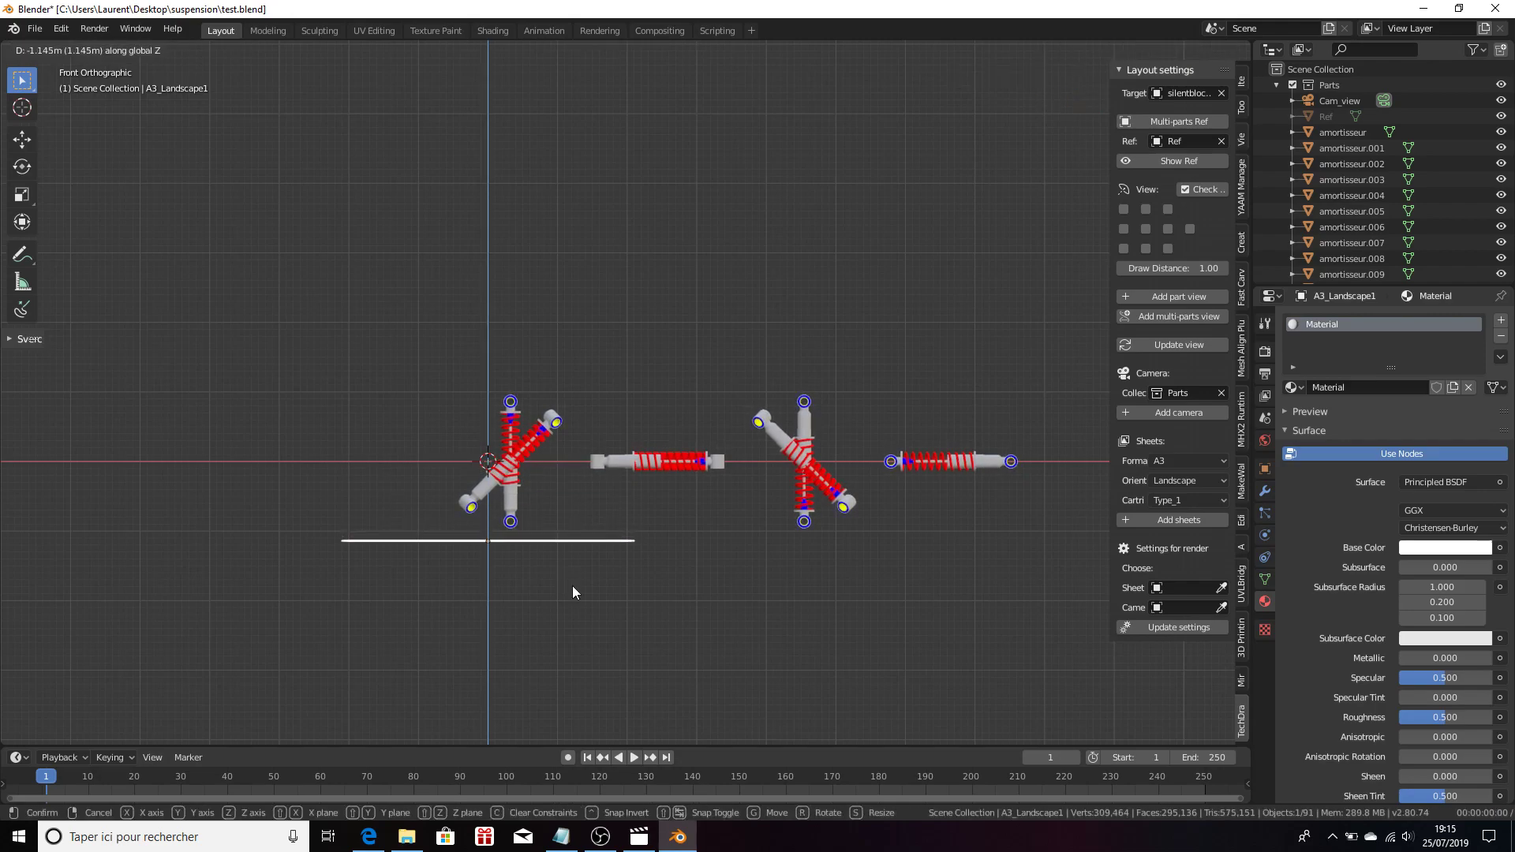
left_click(573, 587)
key("KP_0")
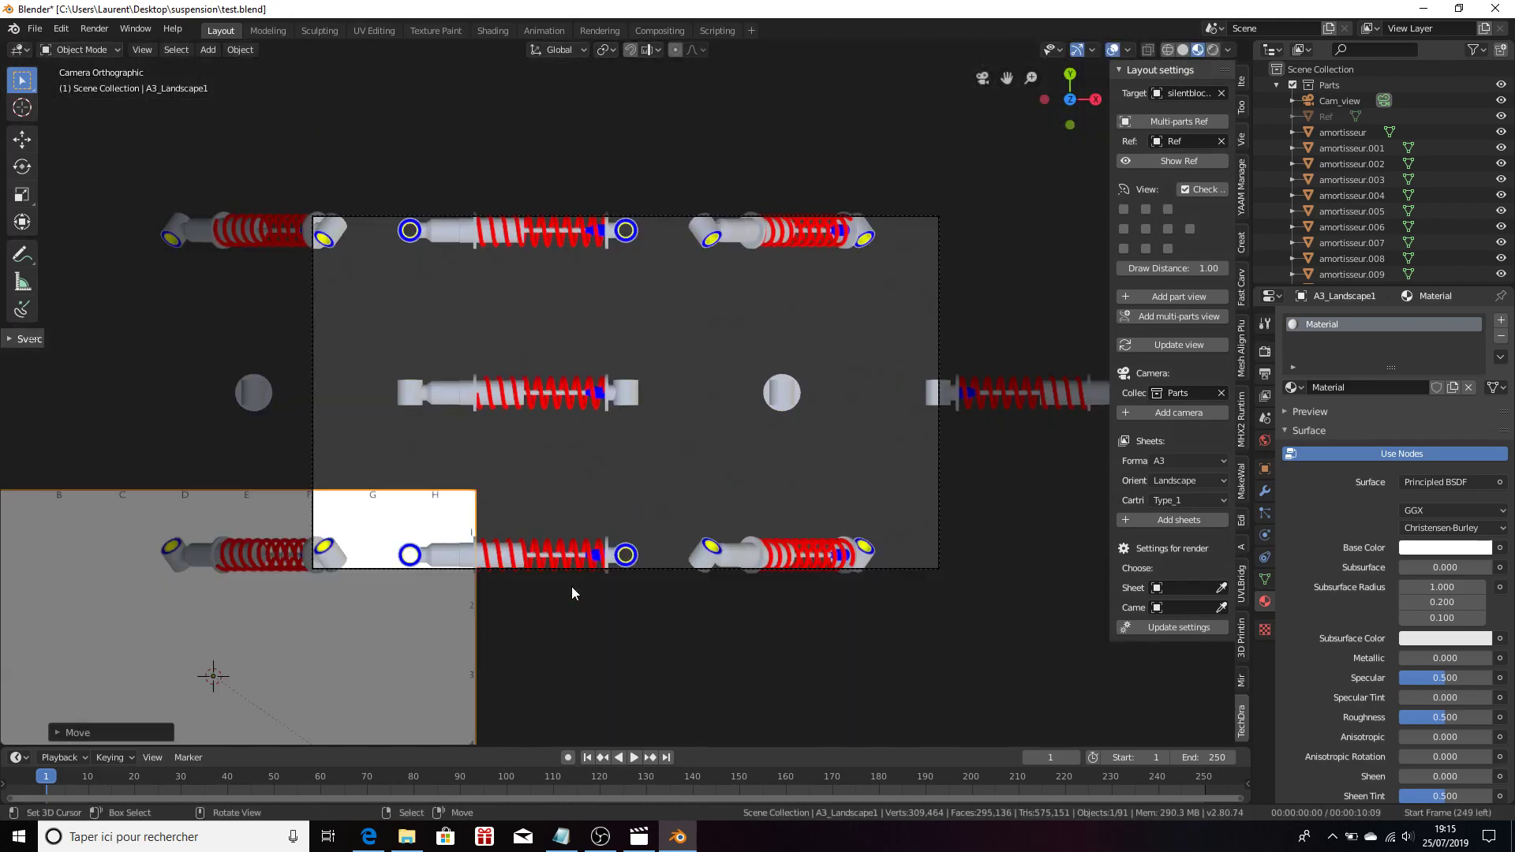
Set A3_Landscape1 as the sheet and Cam_view as the camera, and update settings
left_click(1223, 588)
left_click(371, 592)
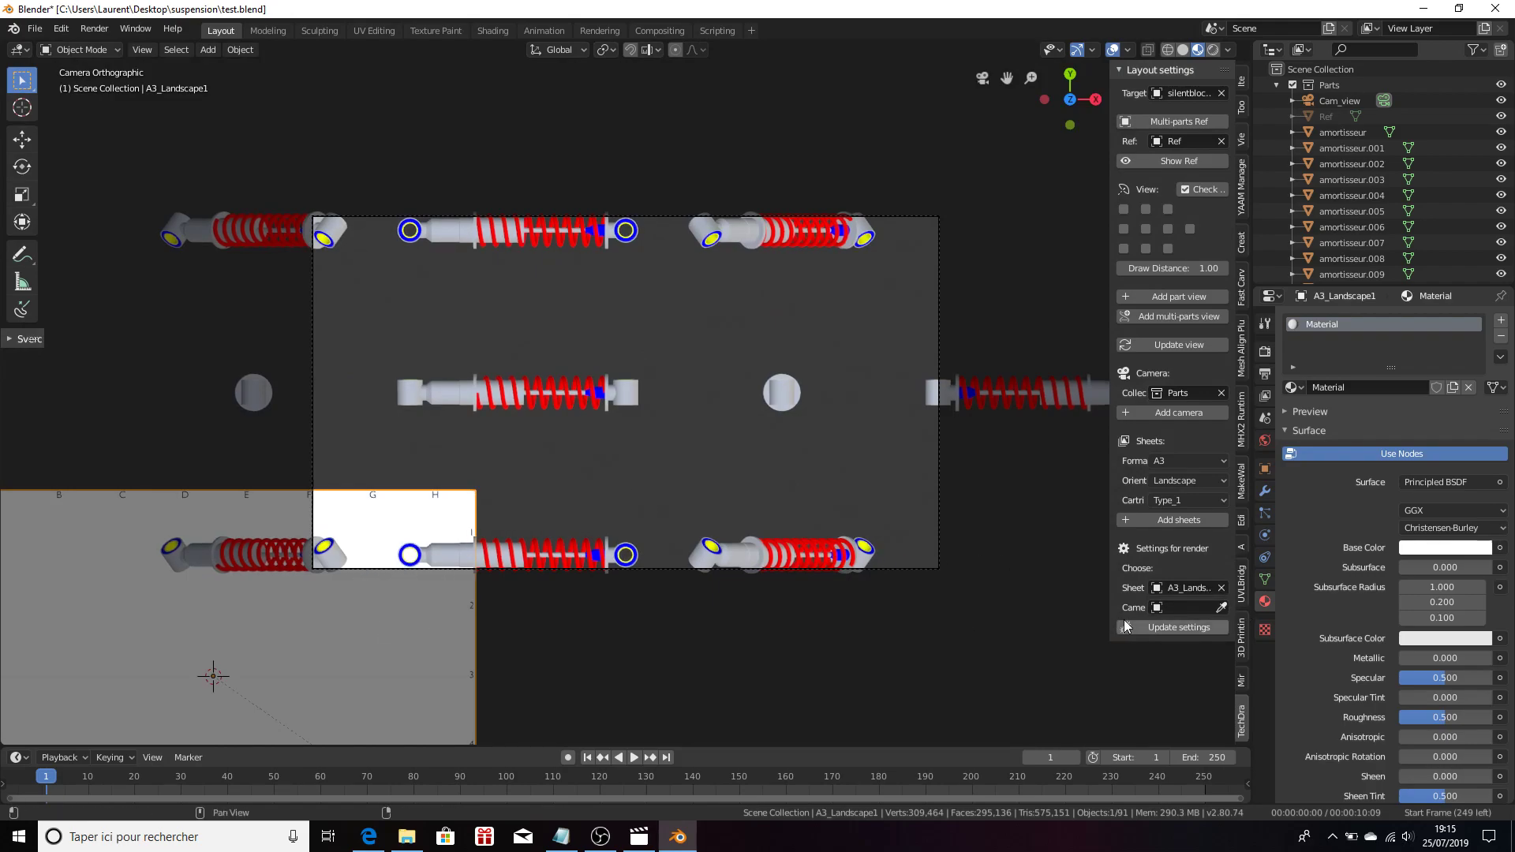
left_click(1222, 608)
left_click(944, 562)
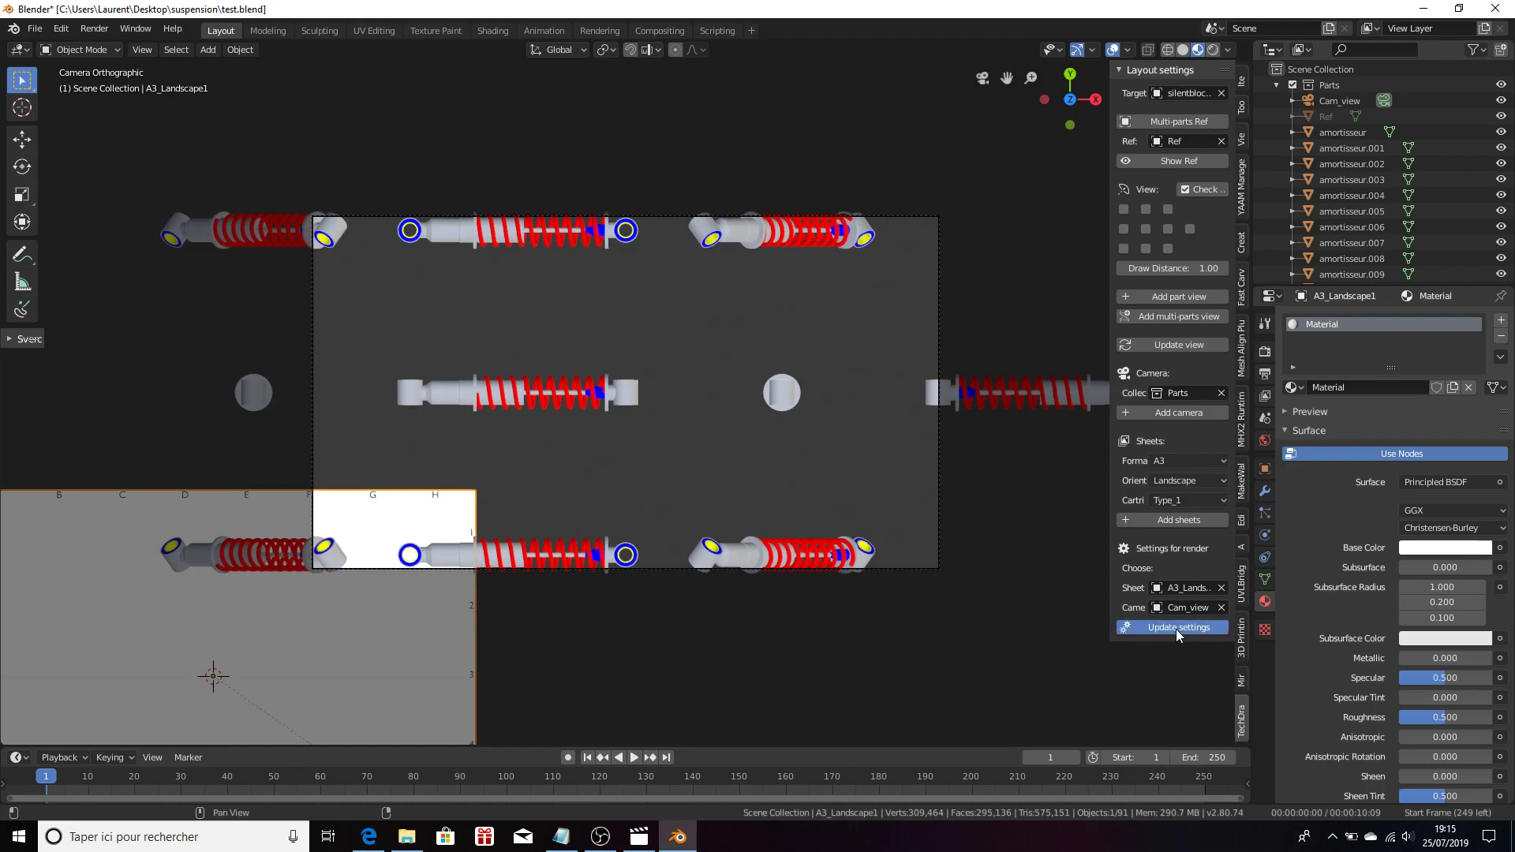
left_click(1178, 629)
Scale the sheet about 2.27 times, reposition the camera, and update the settings again
left_click(869, 371)
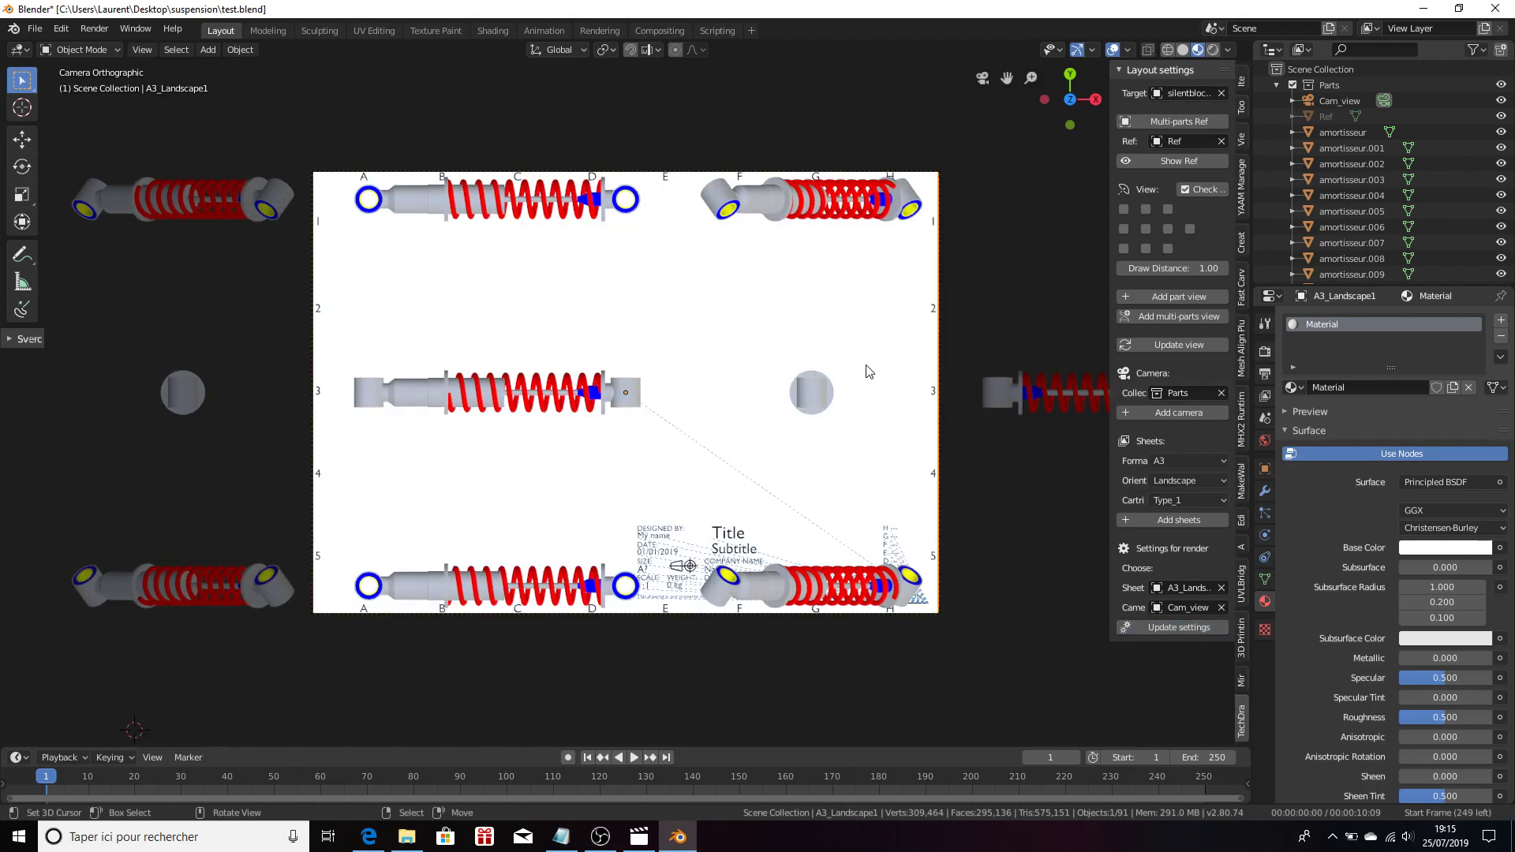
scroll(867, 367, "down", 3)
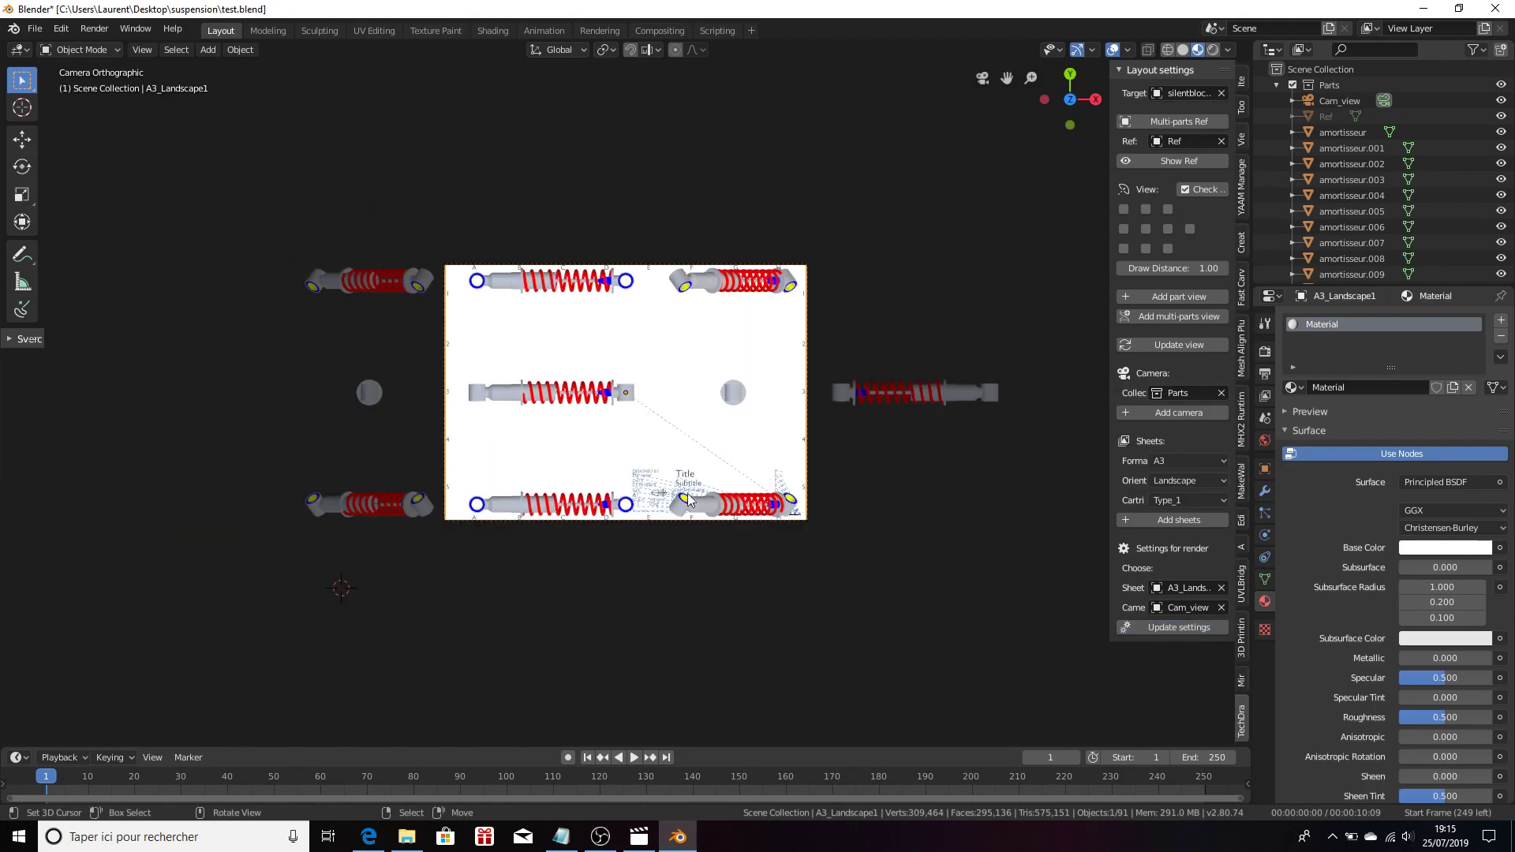
key("s")
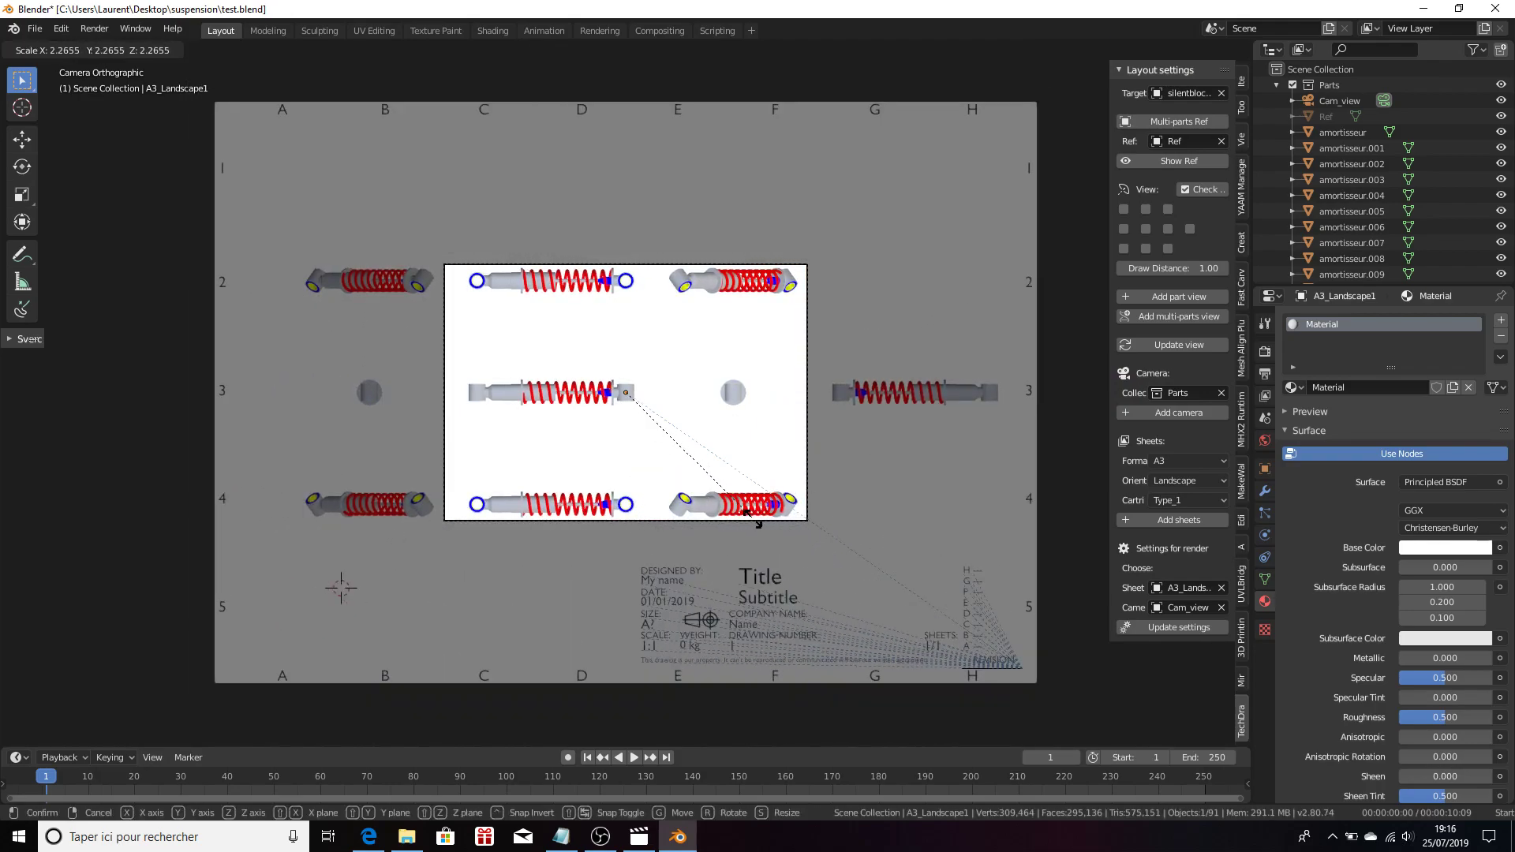
left_click(752, 519)
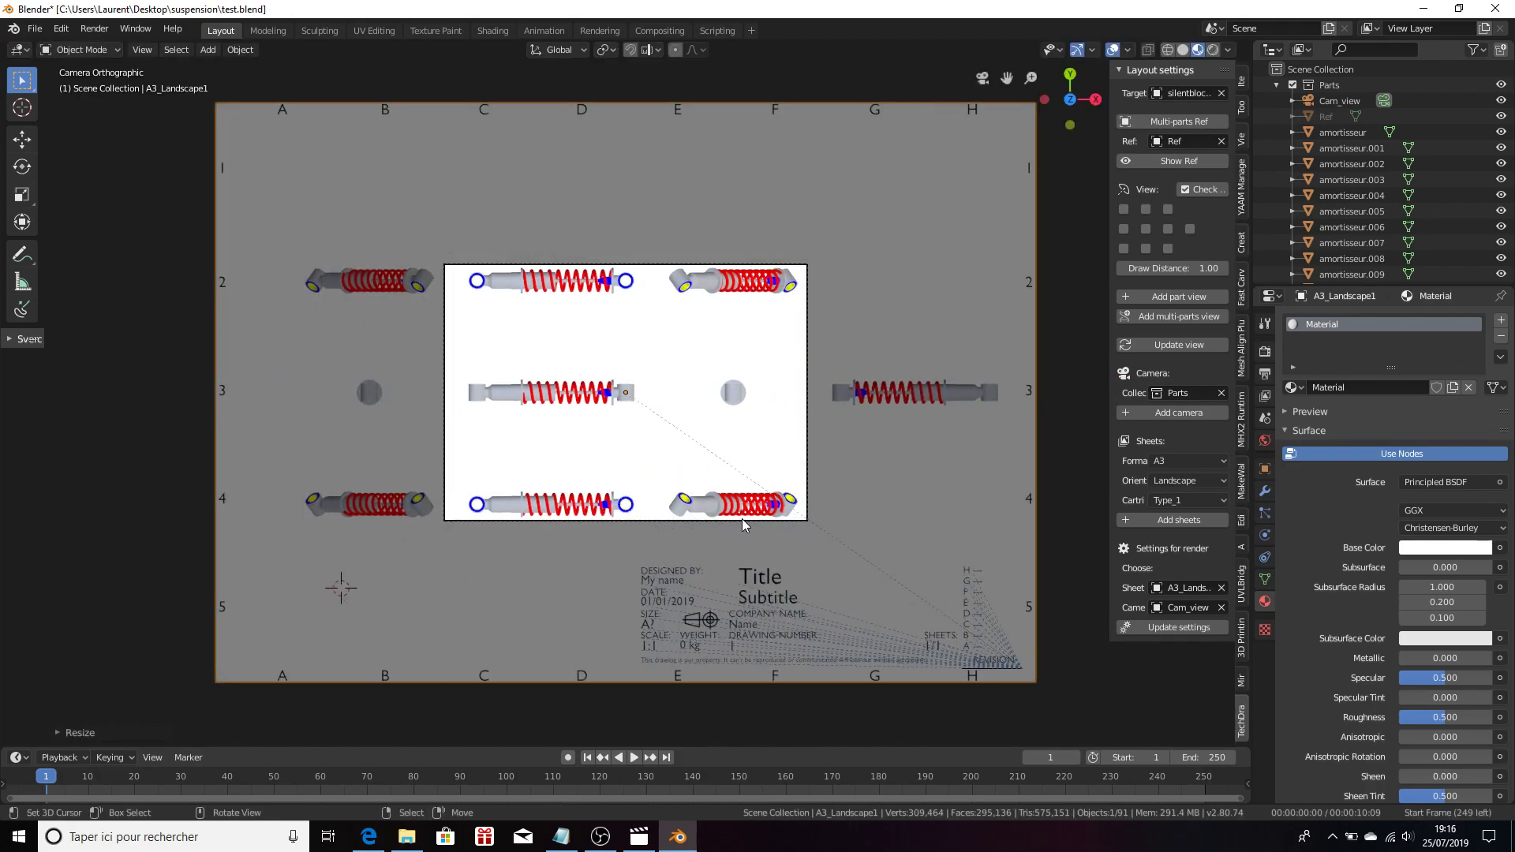
left_click(1167, 628)
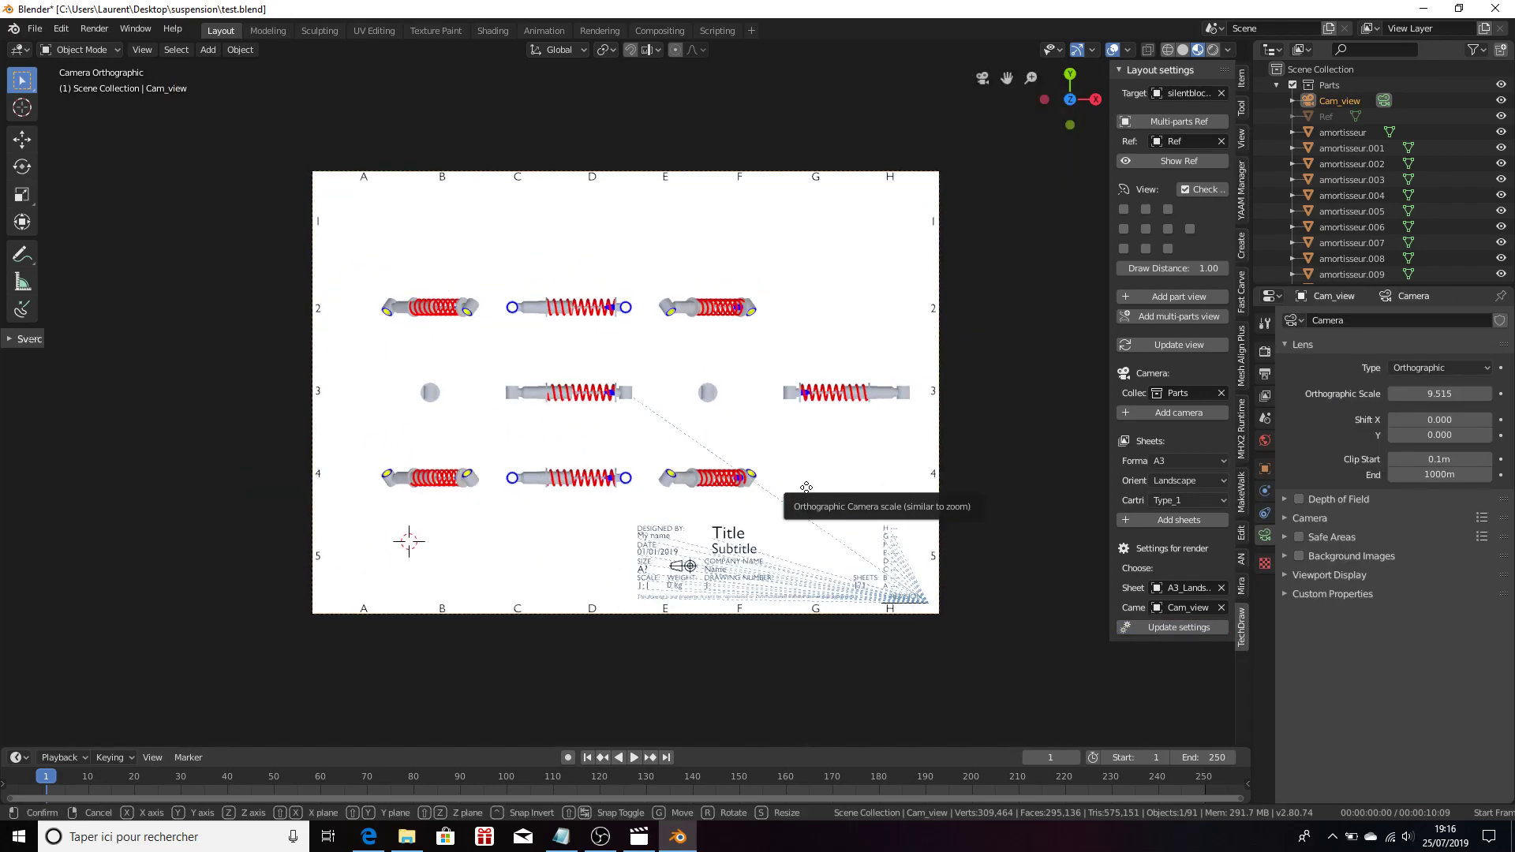
key("g")
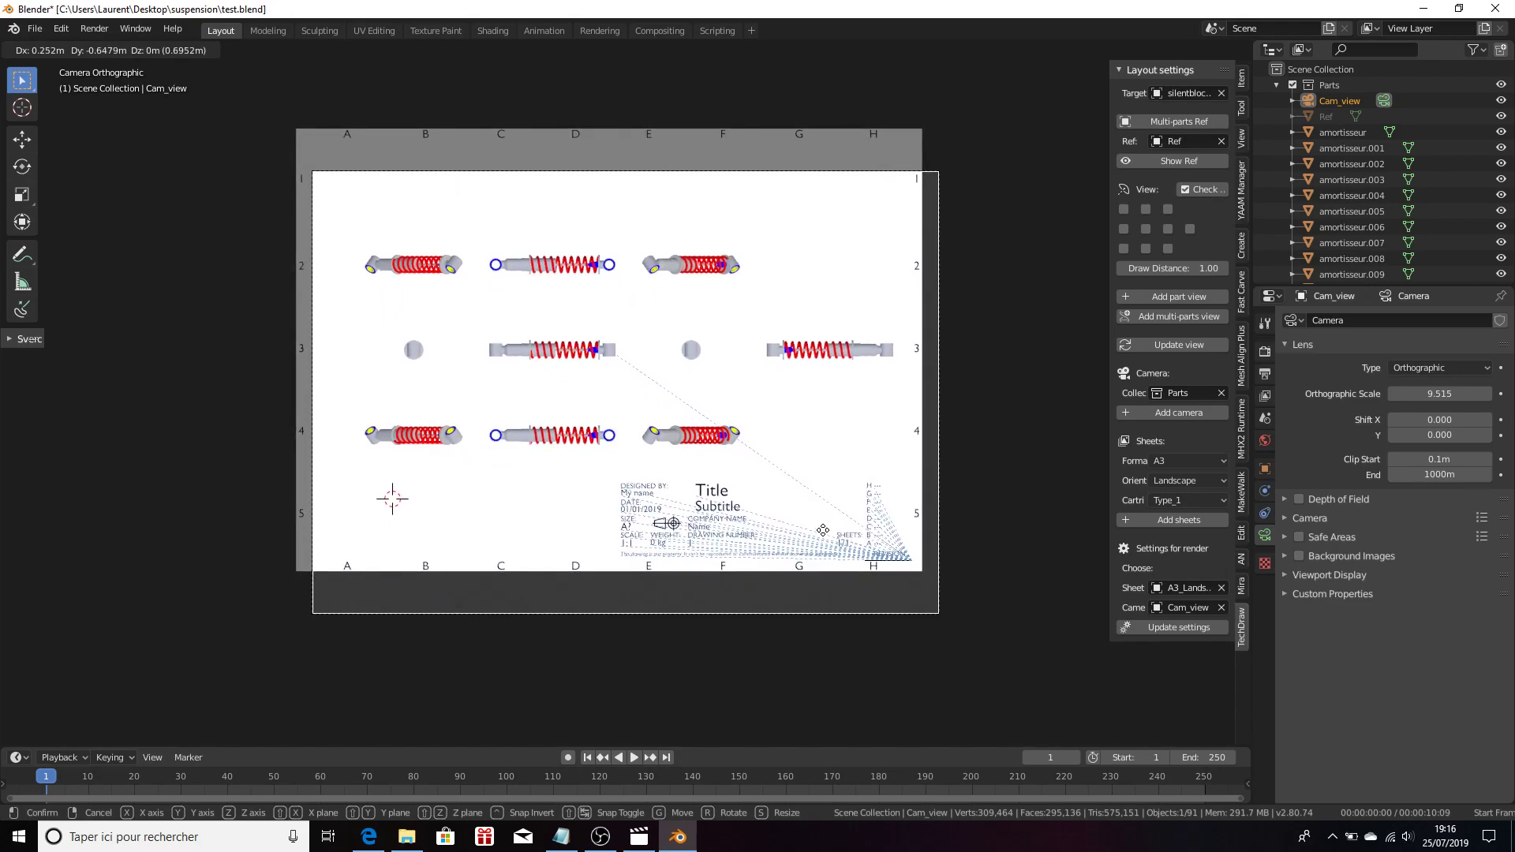
left_click(821, 526)
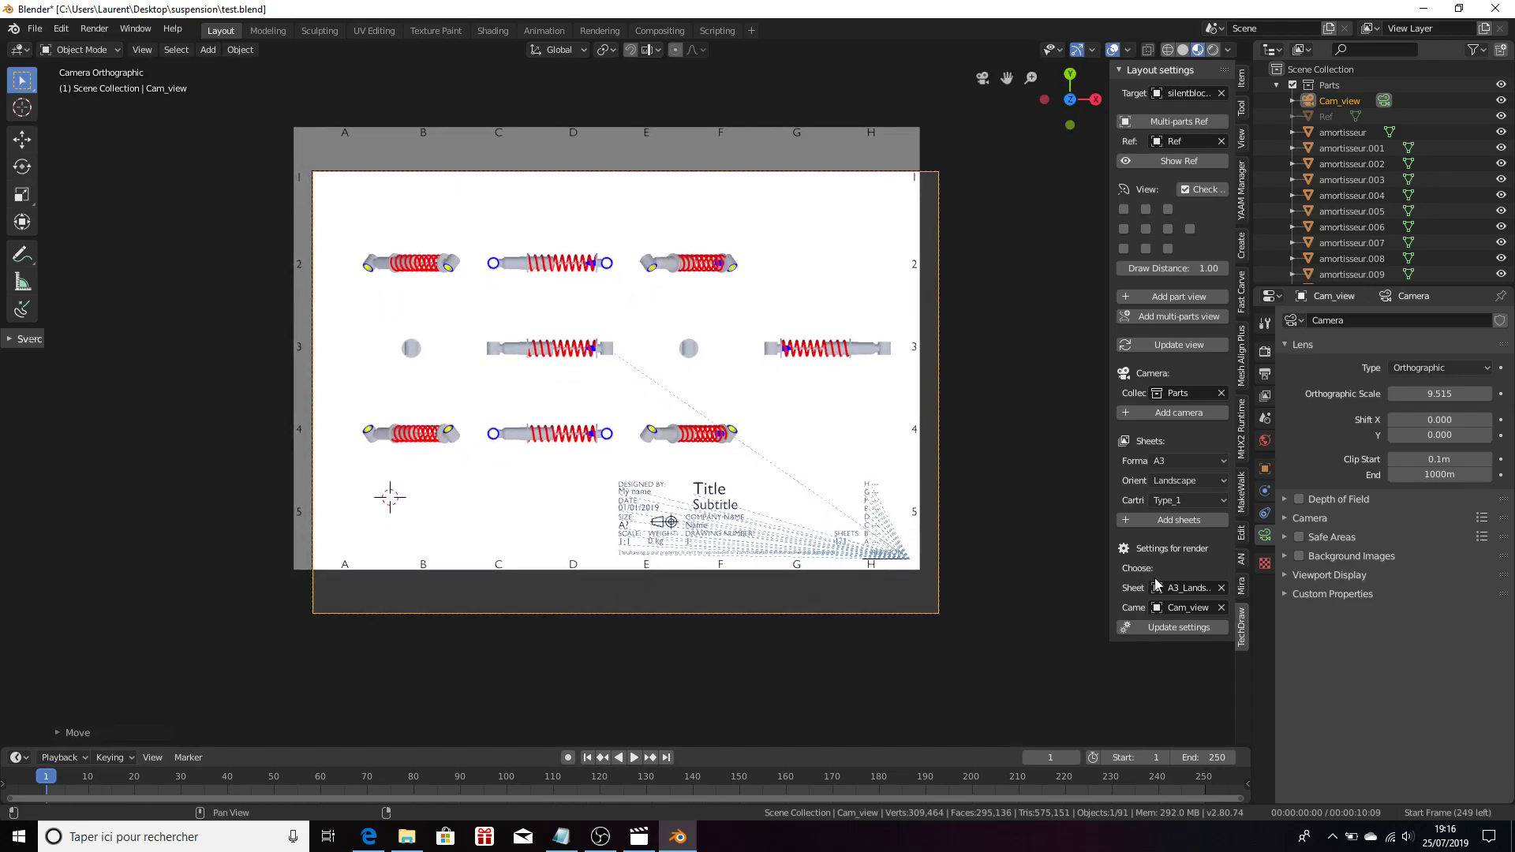
left_click(1179, 628)
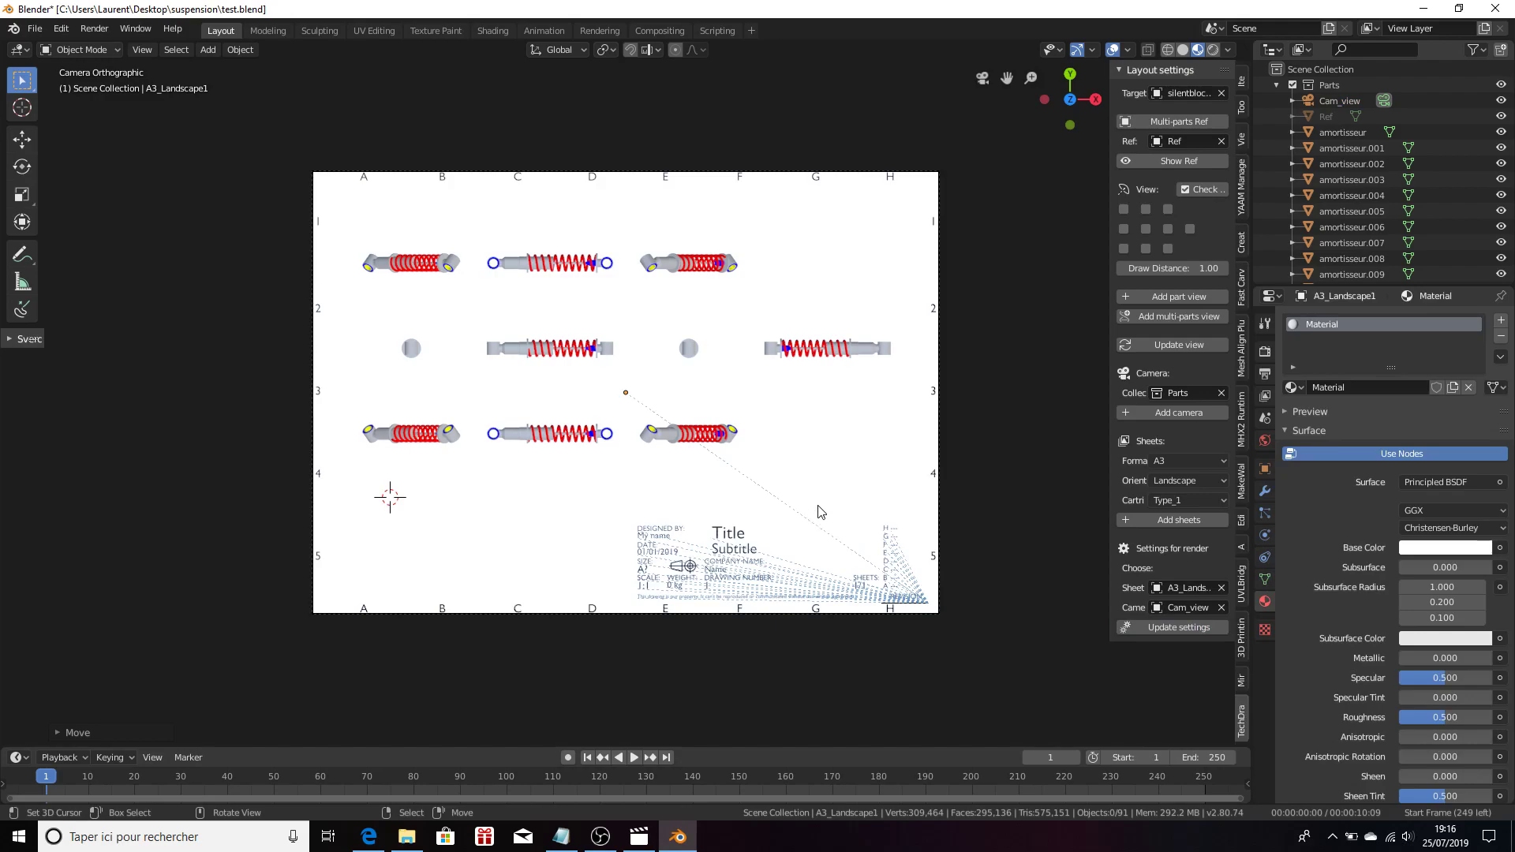
Limit the first Freestyle line set to A3_Landscape_1, drawing edge marks only
left_click(1268, 397)
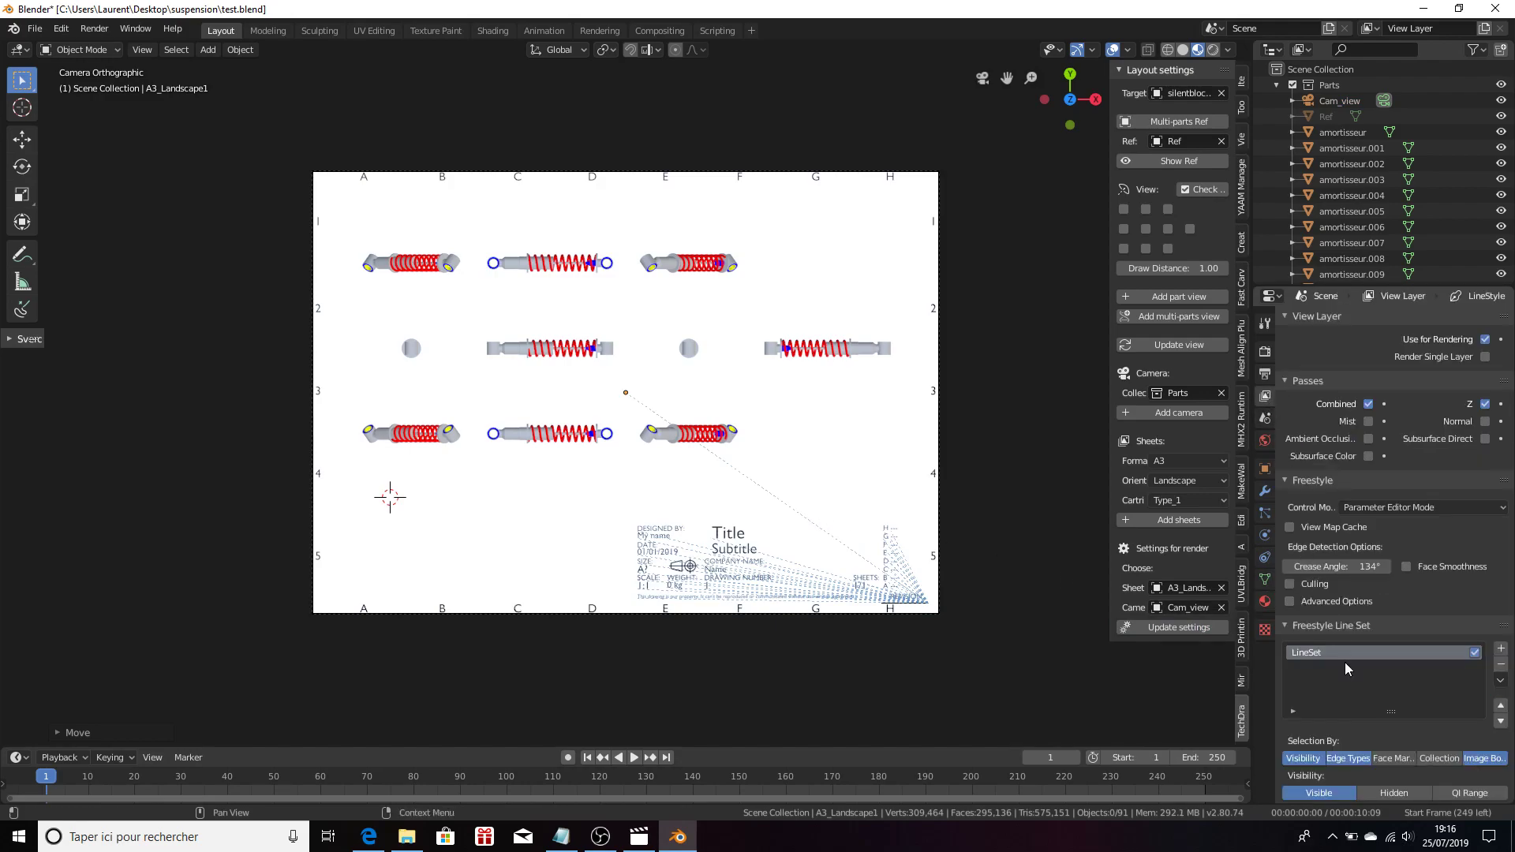
scroll(1365, 695, "down", 2)
scroll(1412, 603, "down", 2)
left_click(1439, 623)
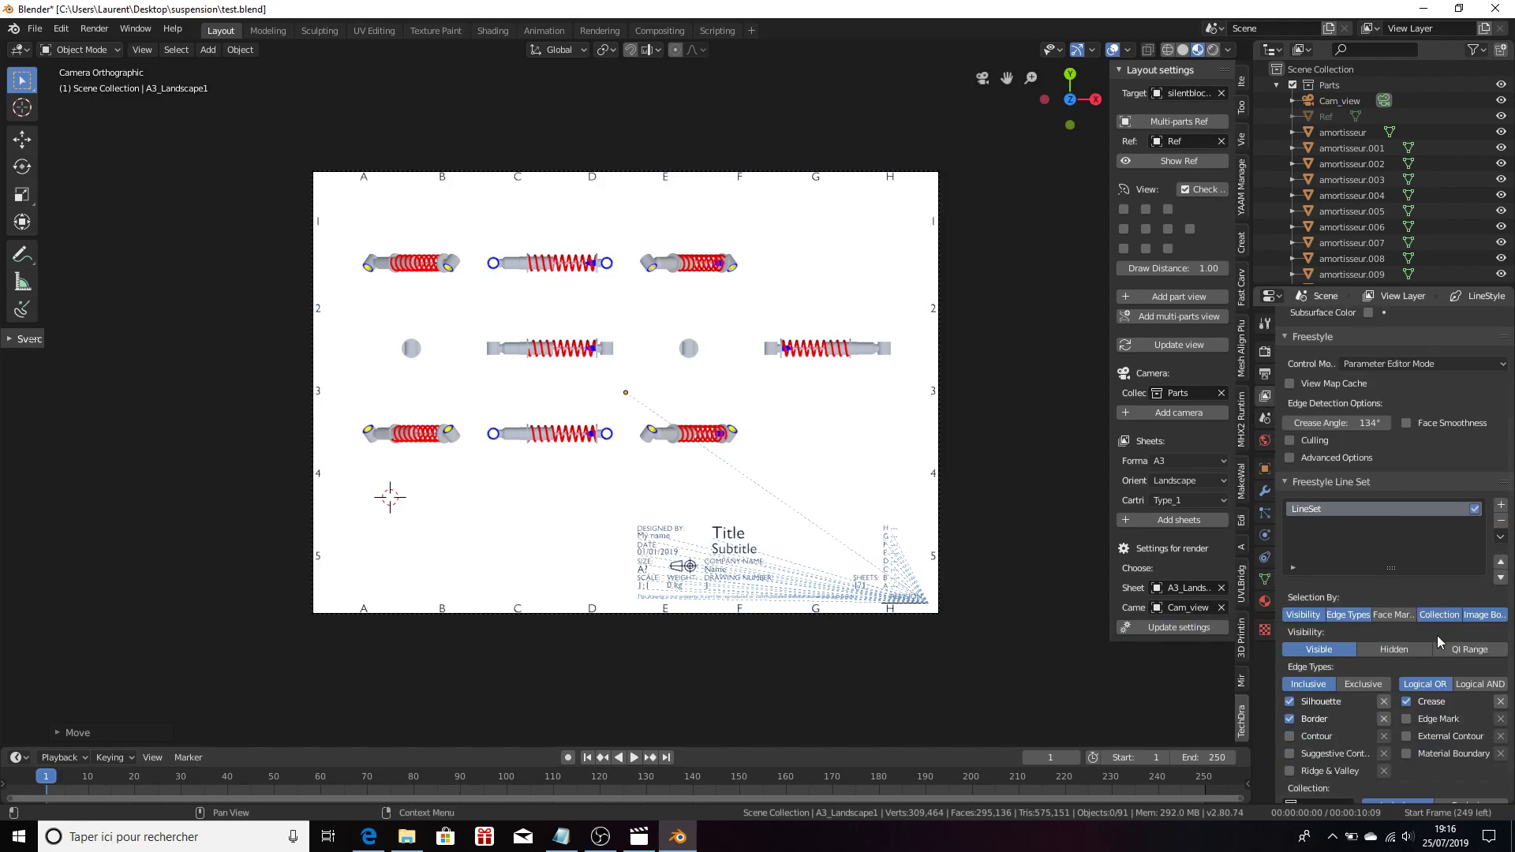
scroll(1442, 643, "down", 1)
left_click(1326, 774)
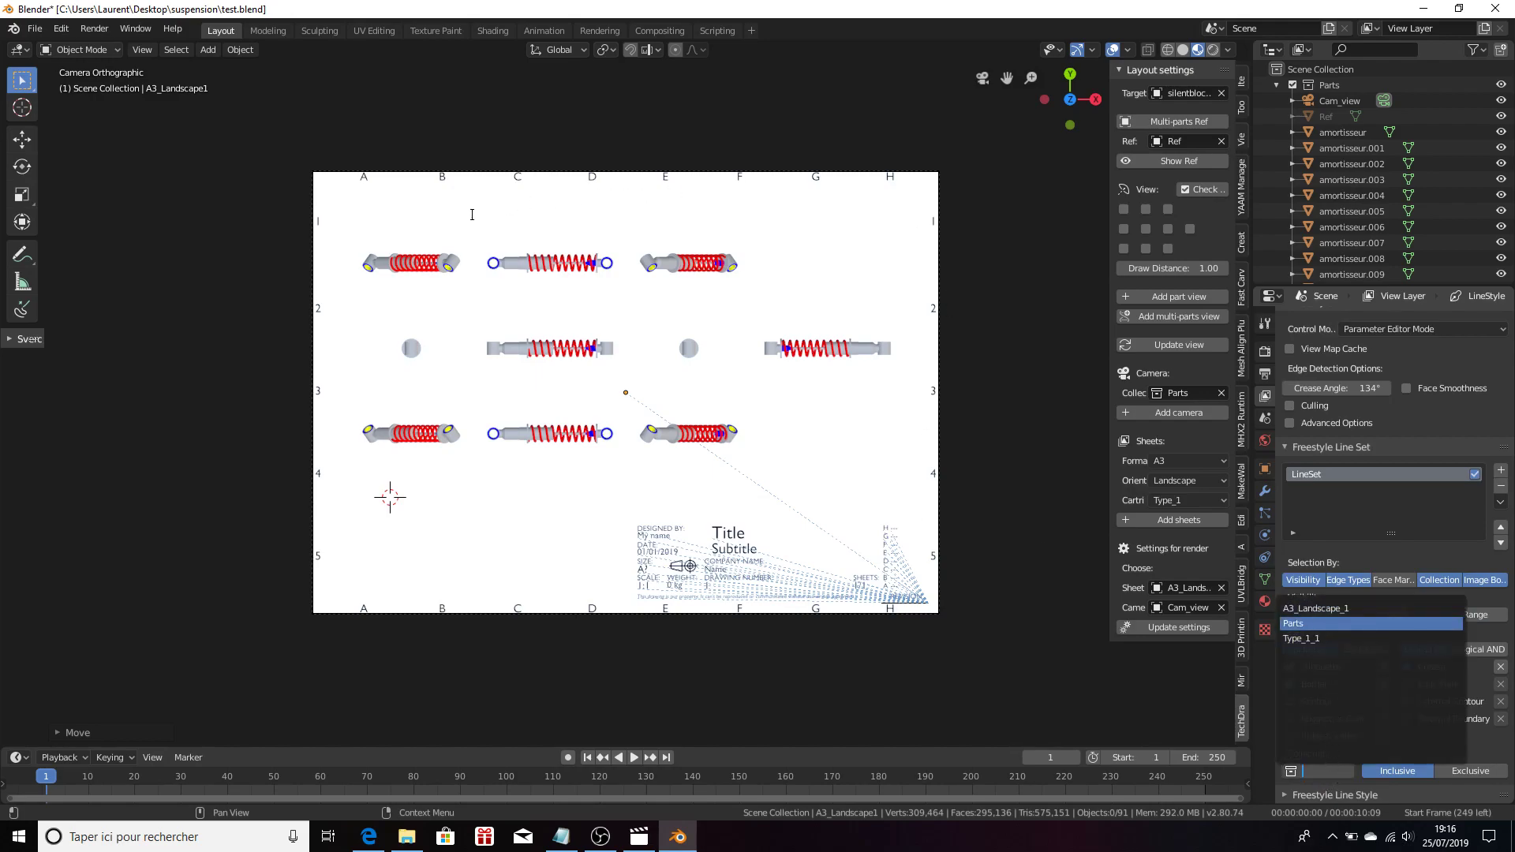
left_click(1348, 609)
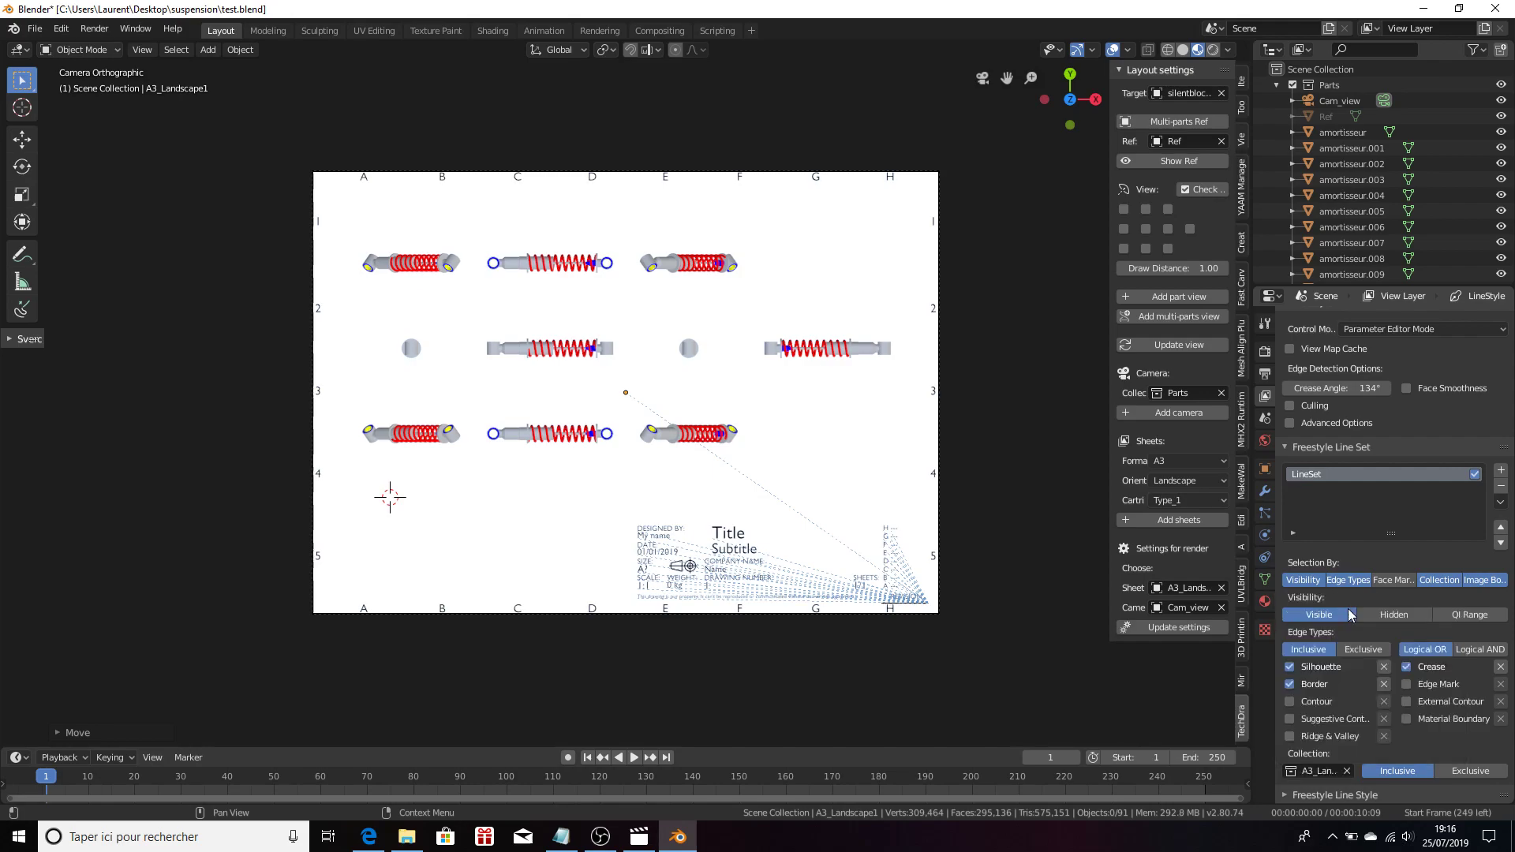
left_click(1407, 685)
left_click(1290, 667)
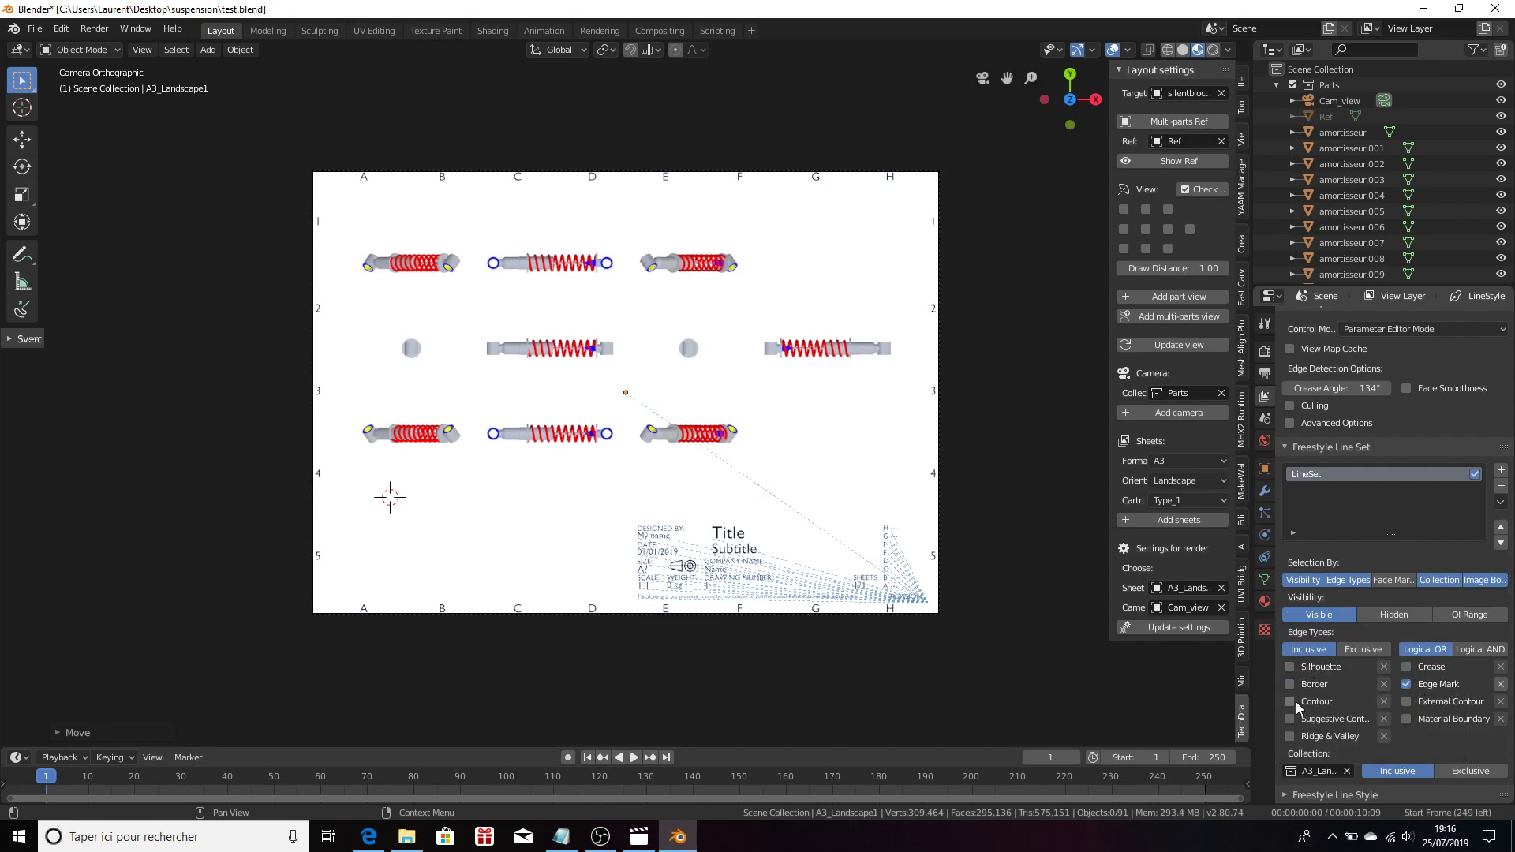
Add a second line set for Type_1_1 that draws only edge marks
left_click(1501, 471)
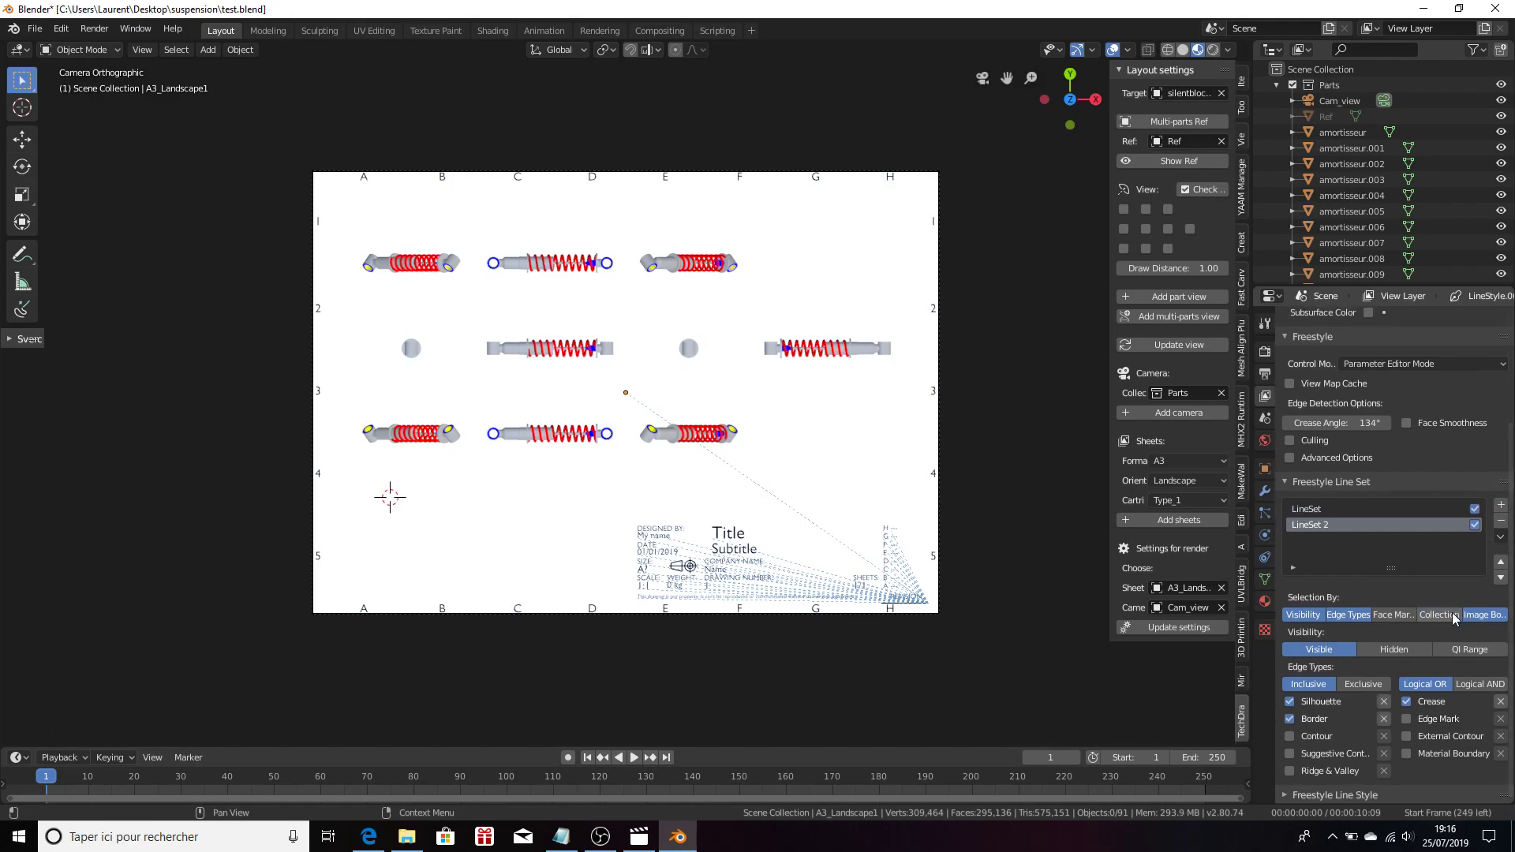
left_click(1336, 773)
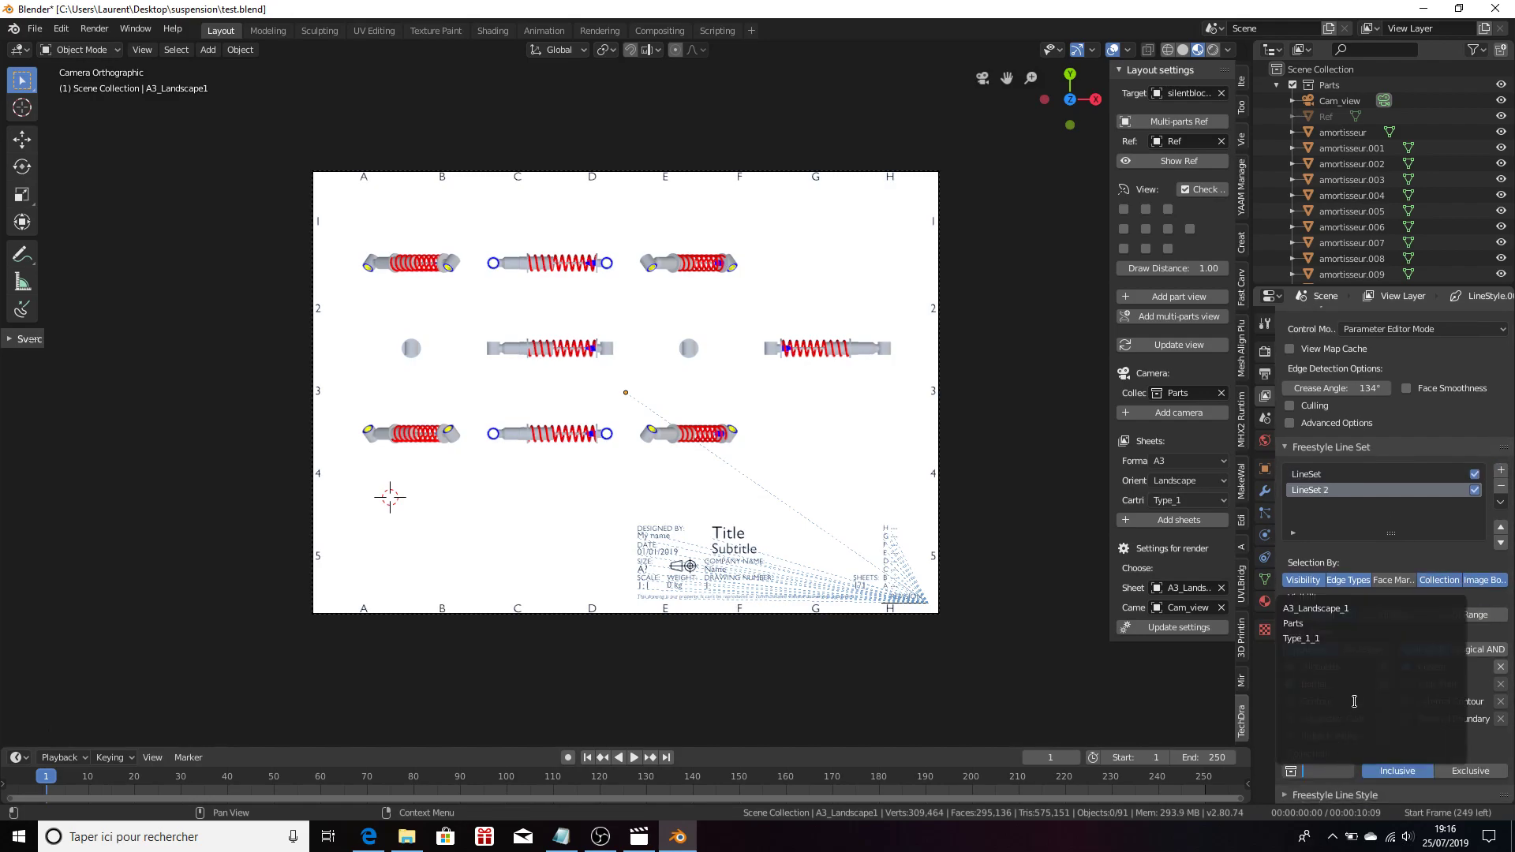
left_click(1323, 640)
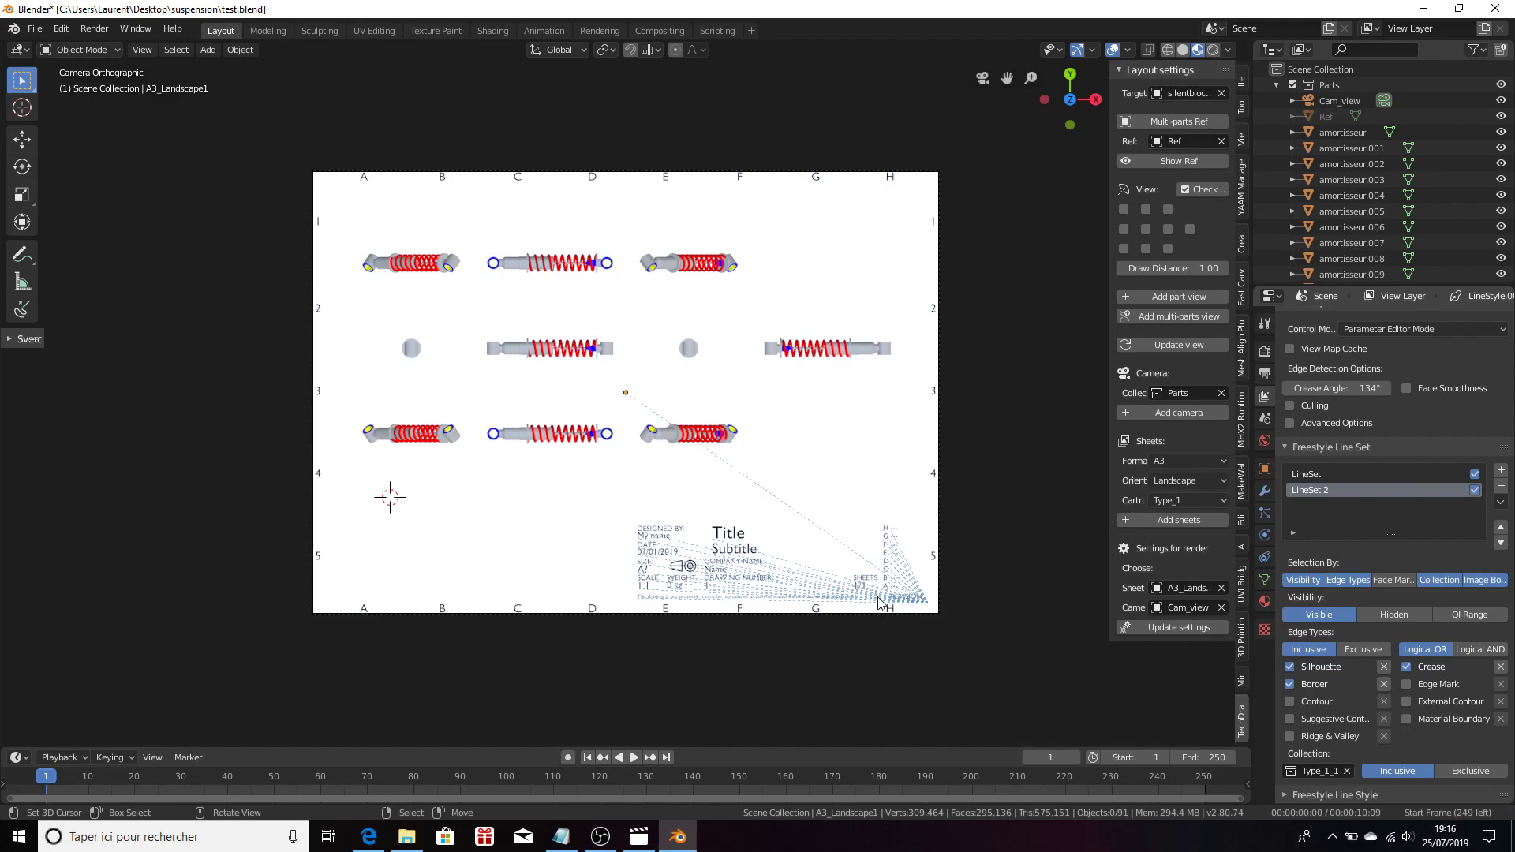
left_click(1407, 685)
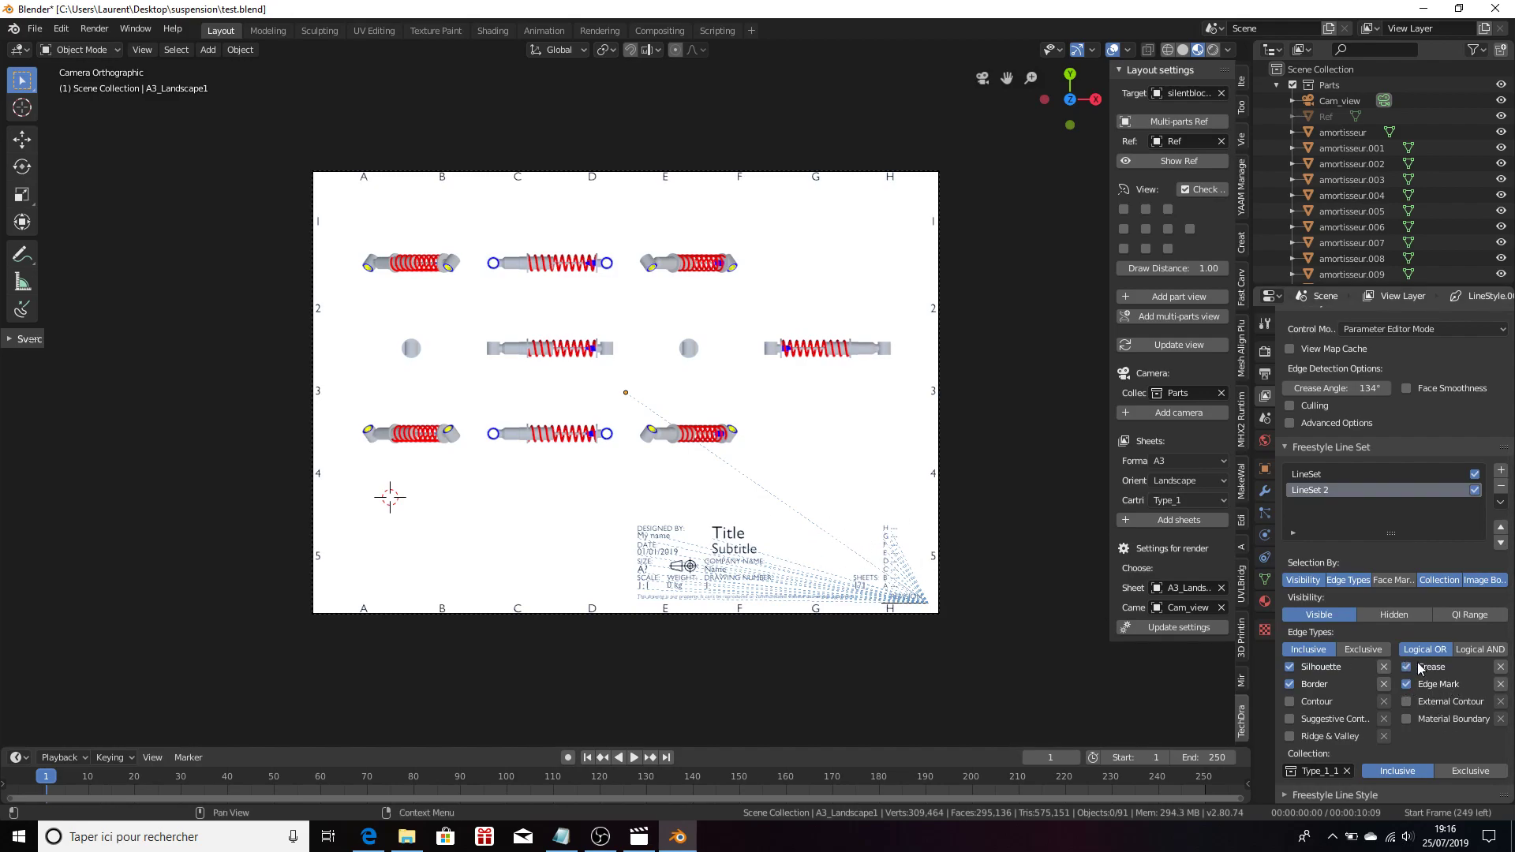
left_click(1407, 667)
left_click(1301, 669)
Add a third line set limited to Parts, drawing silhouettes, borders and creases
left_click(1501, 471)
scroll(1502, 476, "up", 1)
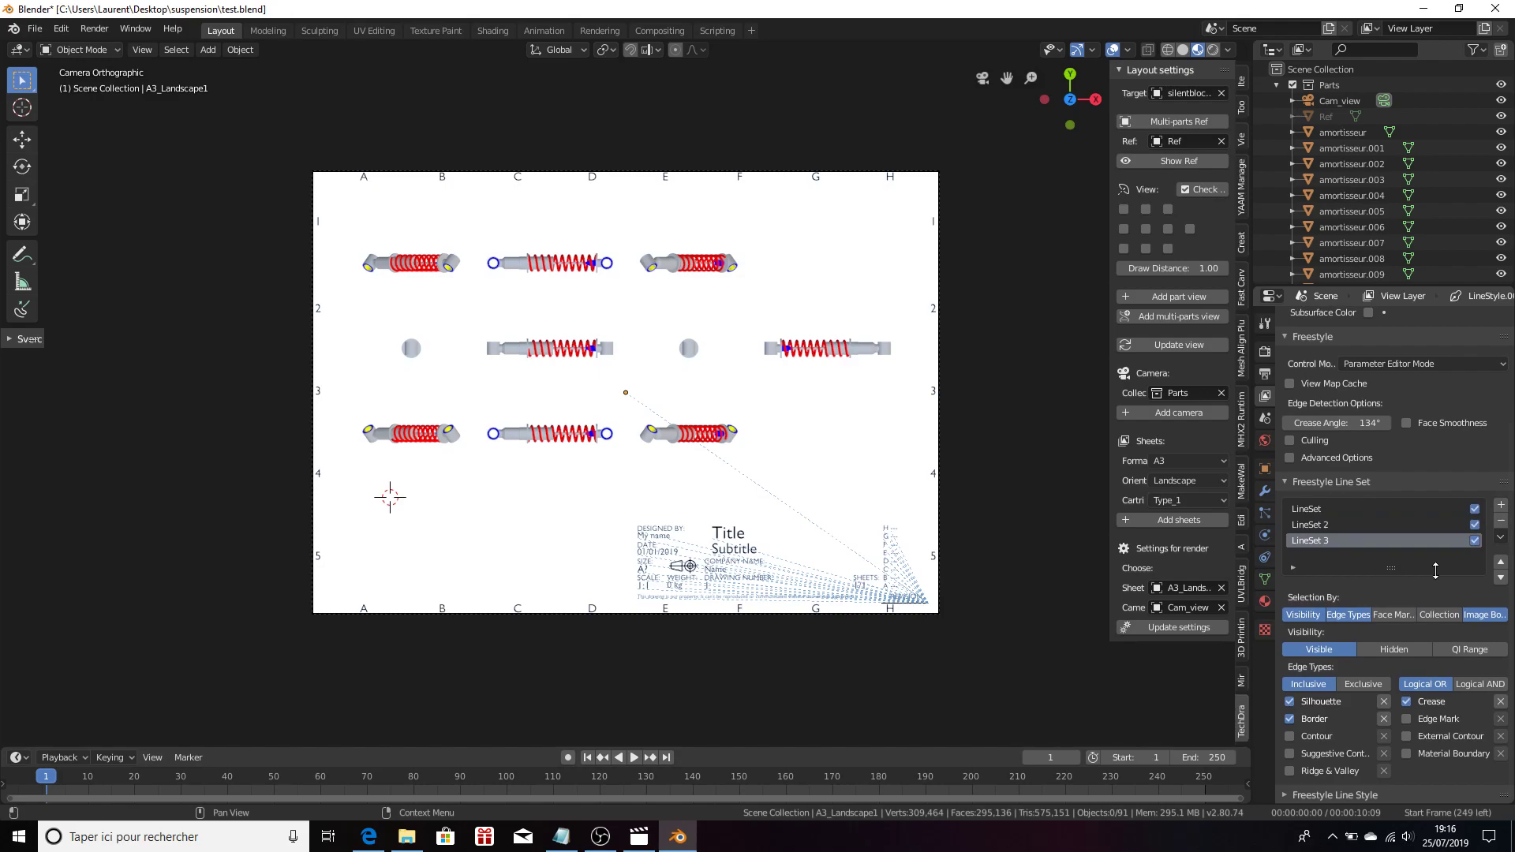
left_click(1440, 615)
scroll(1442, 615, "down", 1)
left_click(1323, 773)
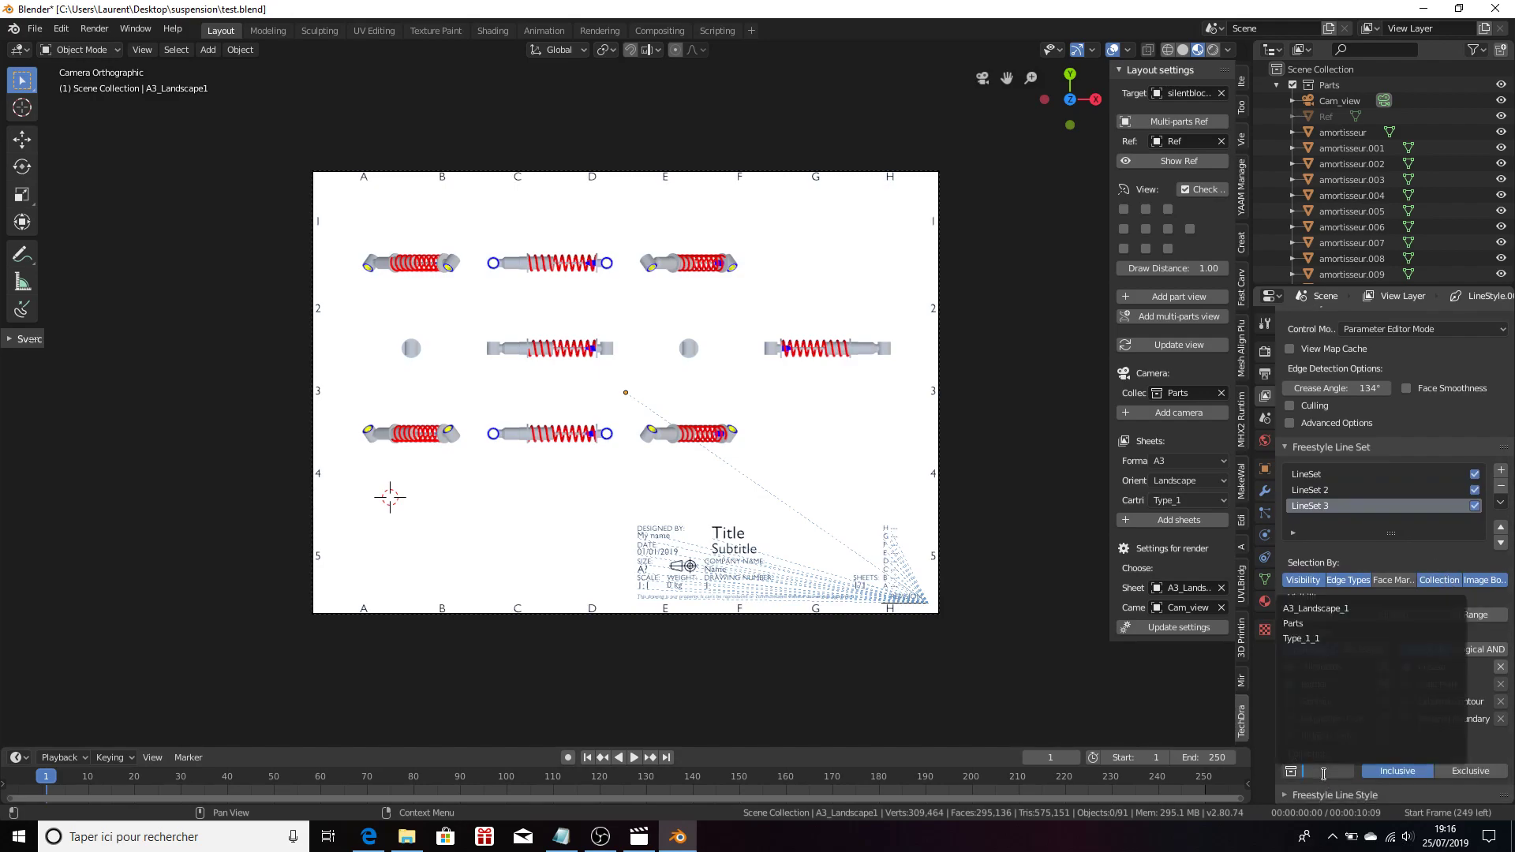
left_click(1298, 623)
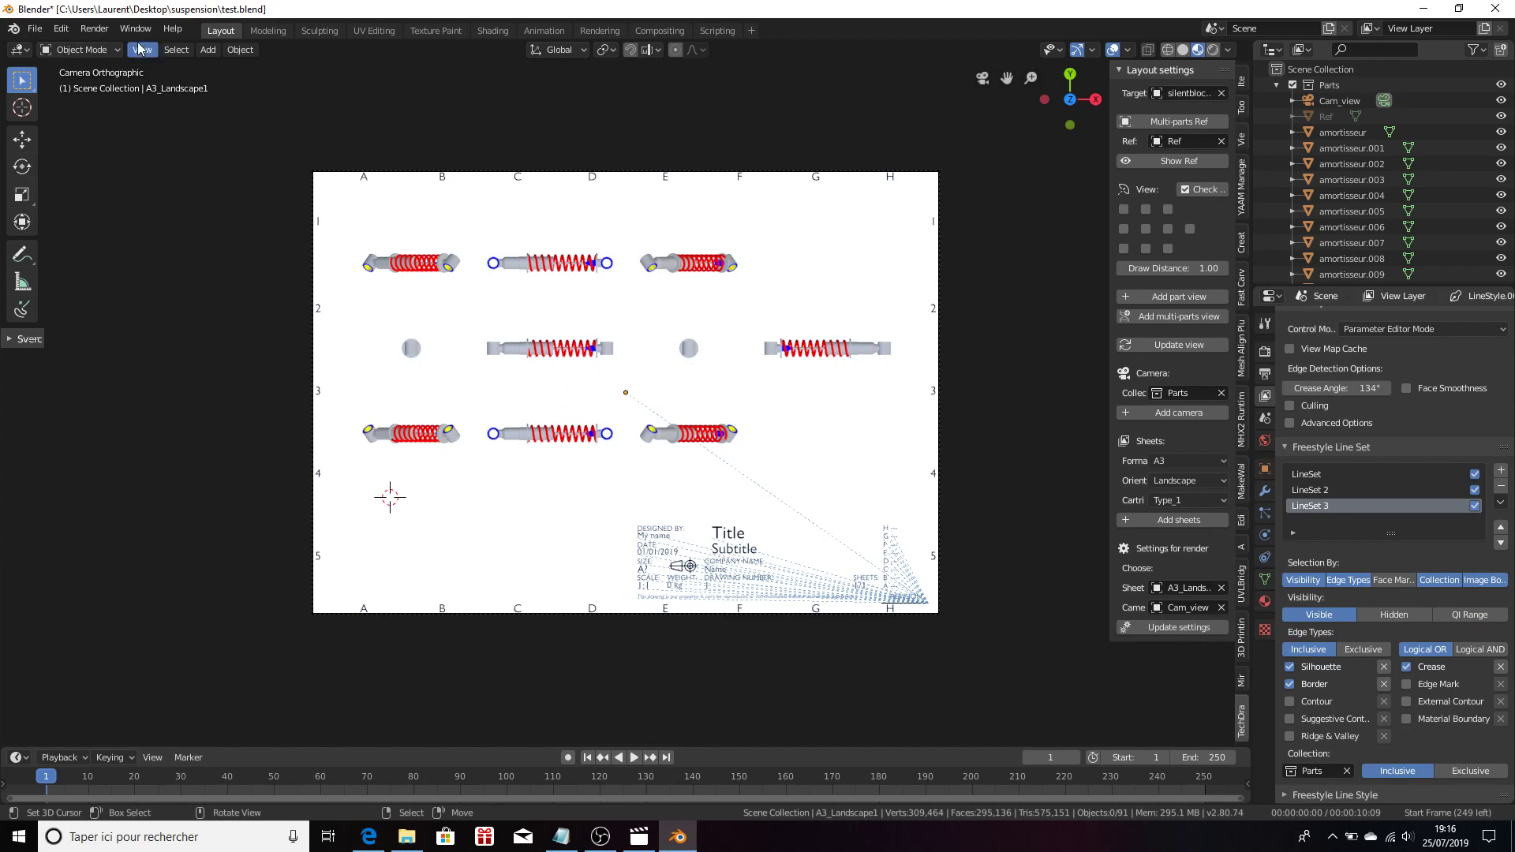
left_click(96, 30)
Render the drawing image, then close the render window
left_click(118, 45)
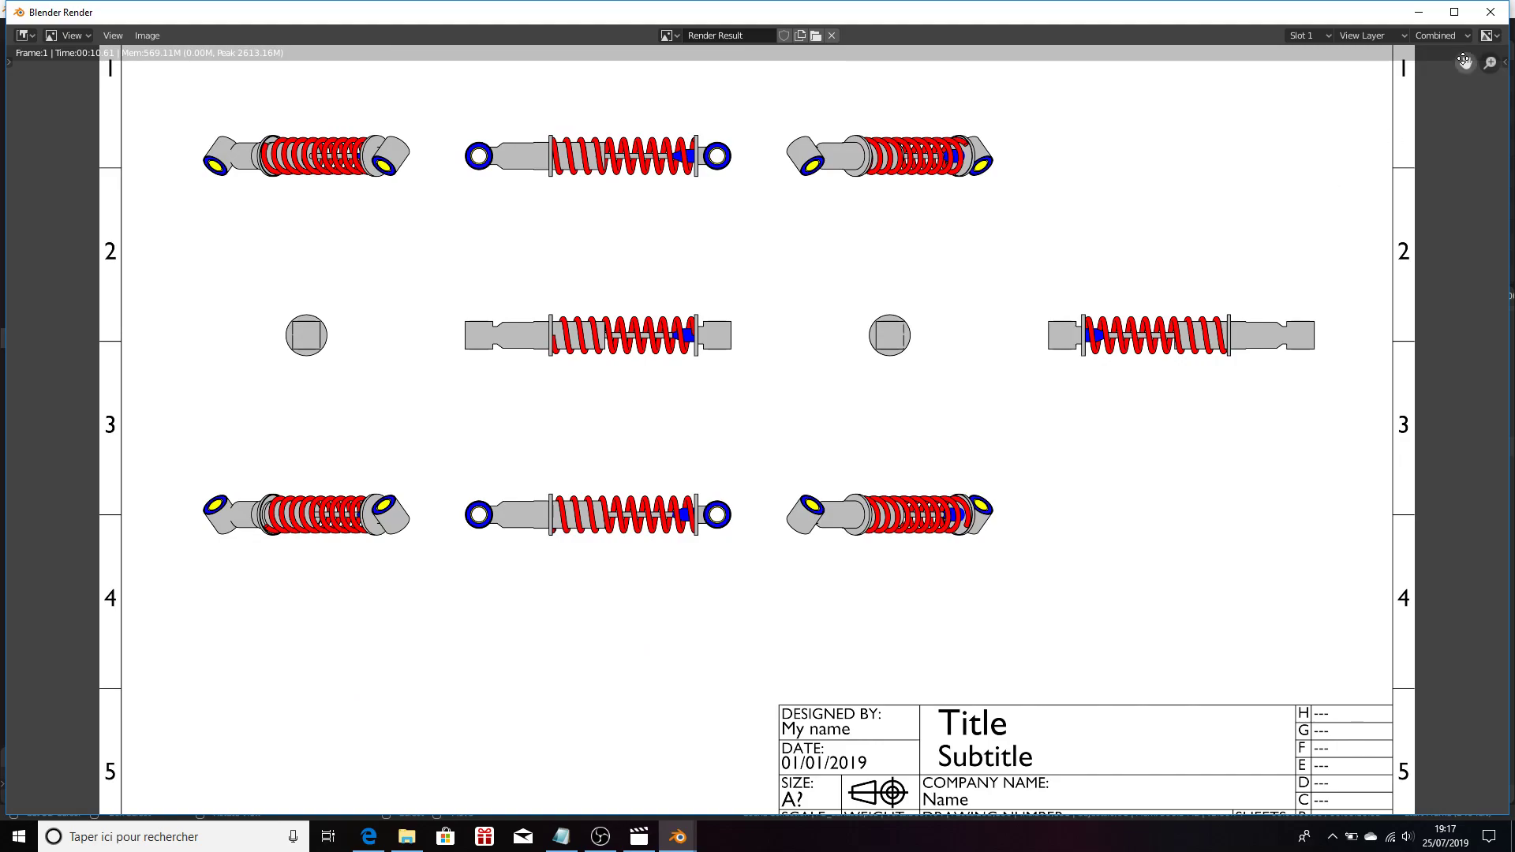
left_click(1490, 11)
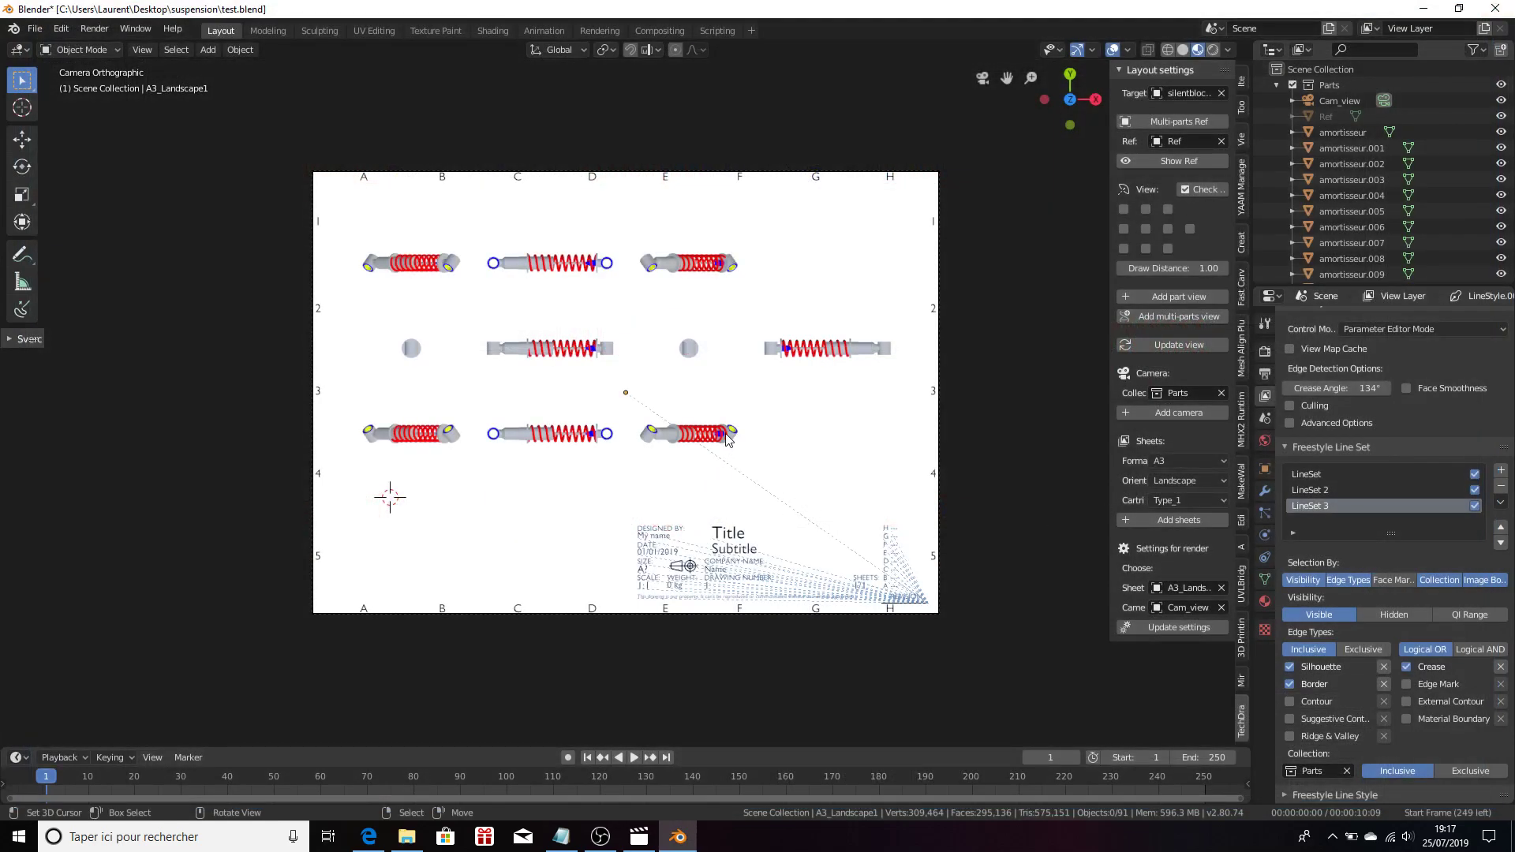
Select the lower-right shock absorber together with its fixation and silentbloc bushing
scroll(727, 440, "up", 3)
scroll(666, 483, "up", 1)
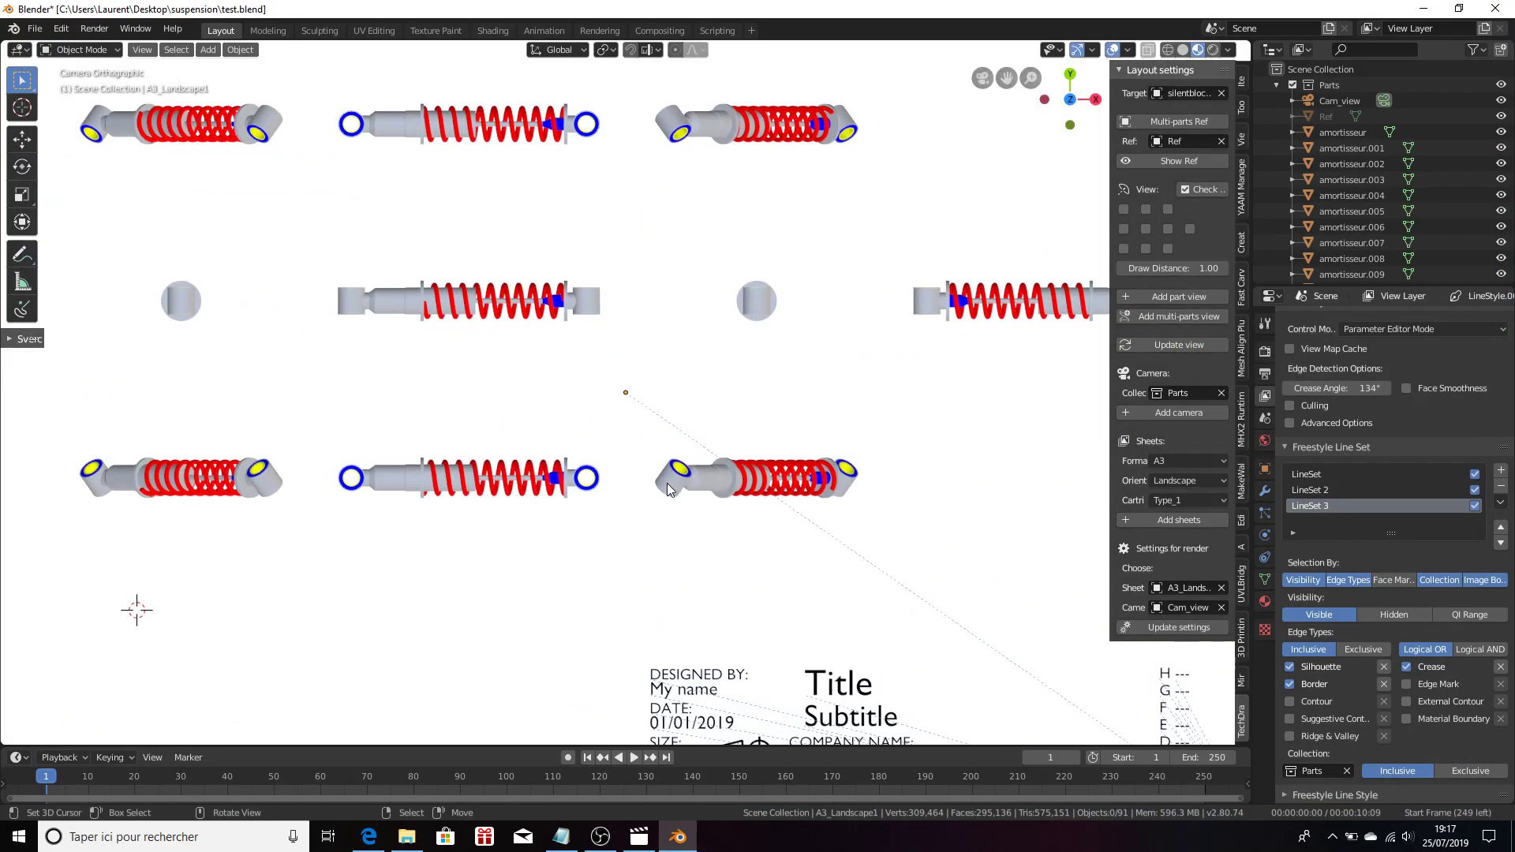
left_click(674, 483)
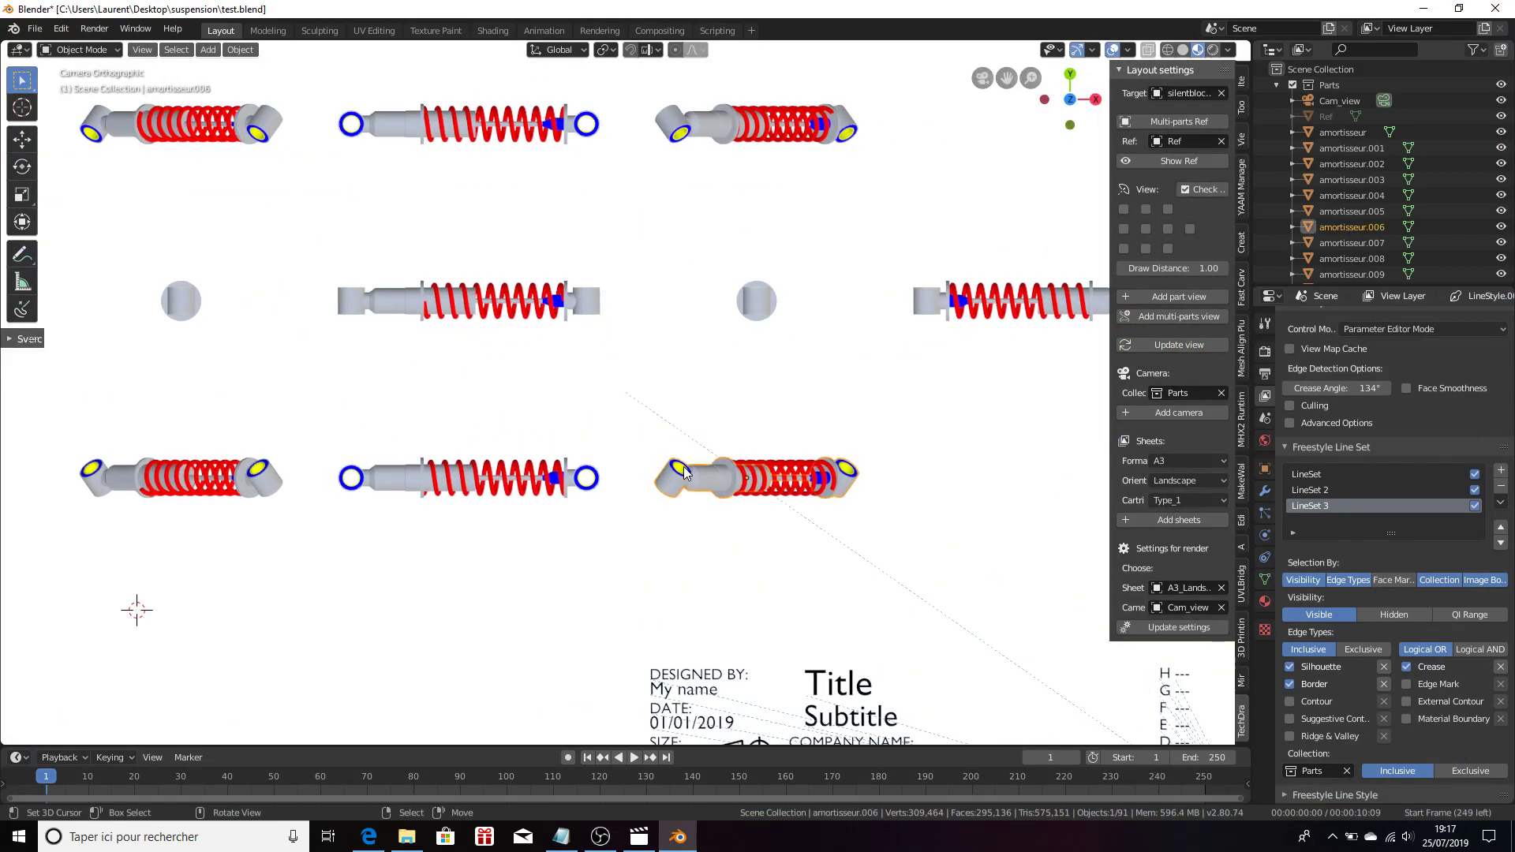
scroll(683, 466, "up", 2)
scroll(710, 513, "up", 2)
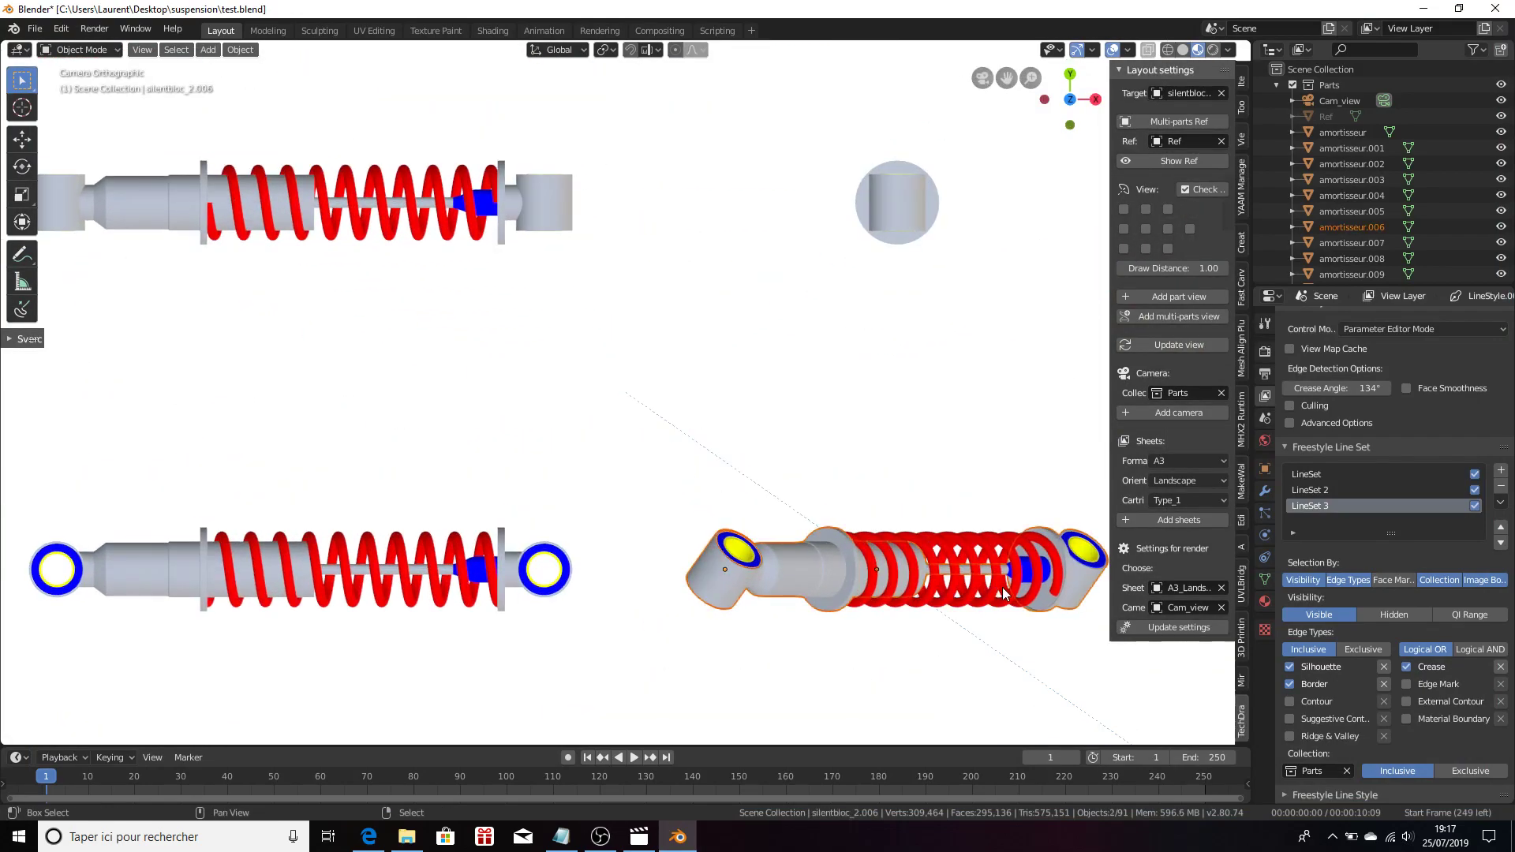
left_click(1045, 578, "shift")
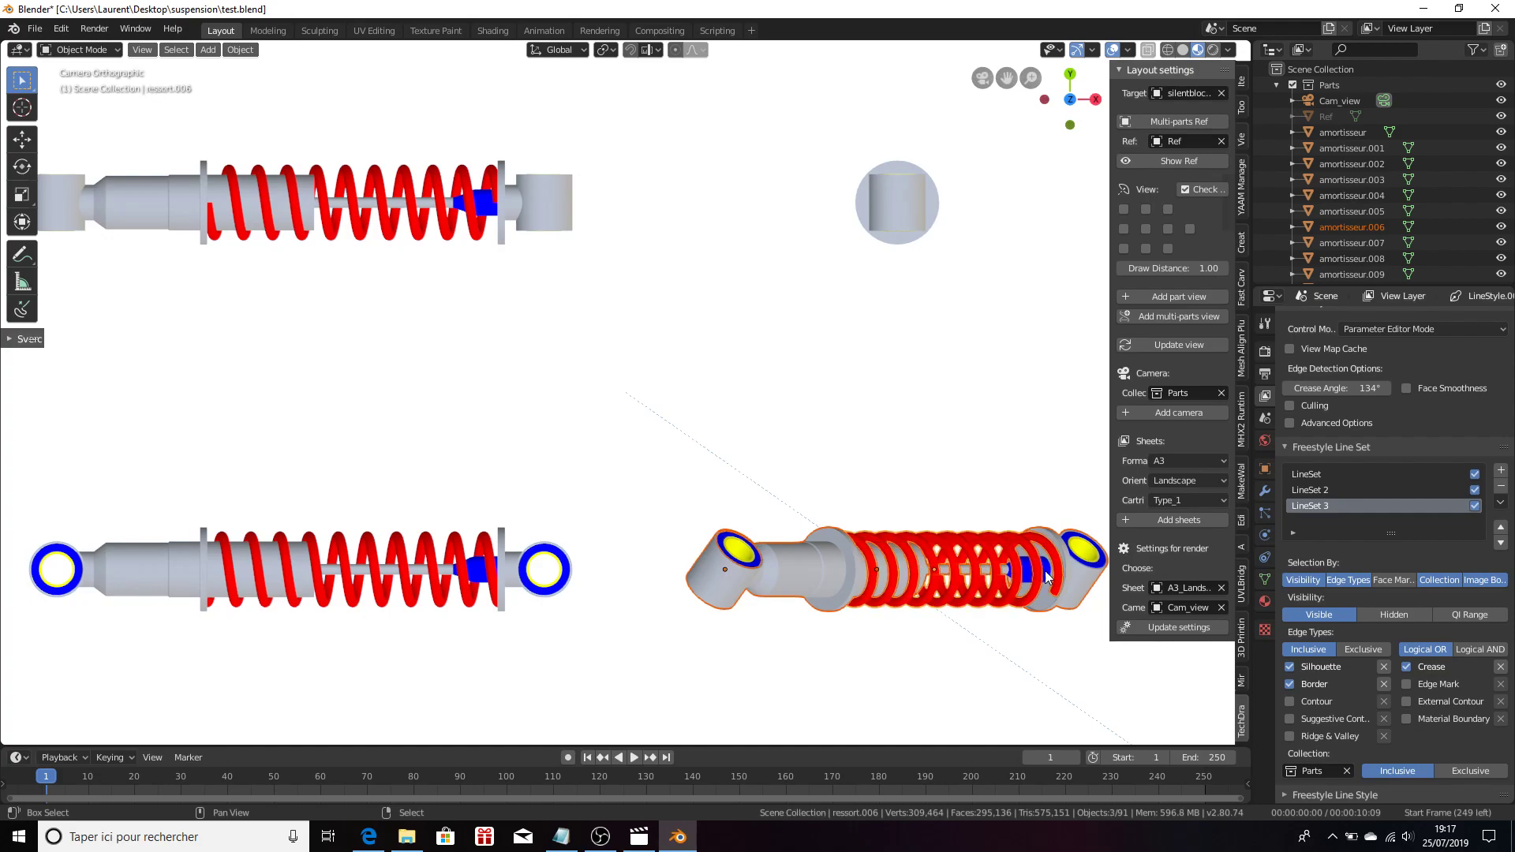
left_click(1086, 550, "shift")
scroll(923, 529, "down", 5)
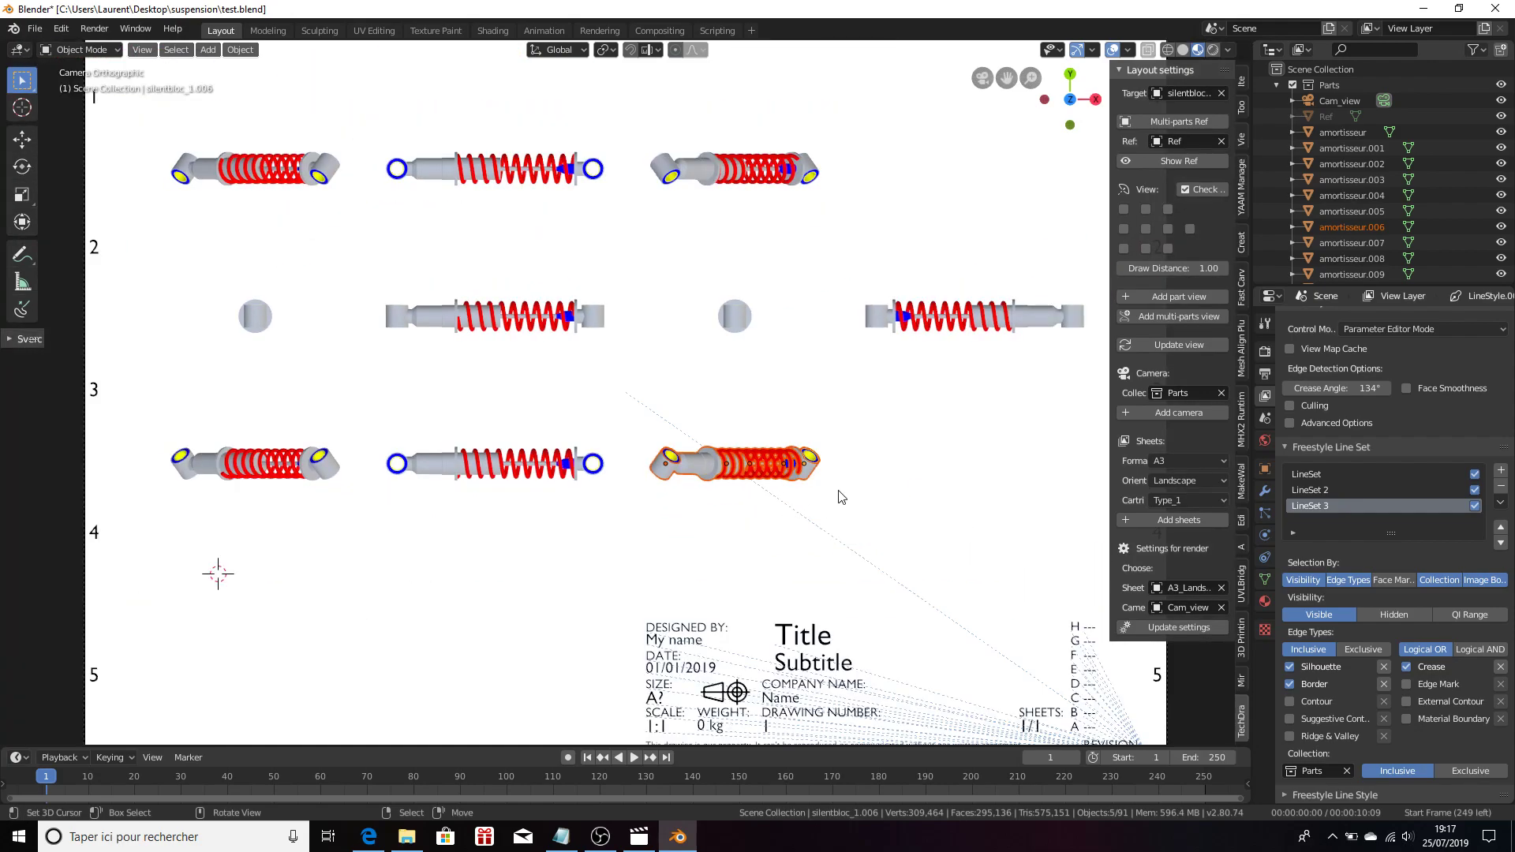
Move the selected shock absorber parts, tilt them diagonally and enlarge them
key("g")
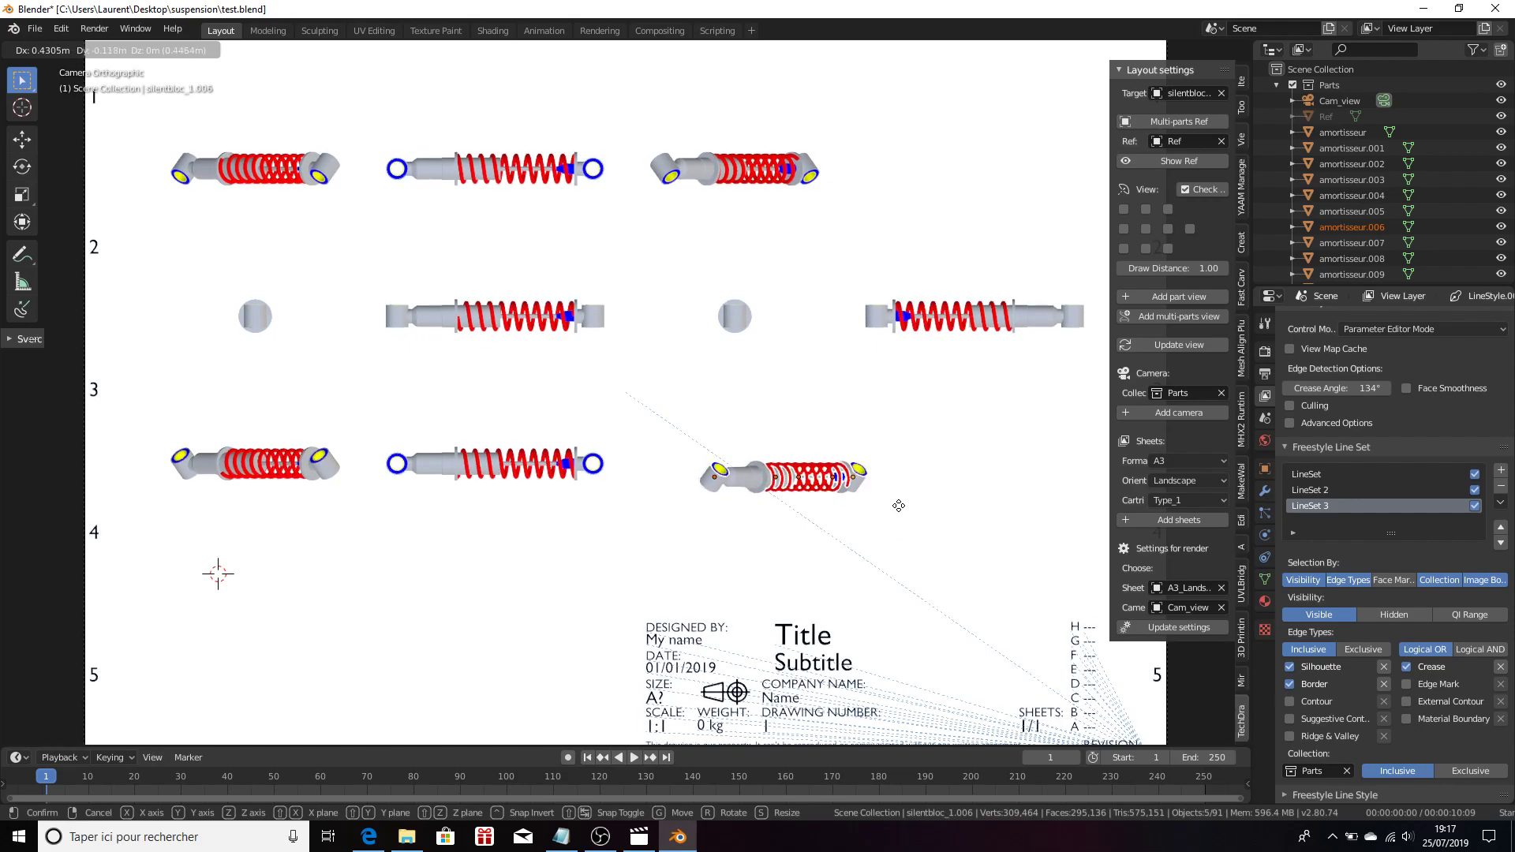
left_click(940, 529)
key("r")
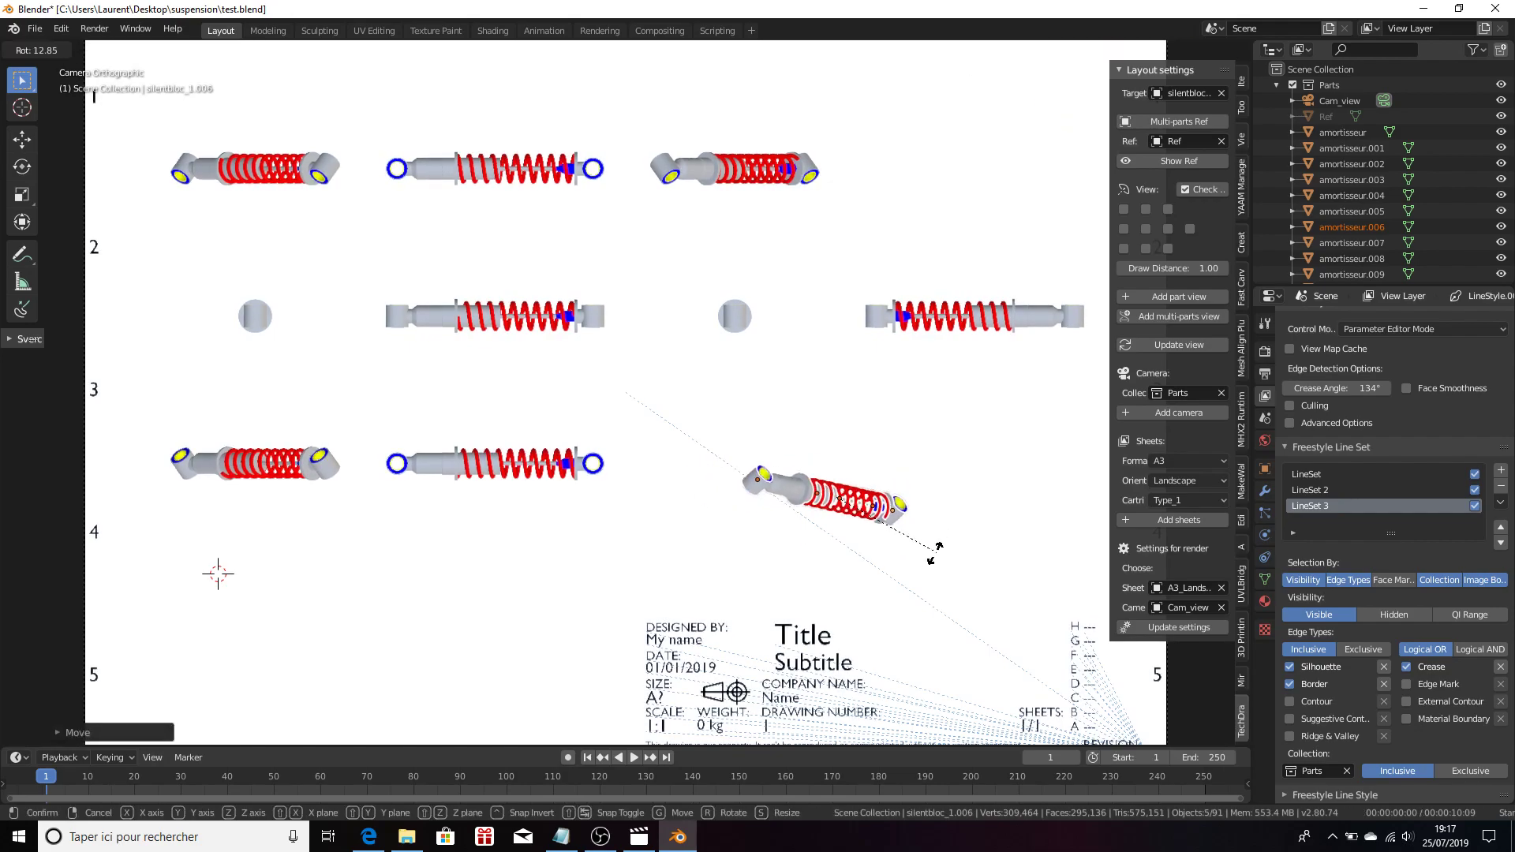
left_click(885, 581)
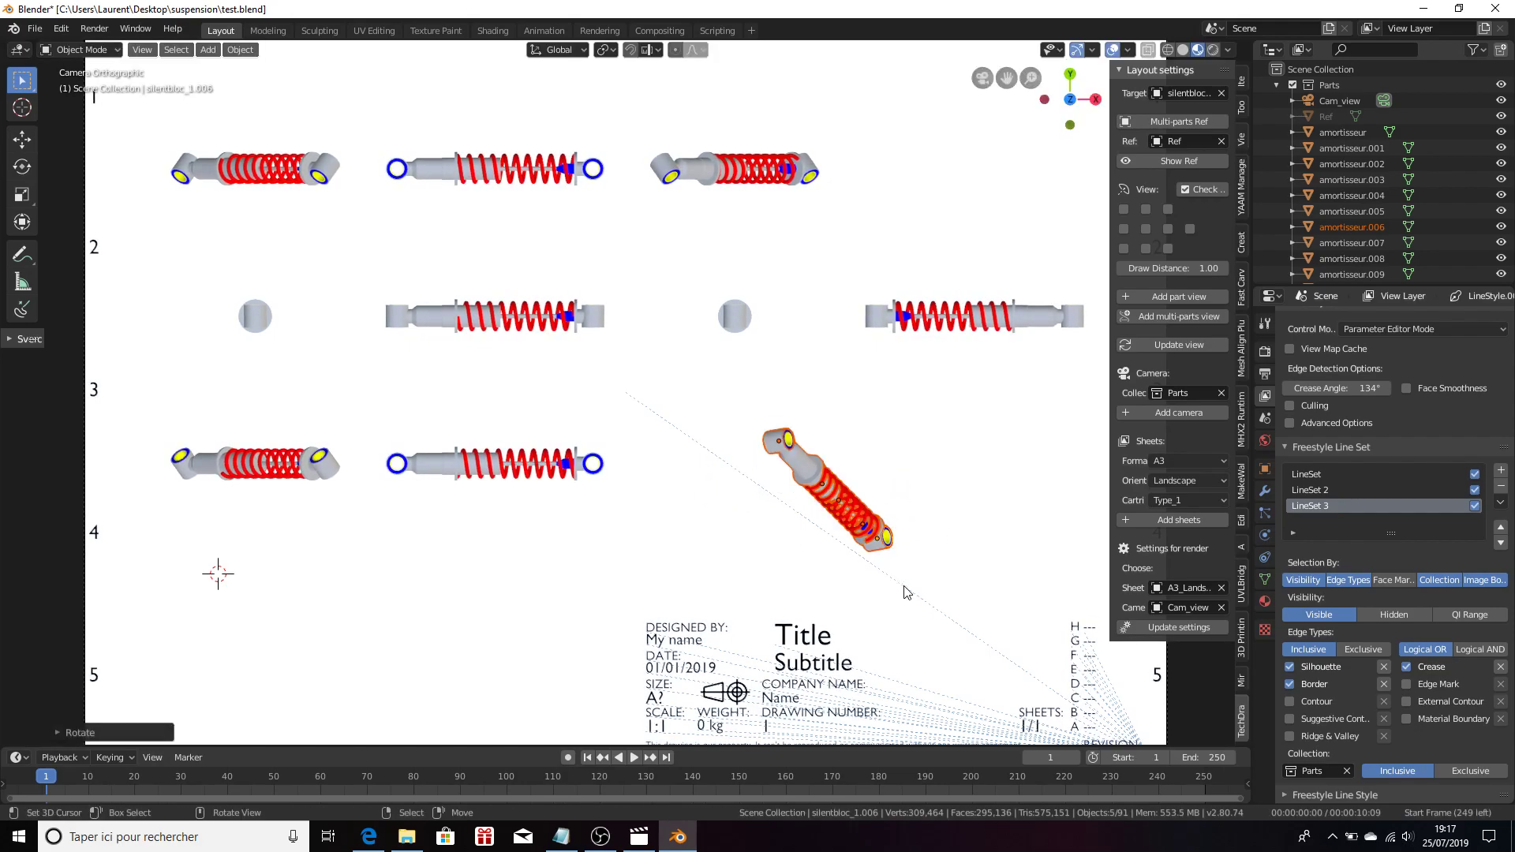
key("s")
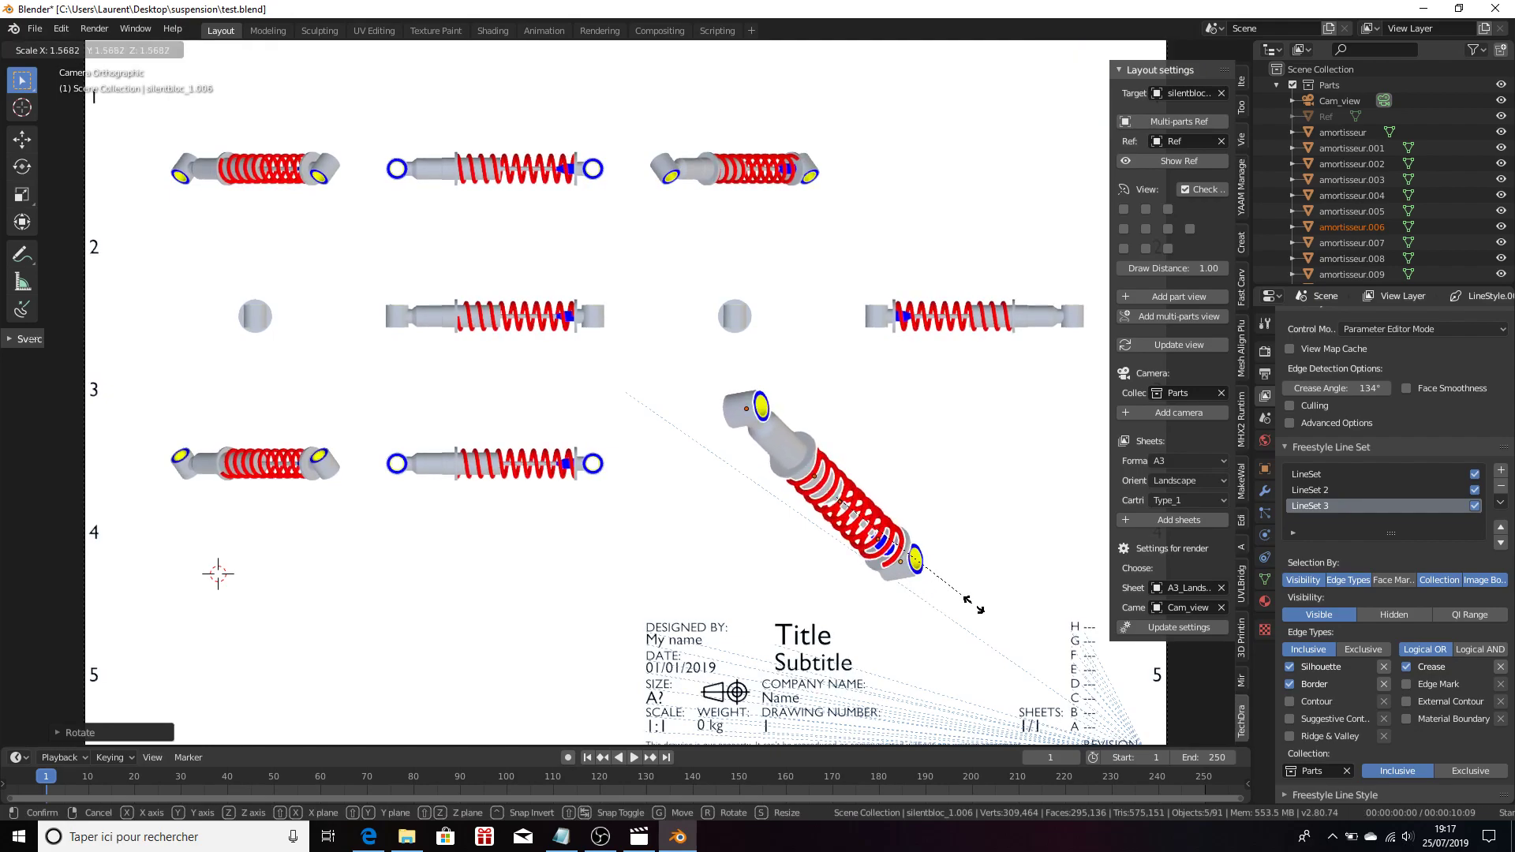
left_click(976, 612)
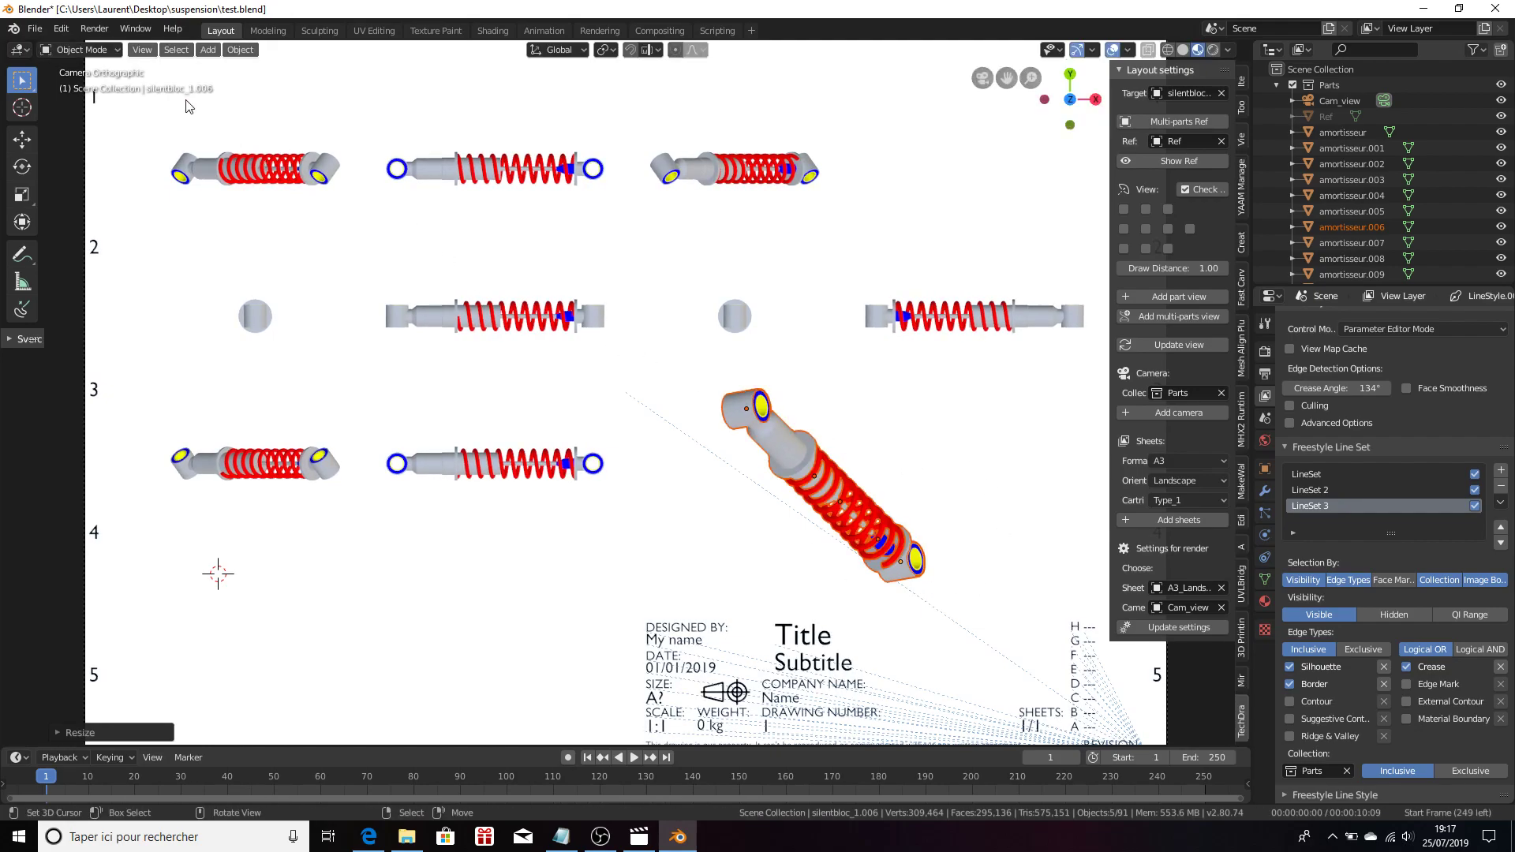
left_click(94, 30)
left_click(126, 57)
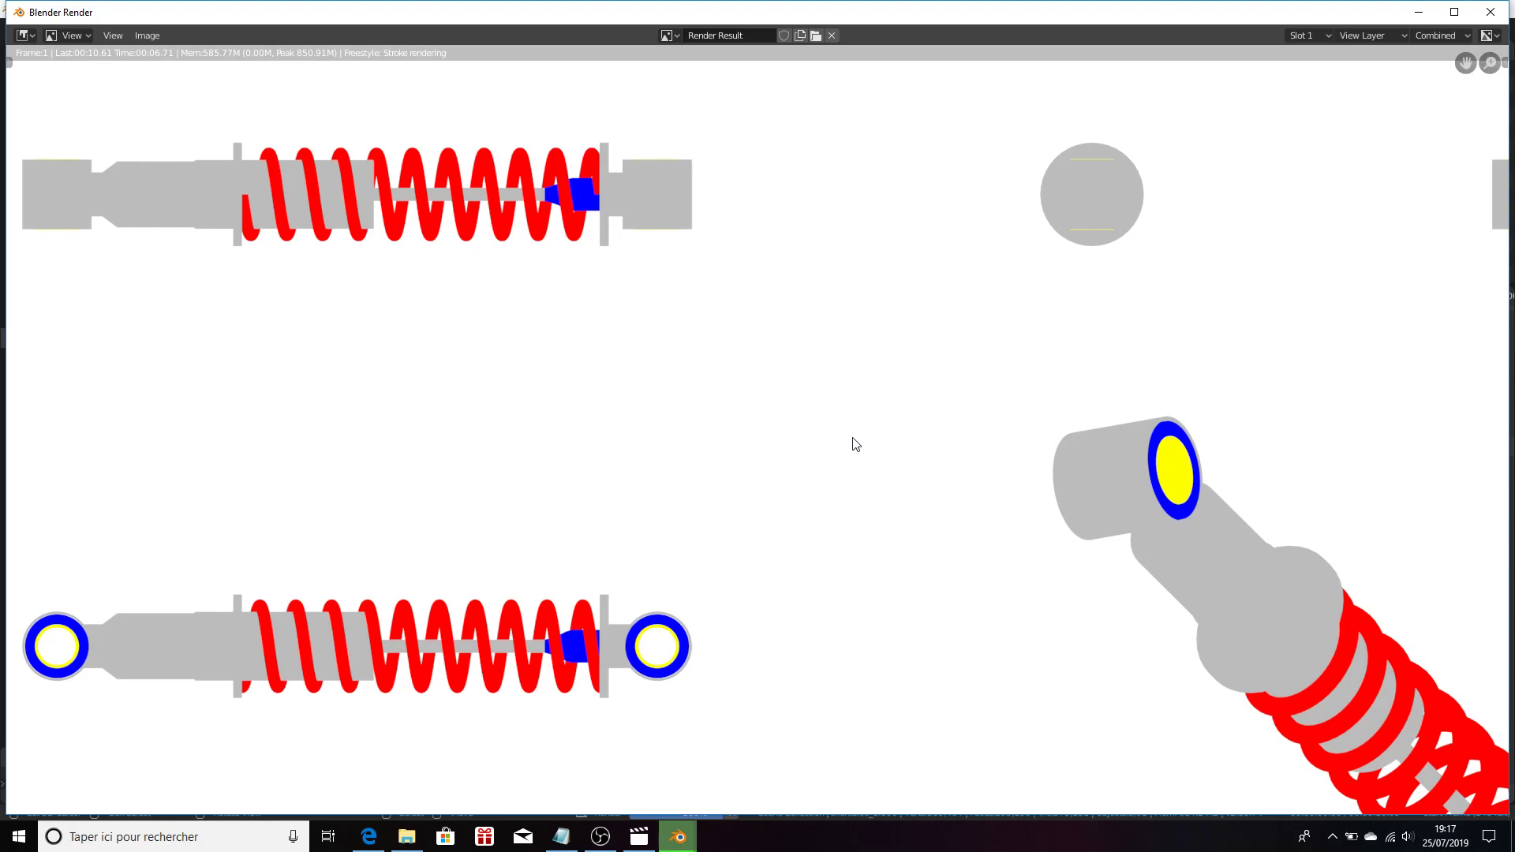
scroll(994, 478, "down", 3)
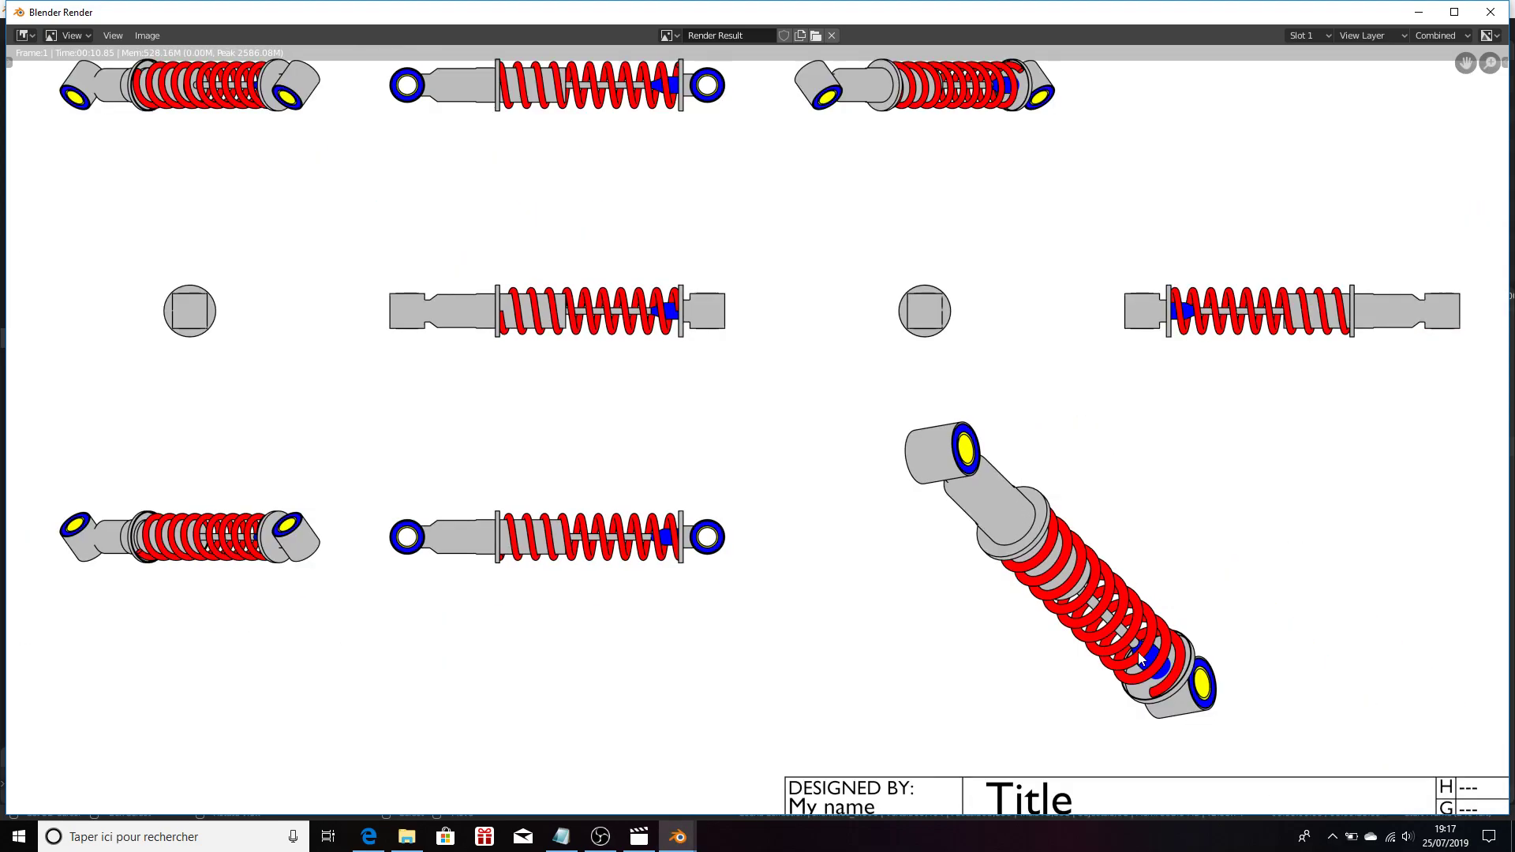
key("Escape")
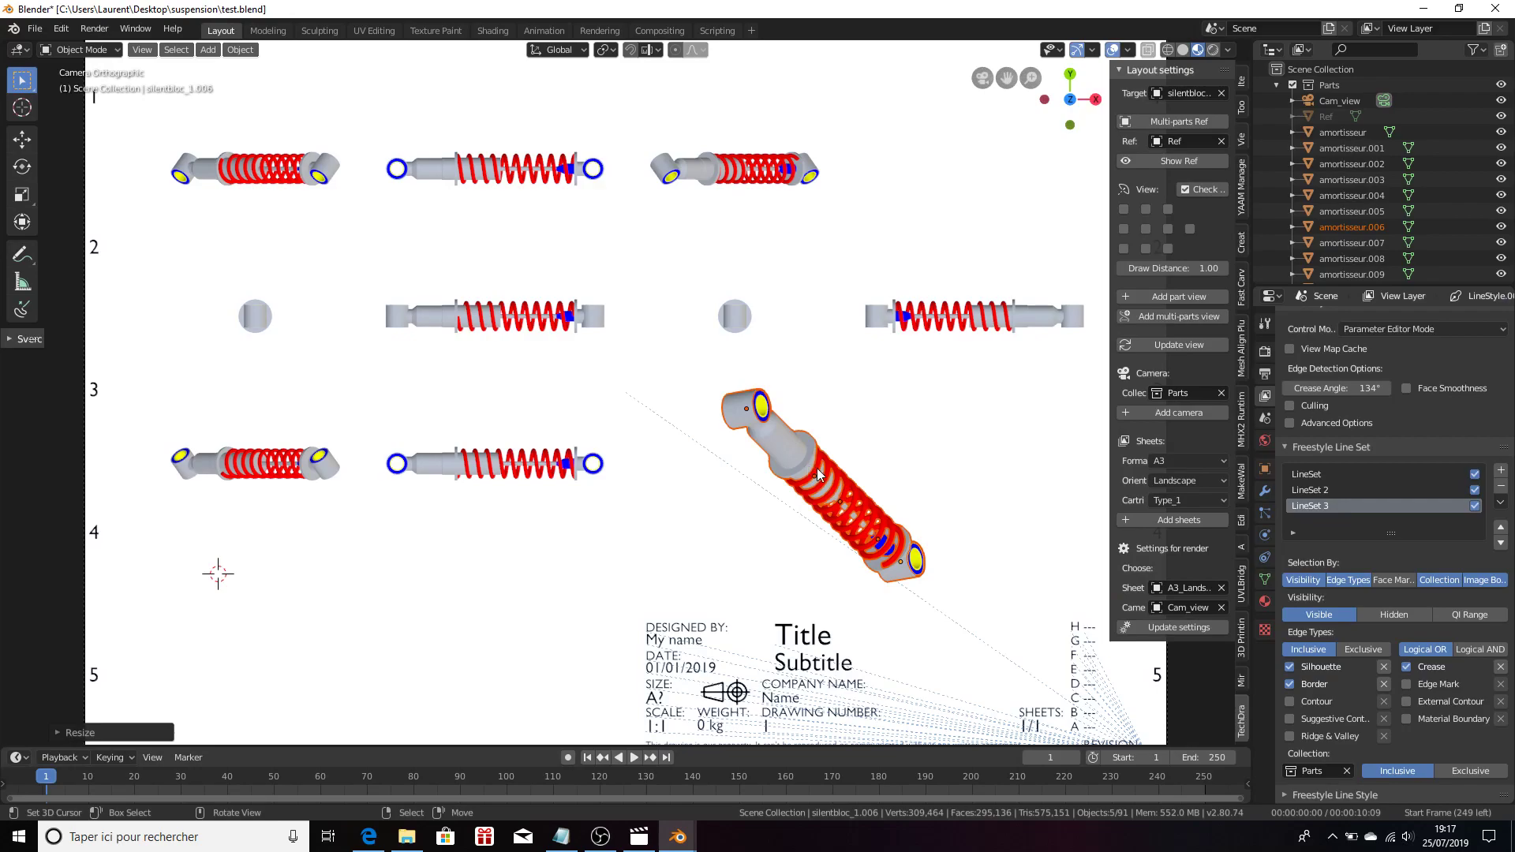
Move the selected shock absorber parts into a new Collection 3
key("m")
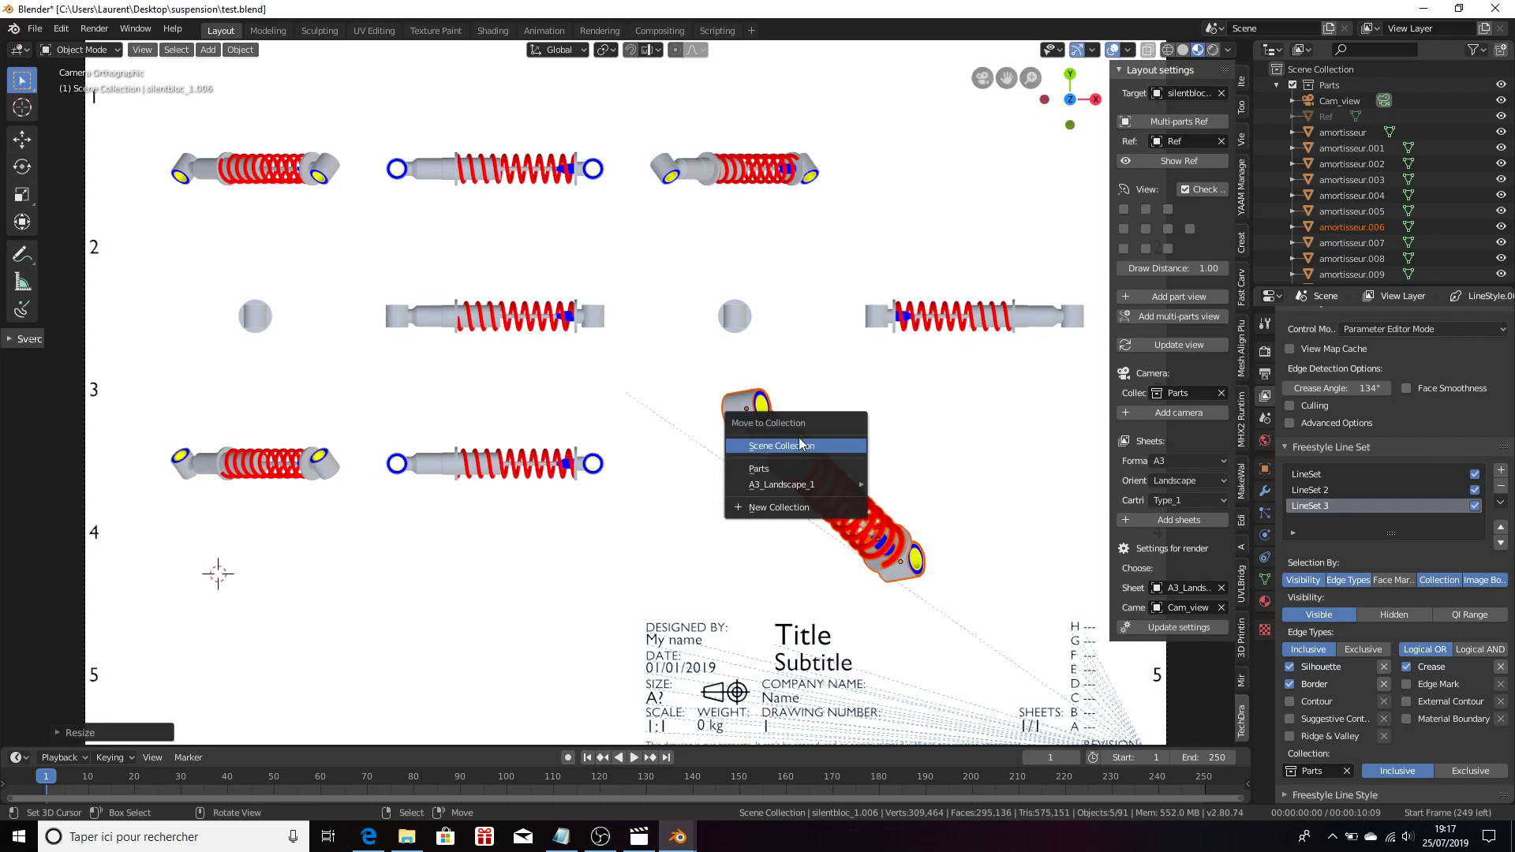
left_click(790, 509)
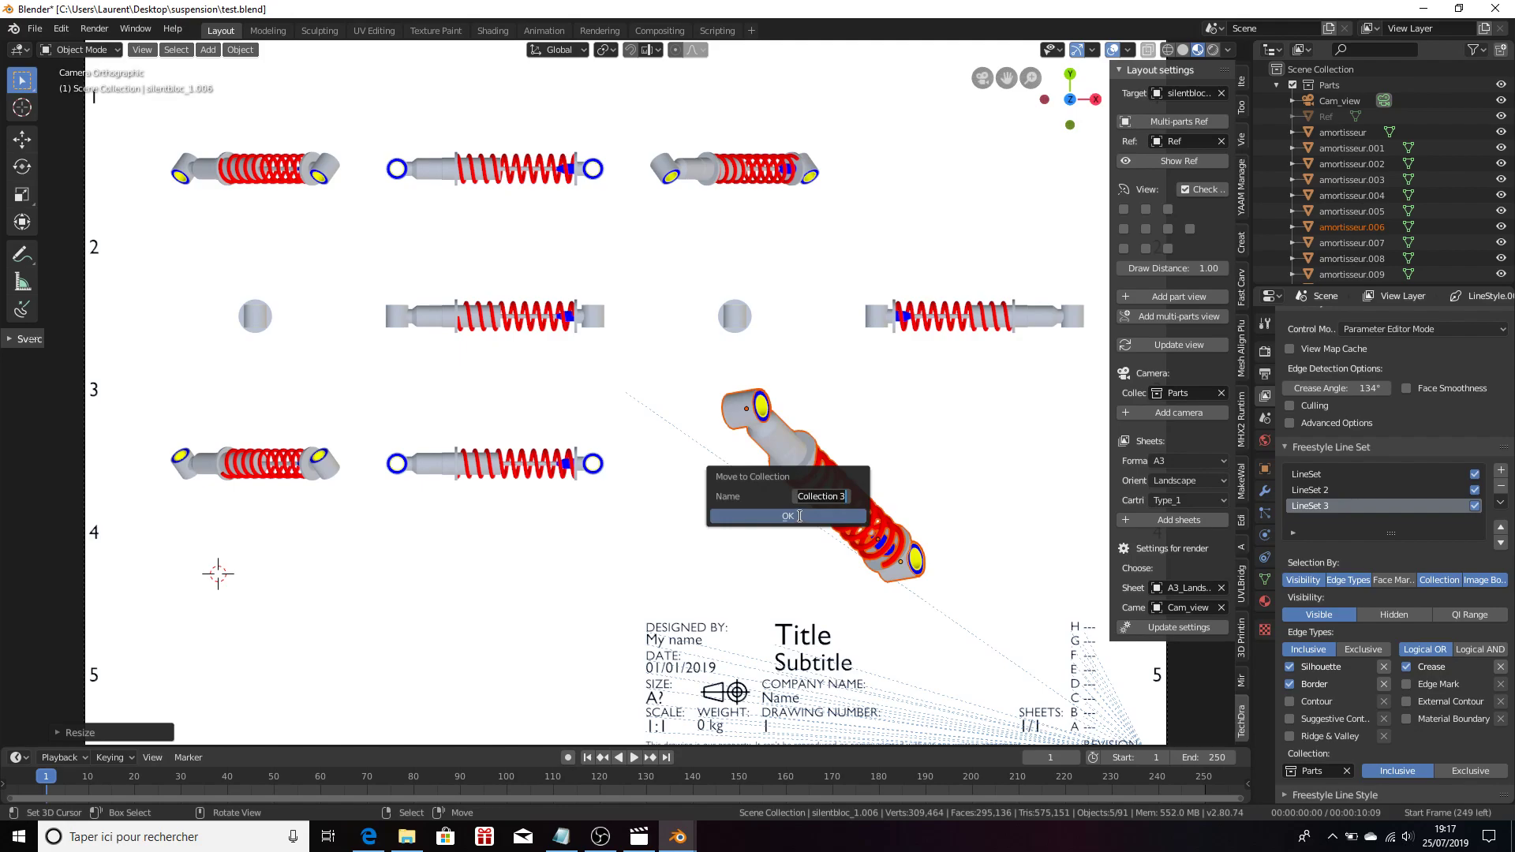
left_click(799, 516)
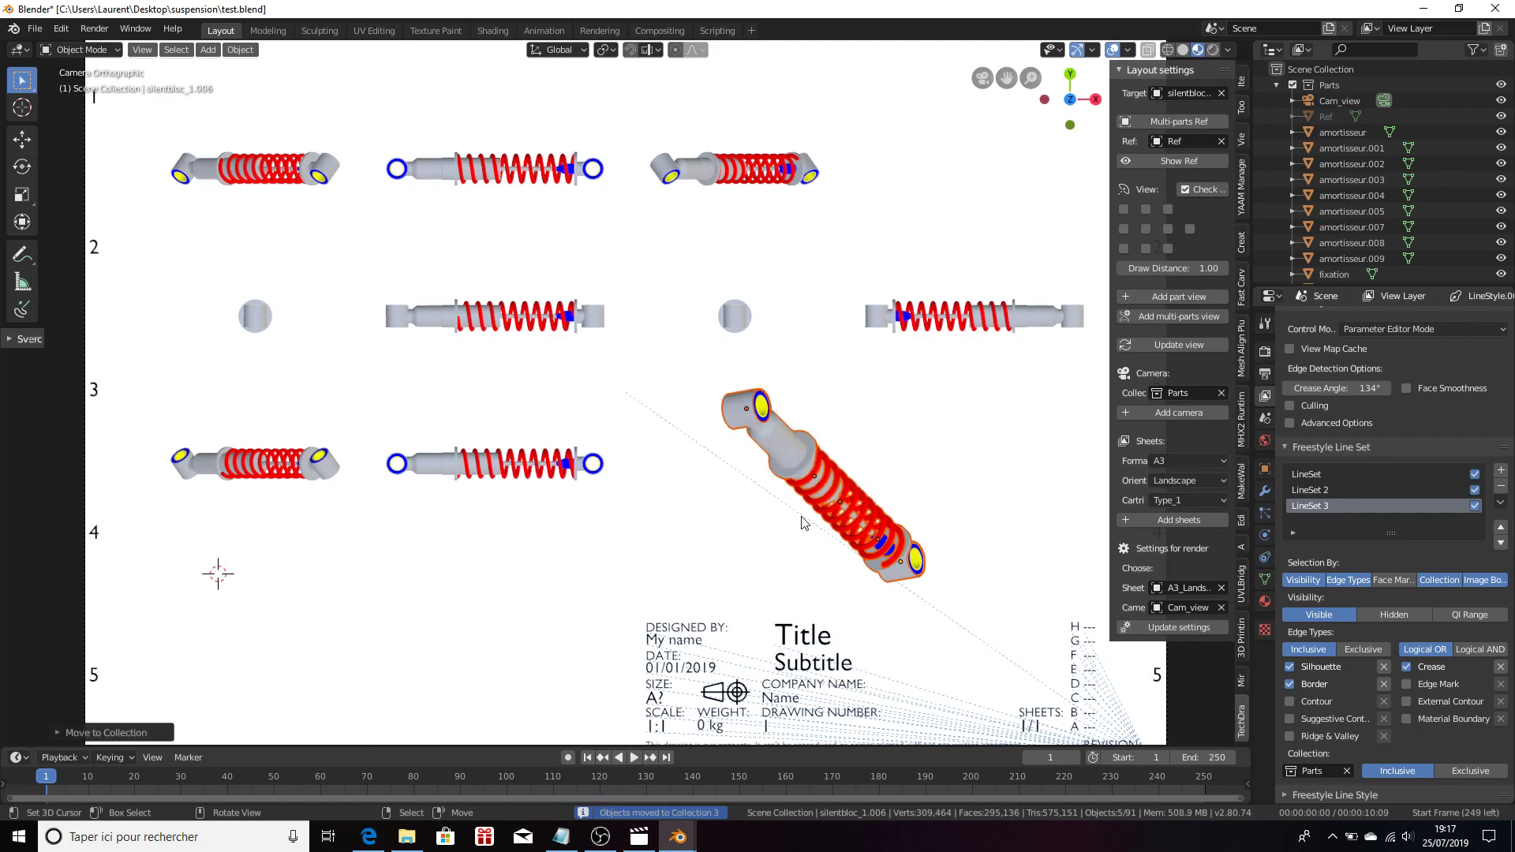
Add a new Freestyle line set and browse its collection list
left_click(1501, 472)
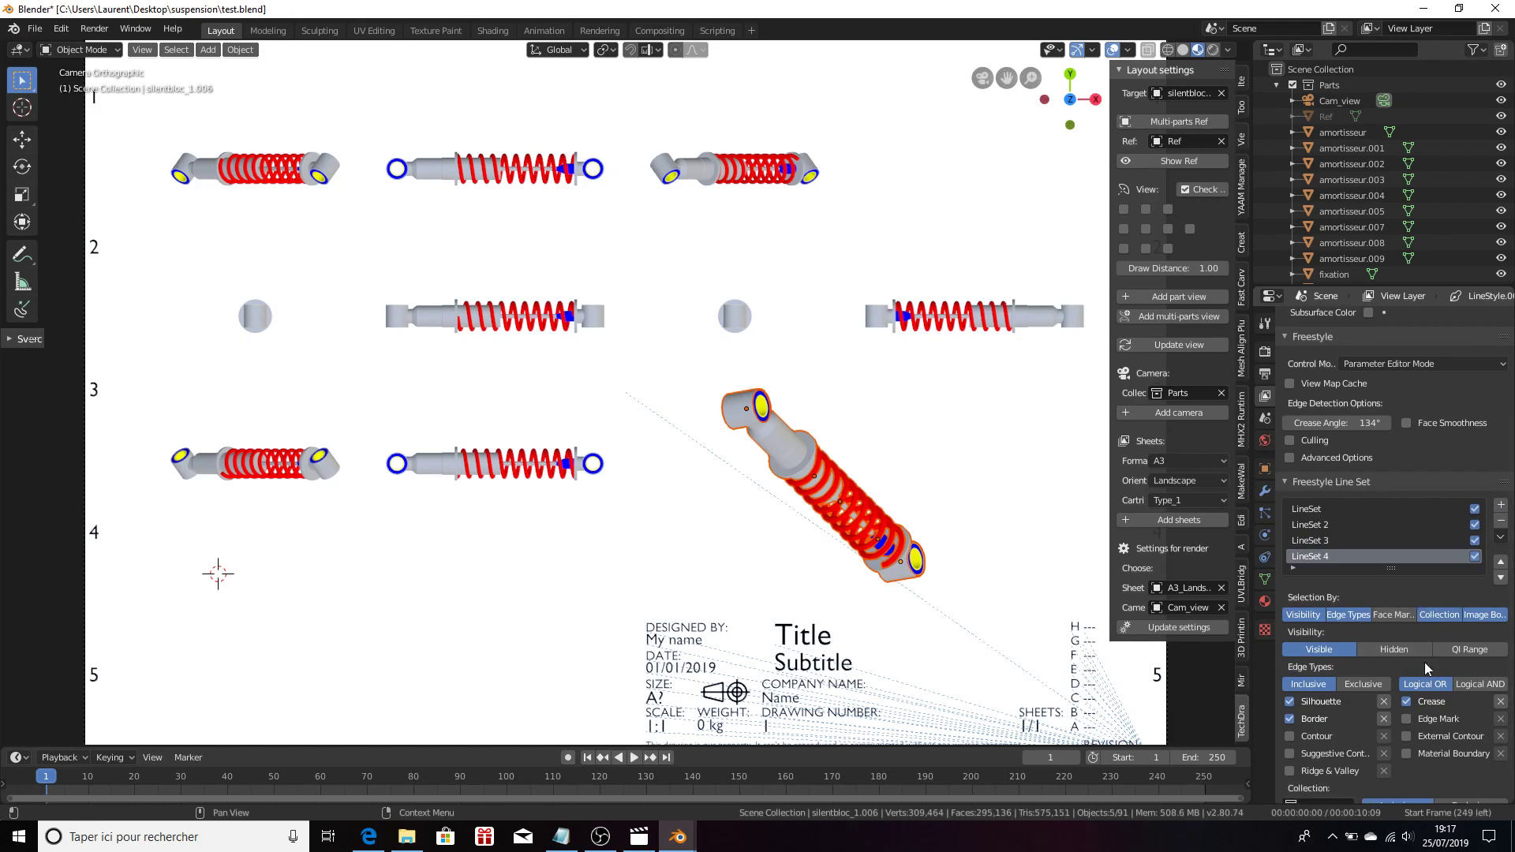
scroll(1426, 669, "down", 1)
left_click(1334, 774)
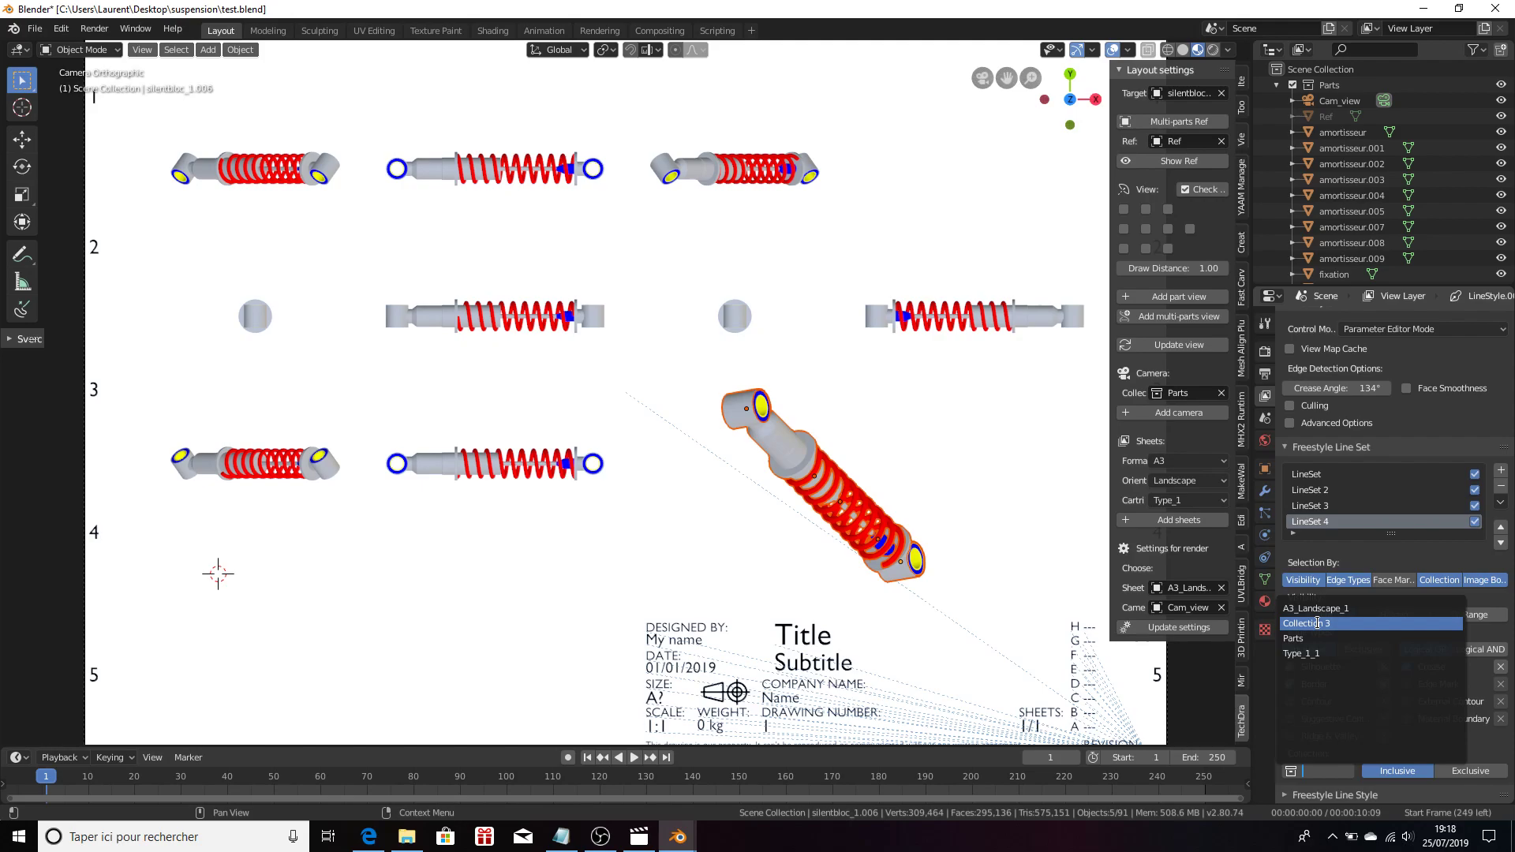
left_click(1295, 623)
scroll(1425, 636, "up", 1)
Add LineSet 5 drawing hidden edges, filtered to Collection 3
left_click(1501, 499)
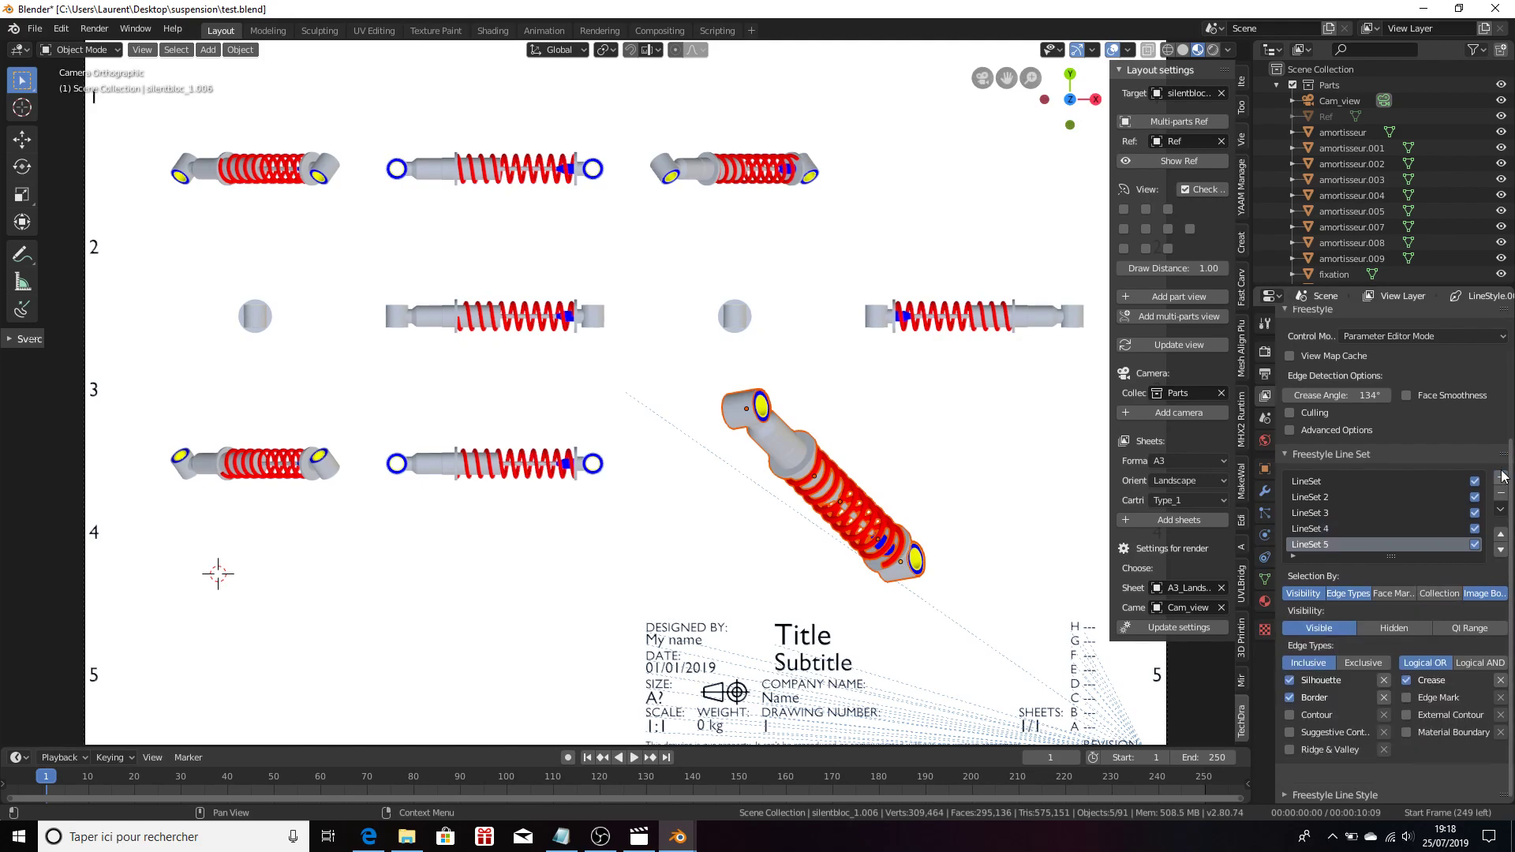
left_click(1440, 615)
left_click(1395, 649)
scroll(1403, 652, "down", 1)
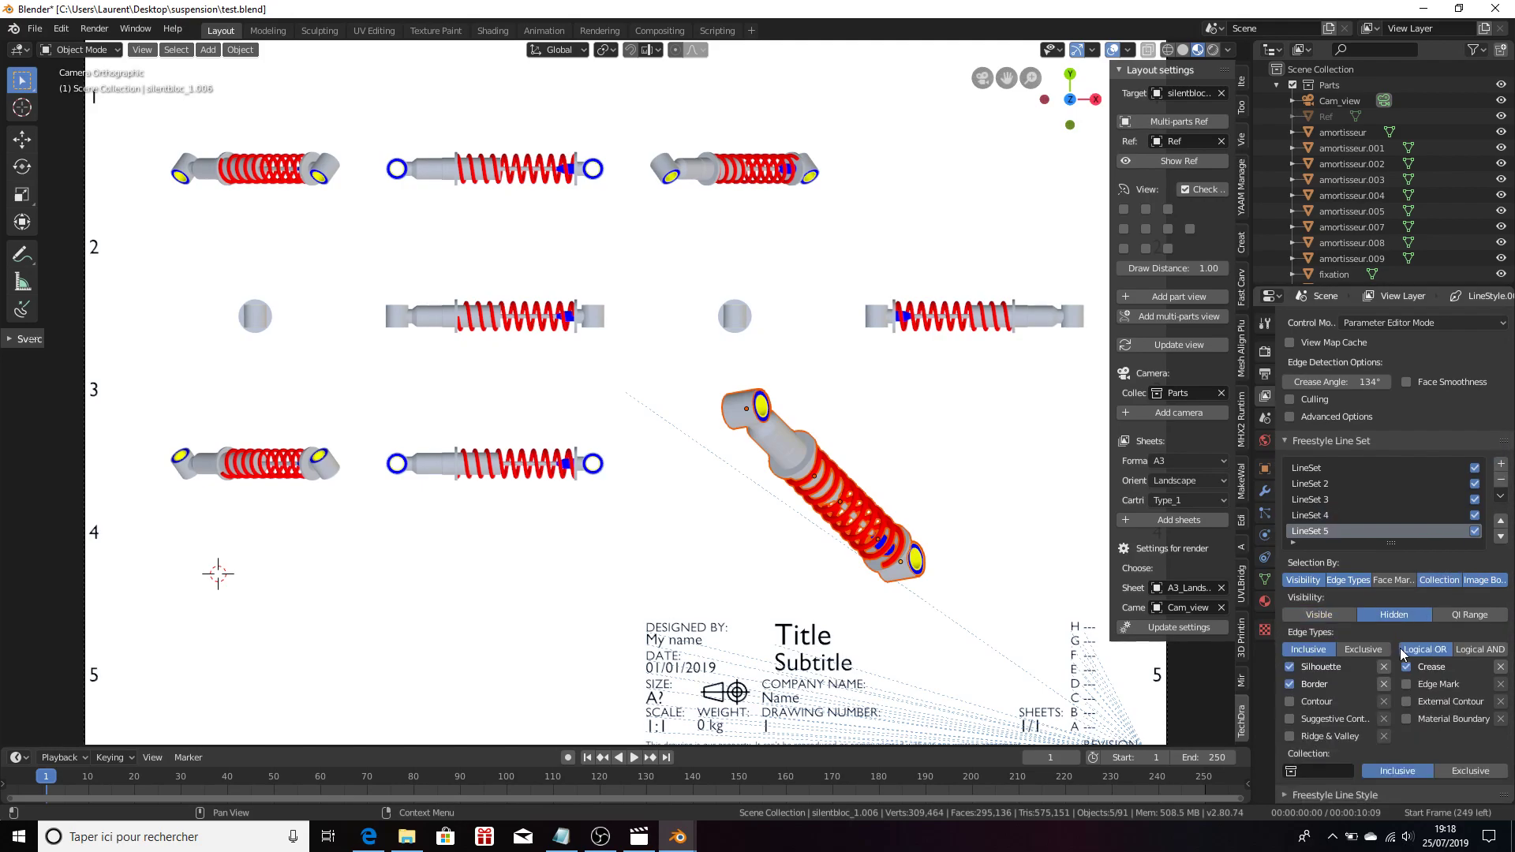
left_click(1324, 770)
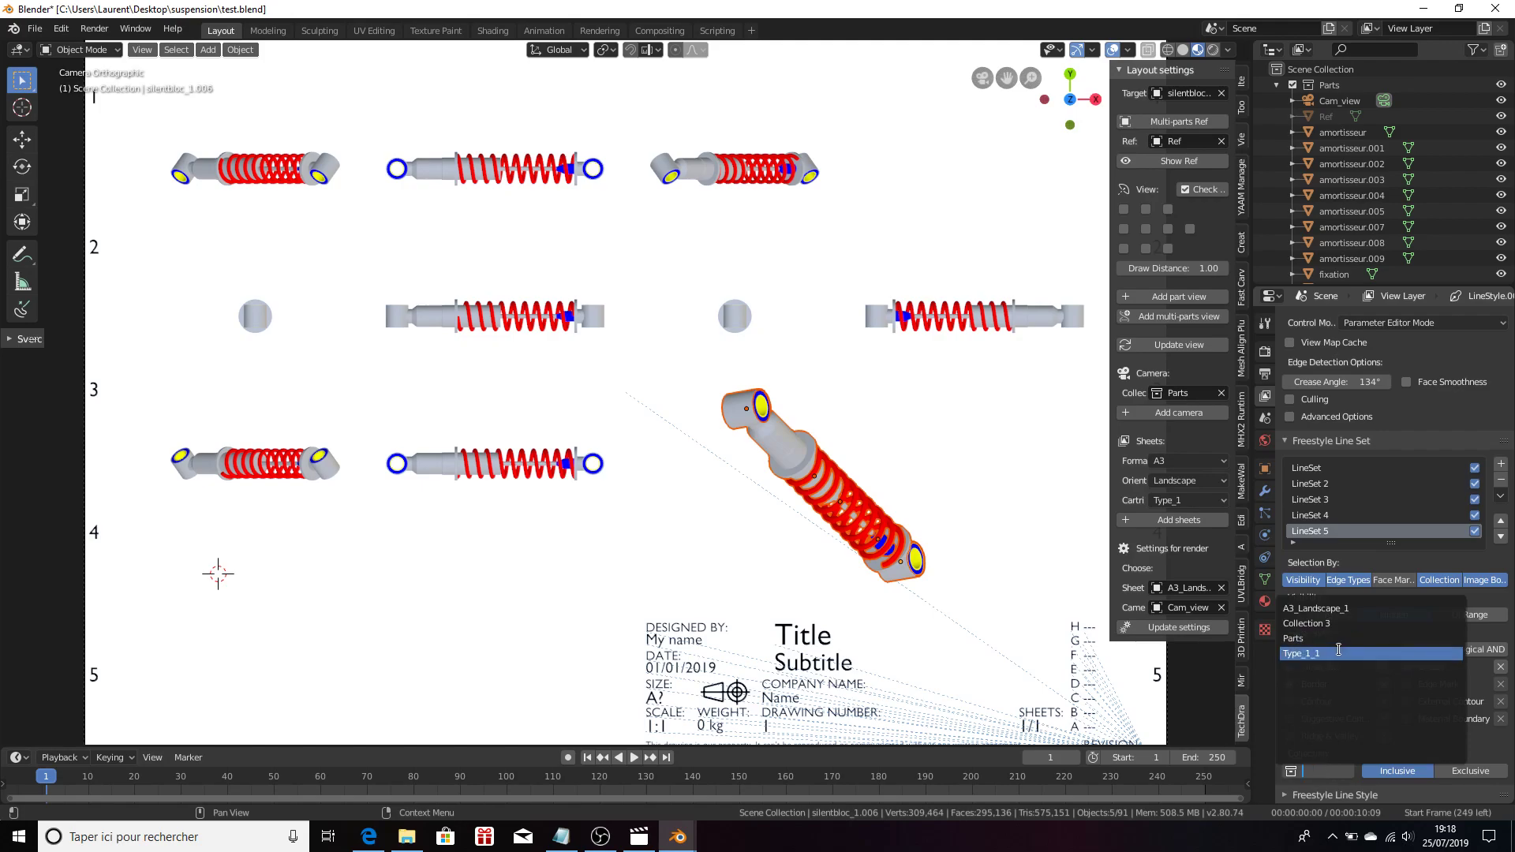
left_click(1314, 623)
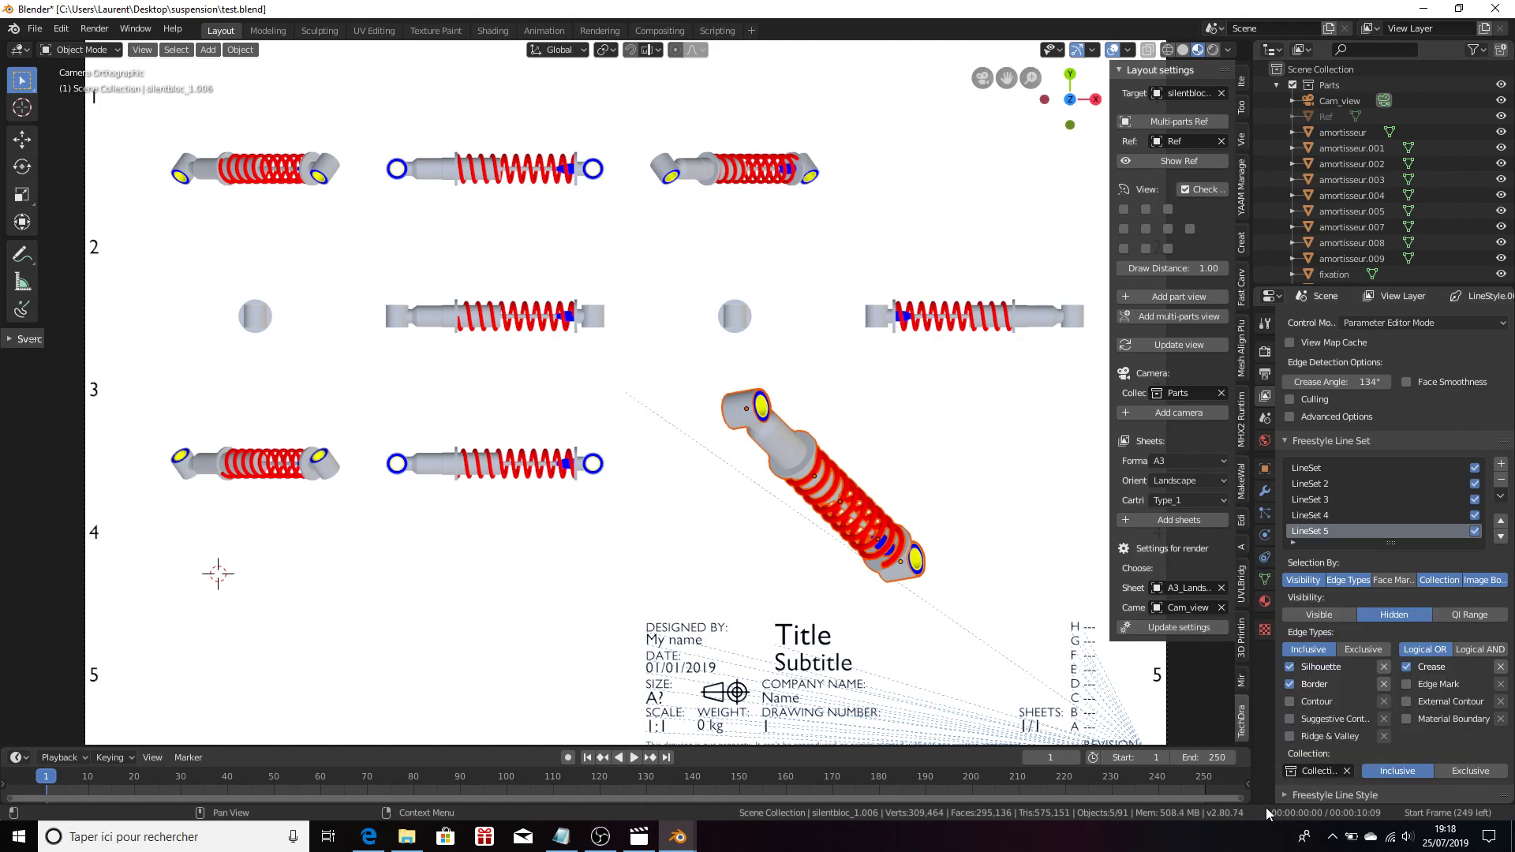
scroll(1306, 793, "down", 7)
Make the line style dashed with dash 5 and gap 5
scroll(1358, 748, "down", 3)
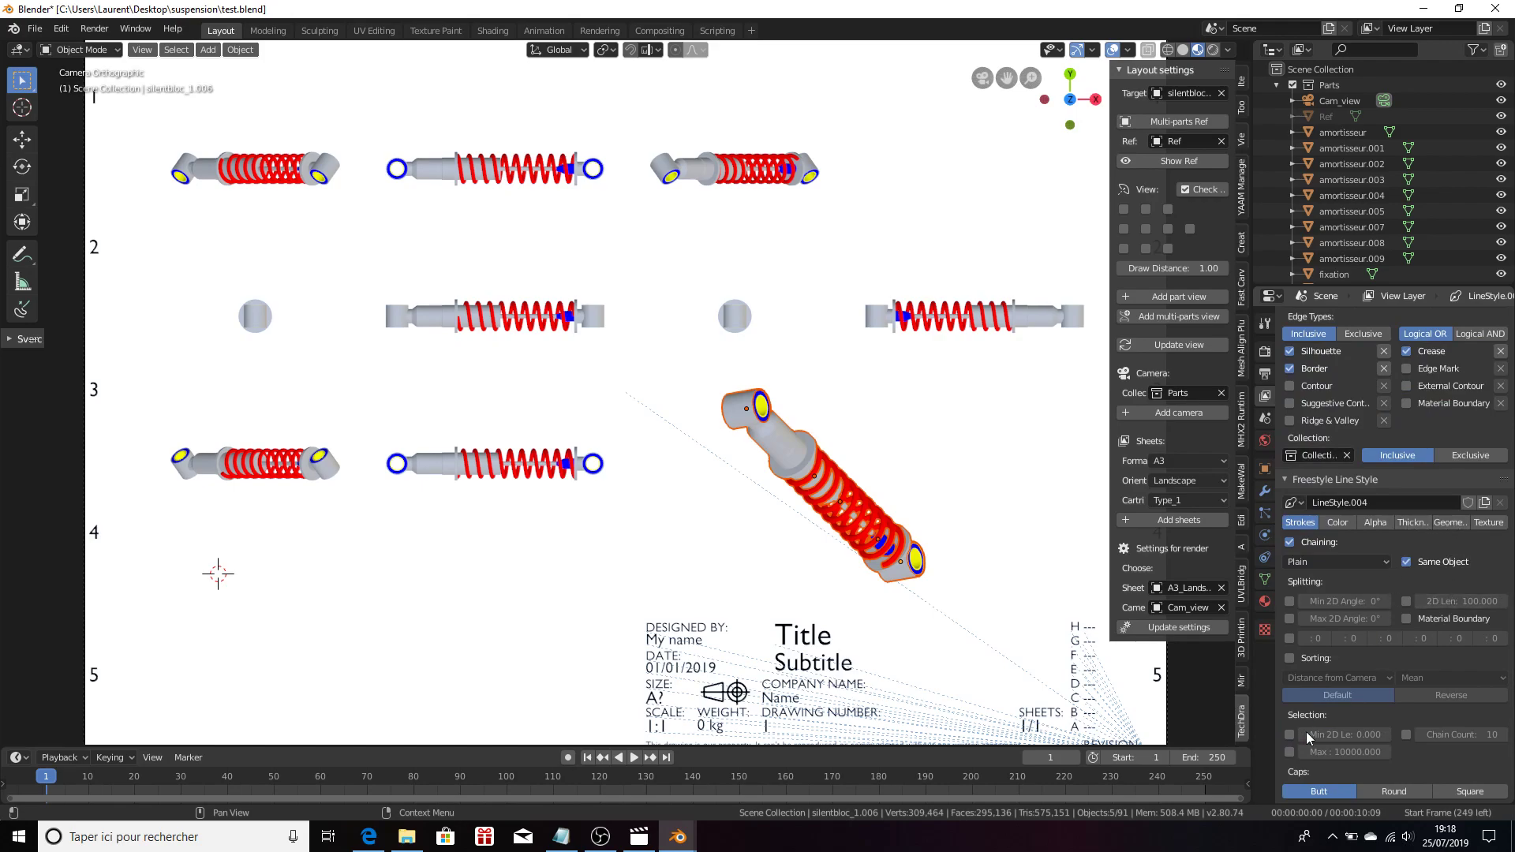
scroll(1290, 781, "down", 1)
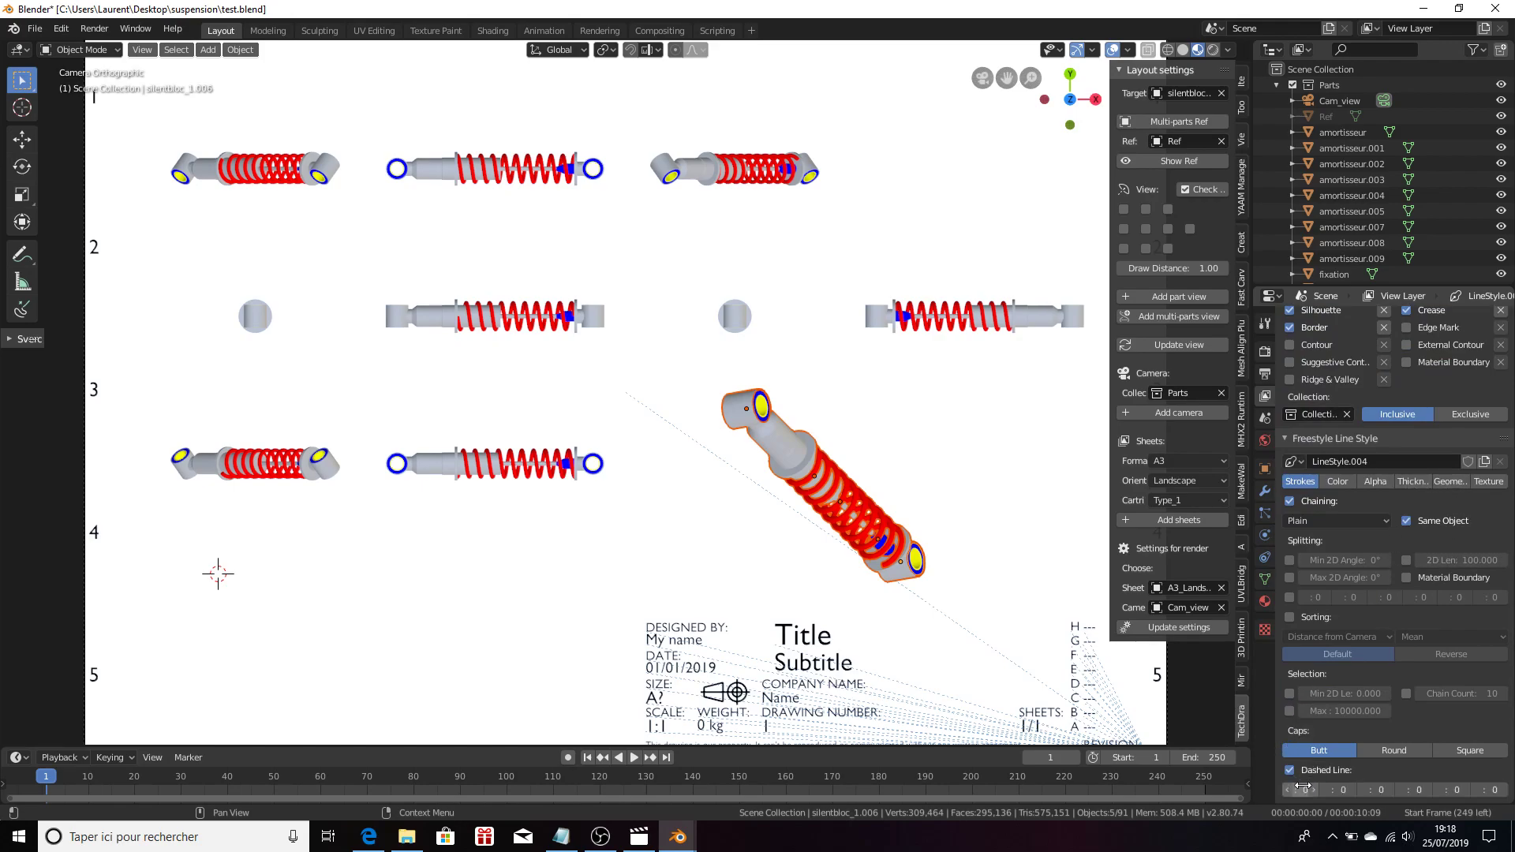
left_click(1301, 788)
type("5")
left_click(1348, 792)
key("Return")
Set the base line thickness to 1 and render the image again
left_click(1413, 482)
left_click(1478, 717)
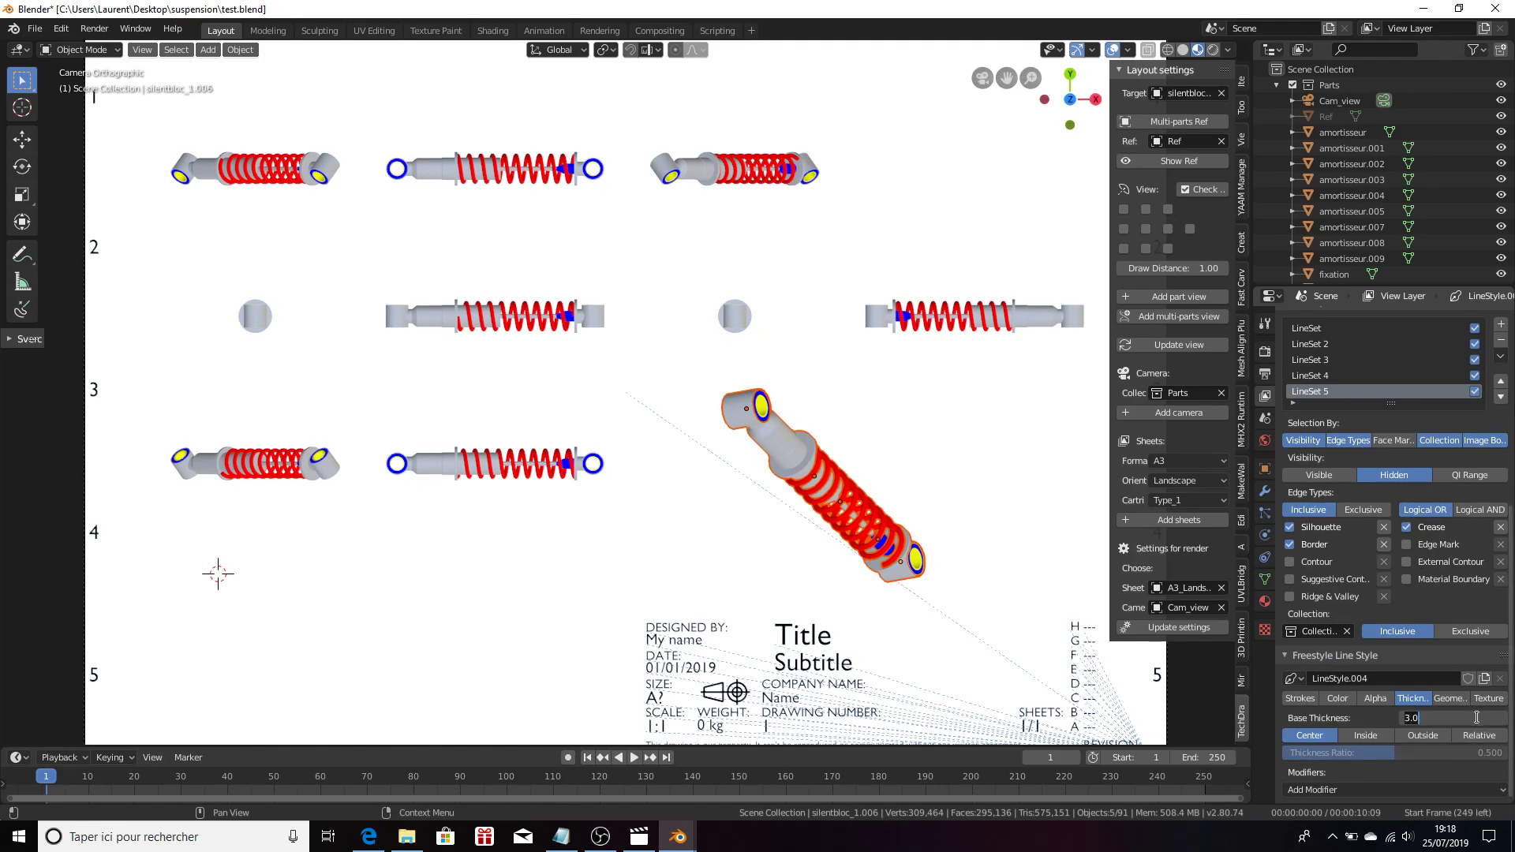
type("1")
key("Return")
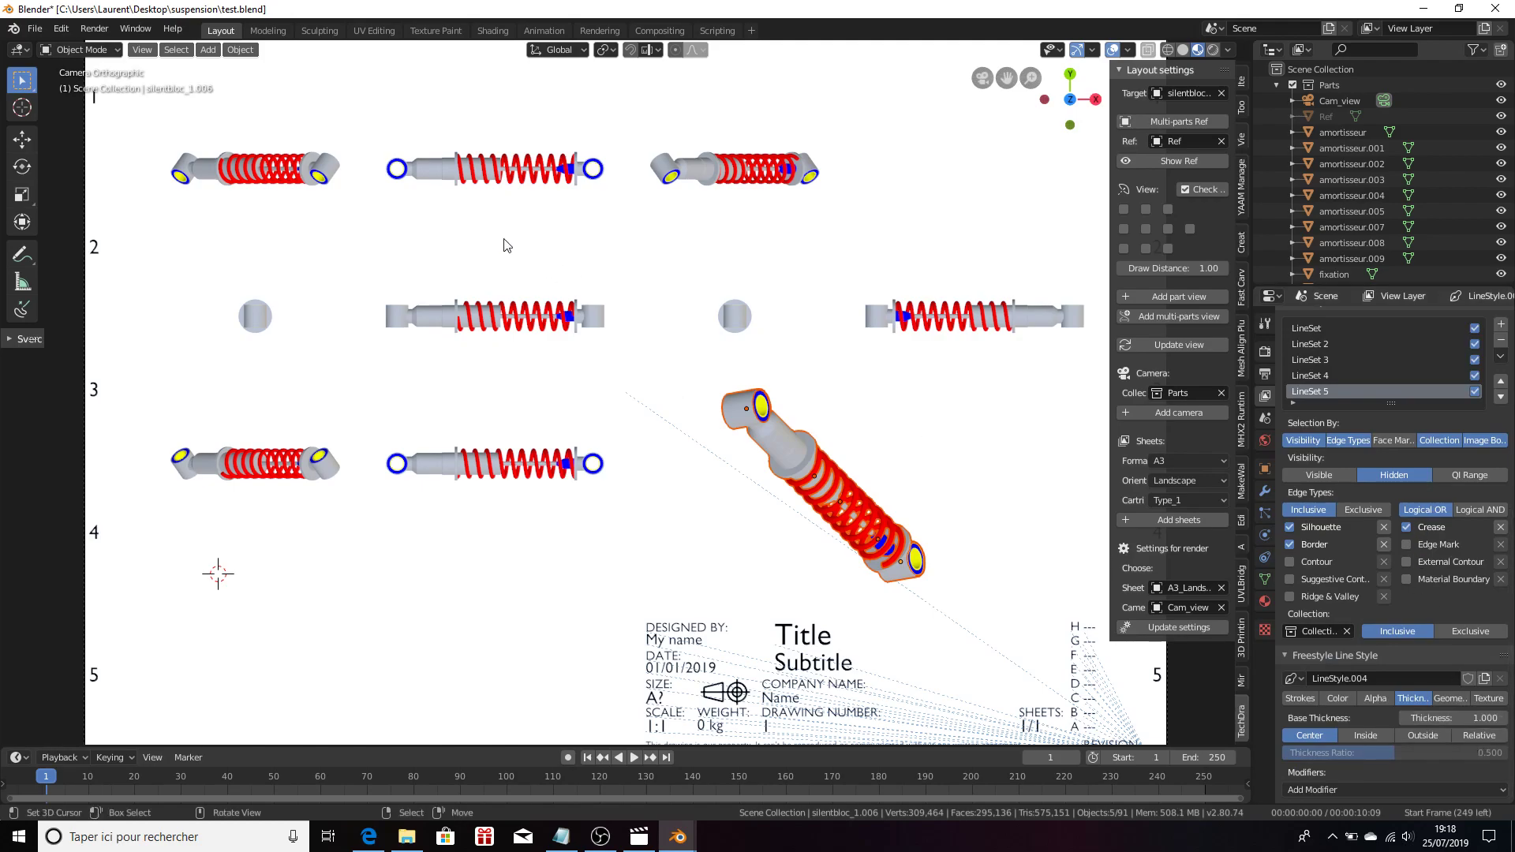
left_click(95, 30)
left_click(116, 53)
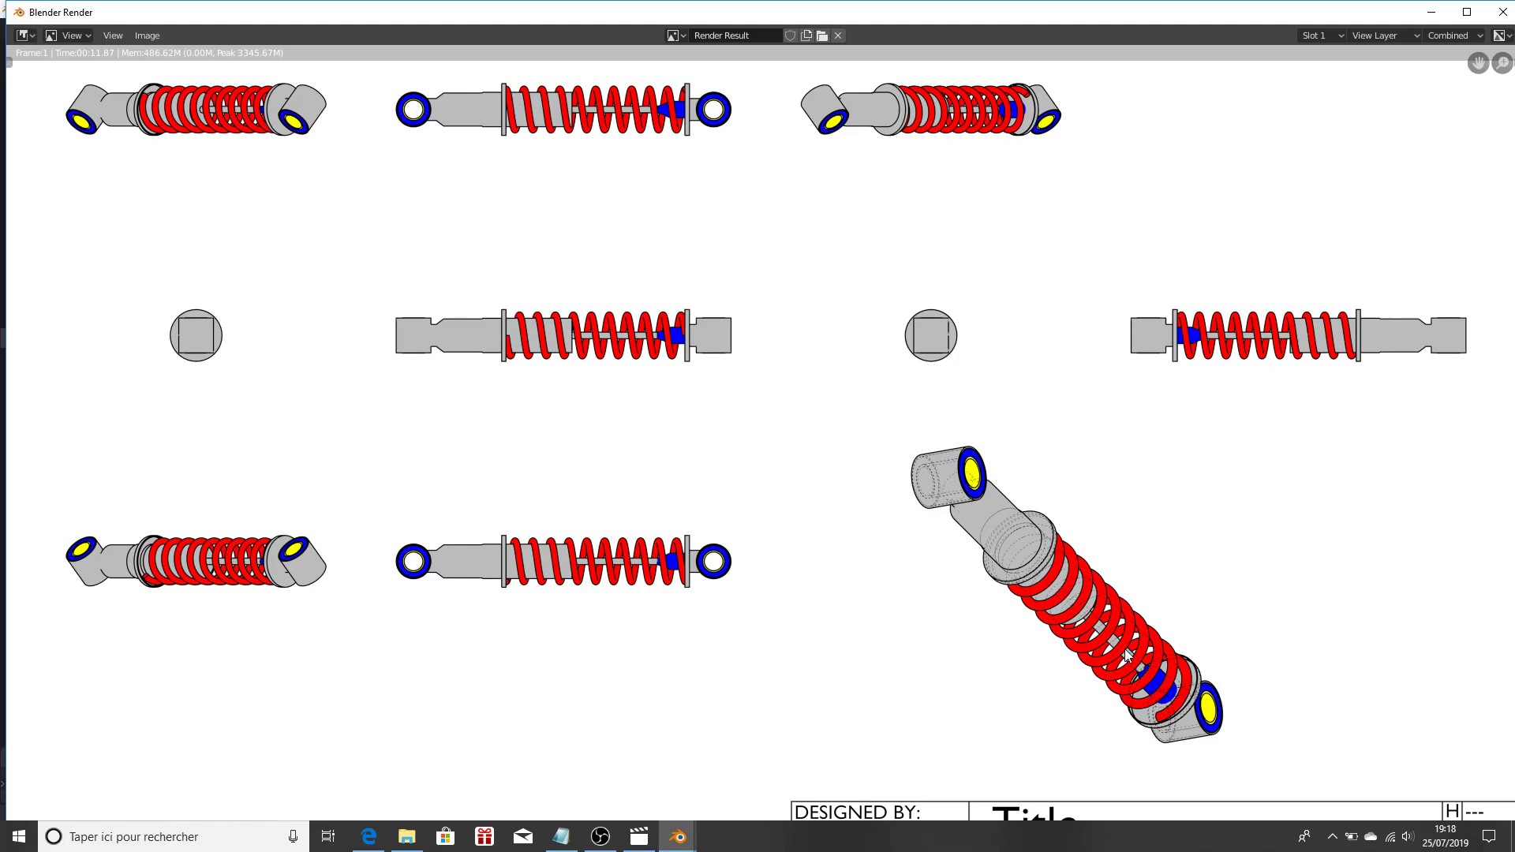
Zoom out to check the whole A3 render, then close the render window
scroll(1139, 421, "down", 1)
scroll(1139, 421, "down", 1)
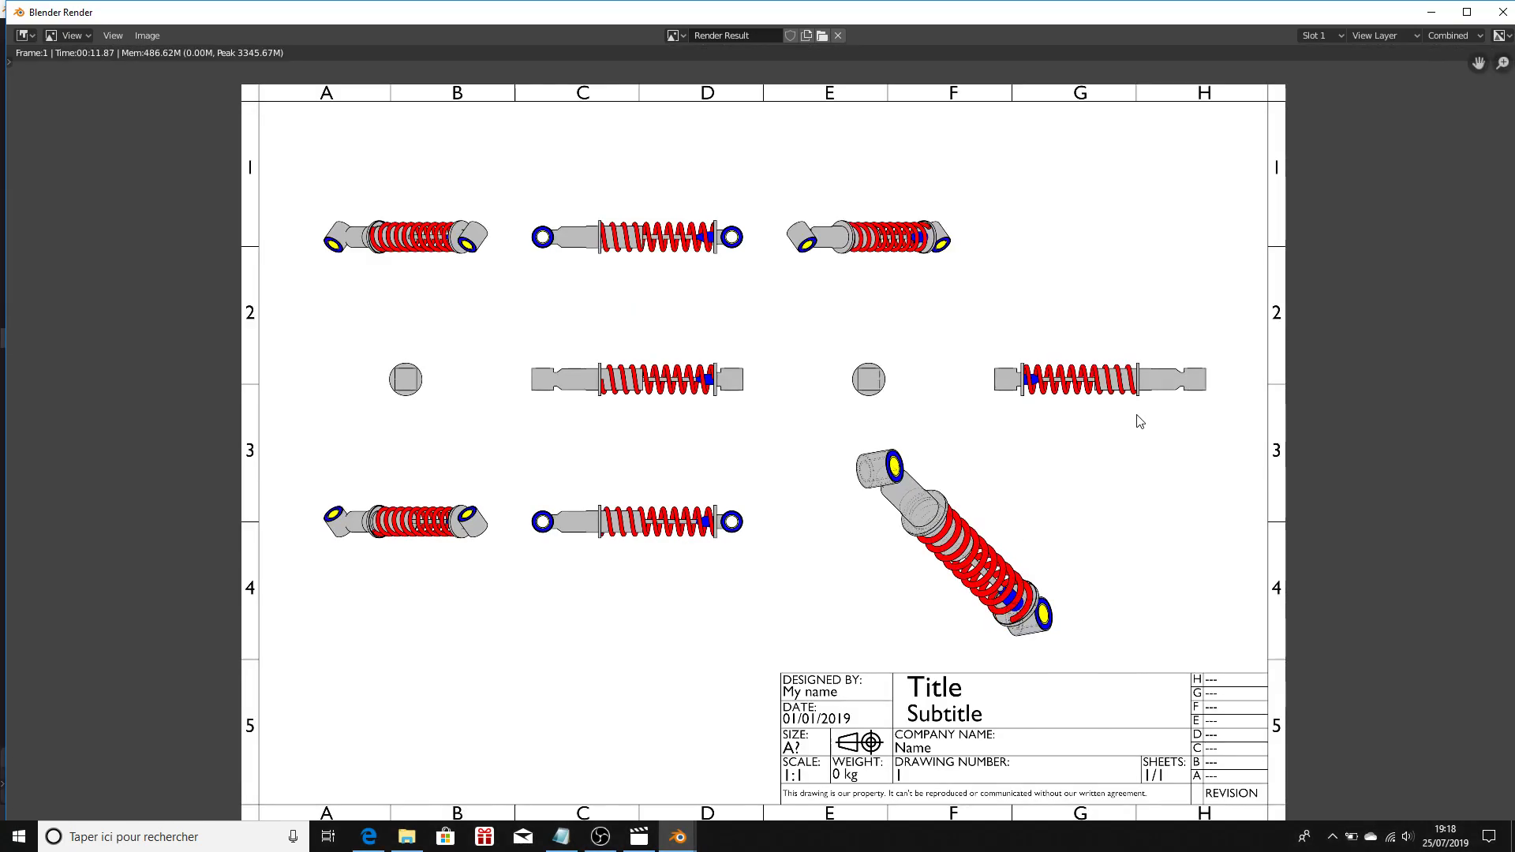
left_click(1505, 20)
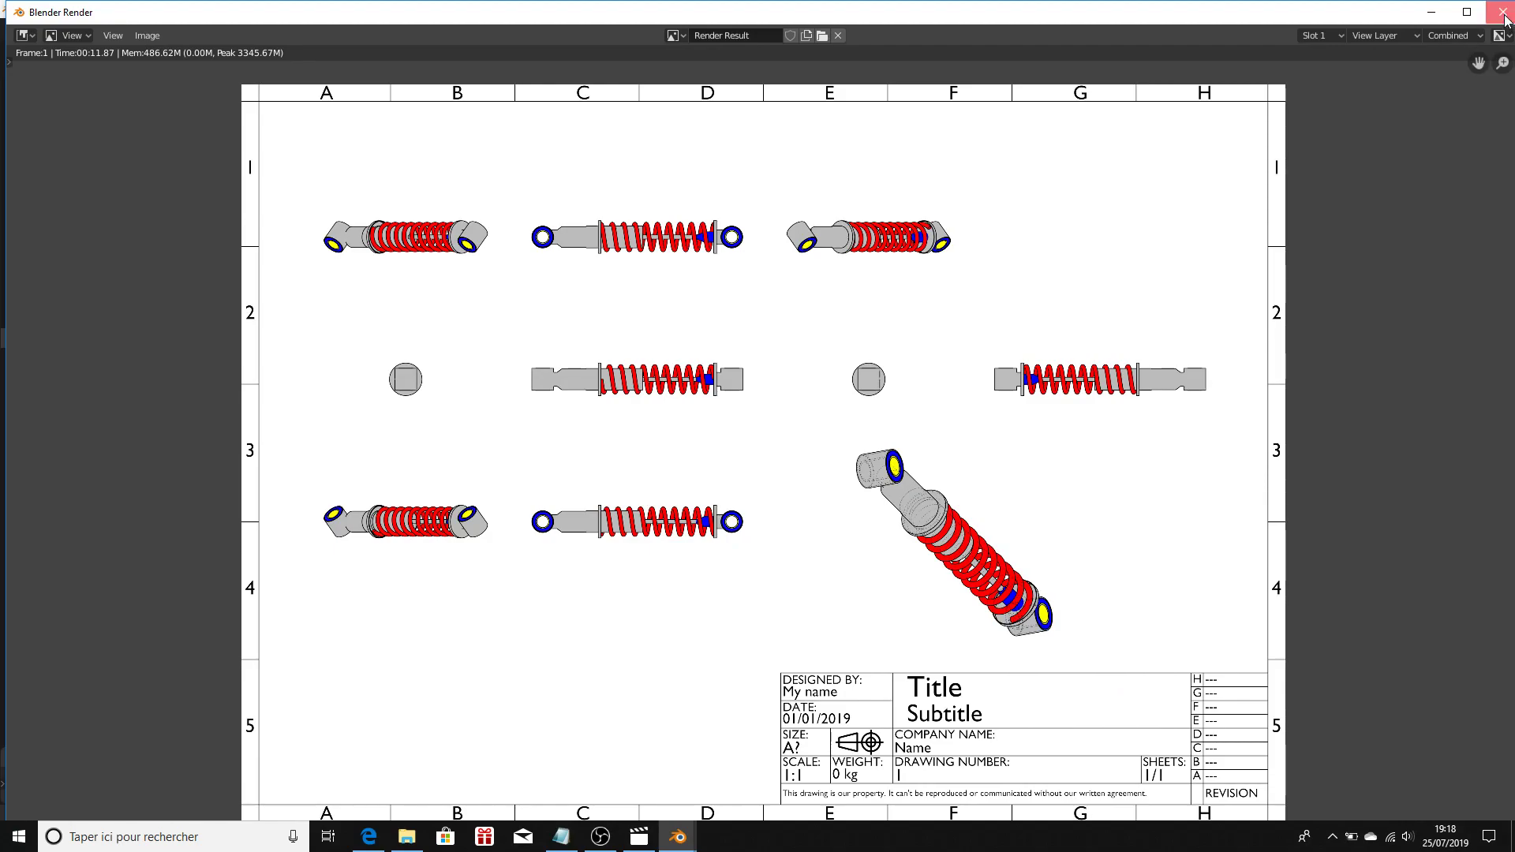